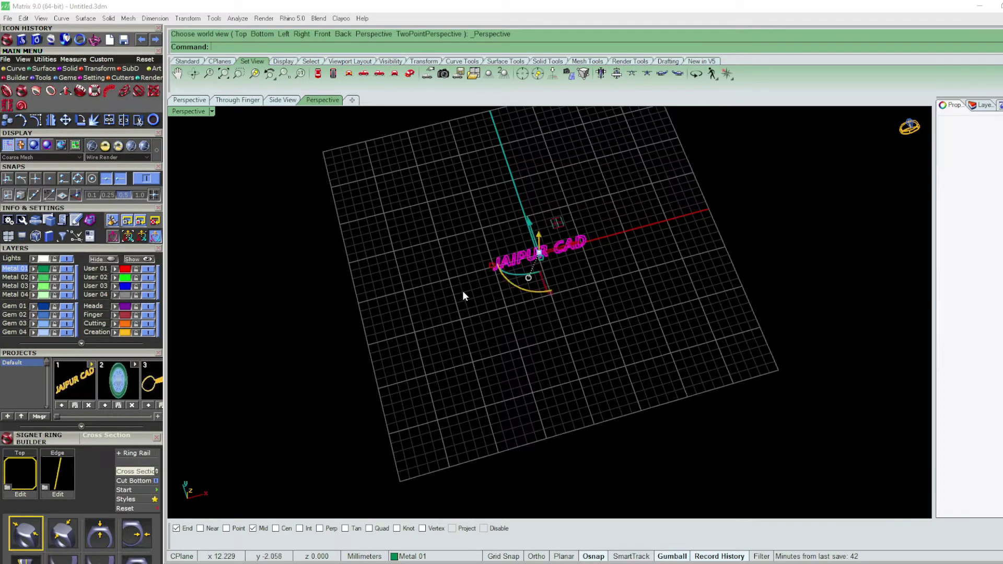
- Create a USA size 7 ring rail circle, select it, and bring up the Signet Ring Builder
{"action": "left_click", "coordinate": [135, 438]}
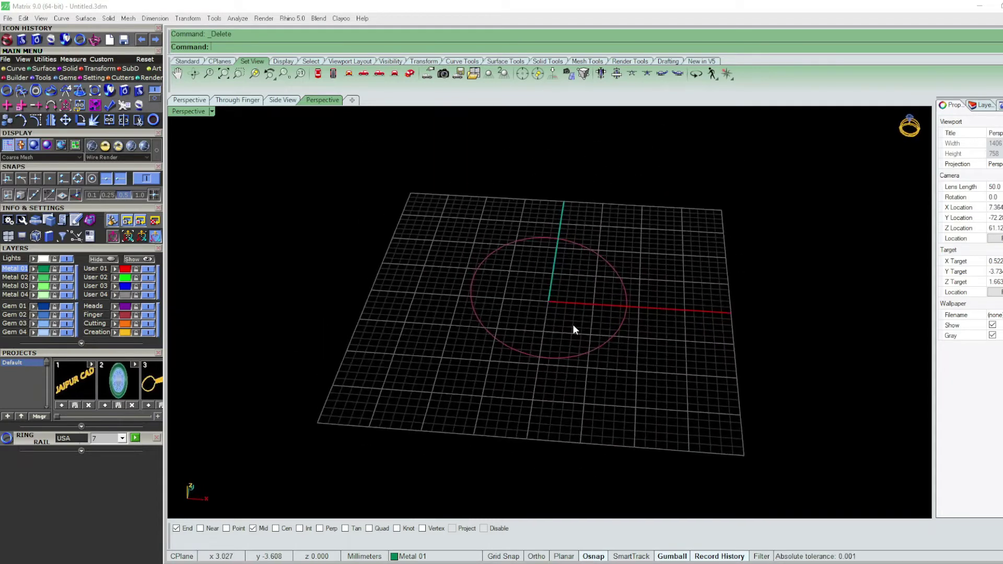
{"action": "left_click", "coordinate": [626, 243]}
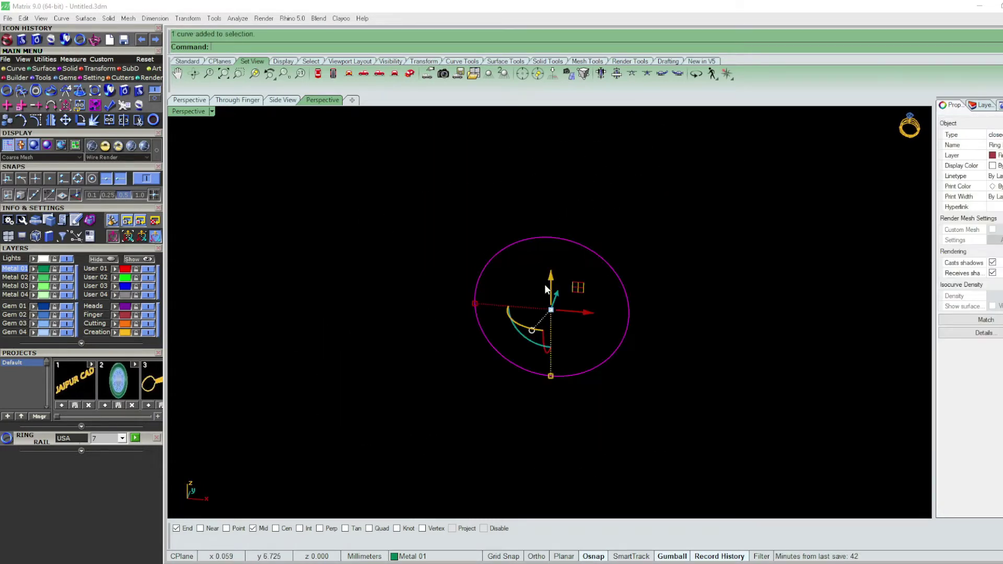
{"action": "left_click", "coordinate": [19, 94]}
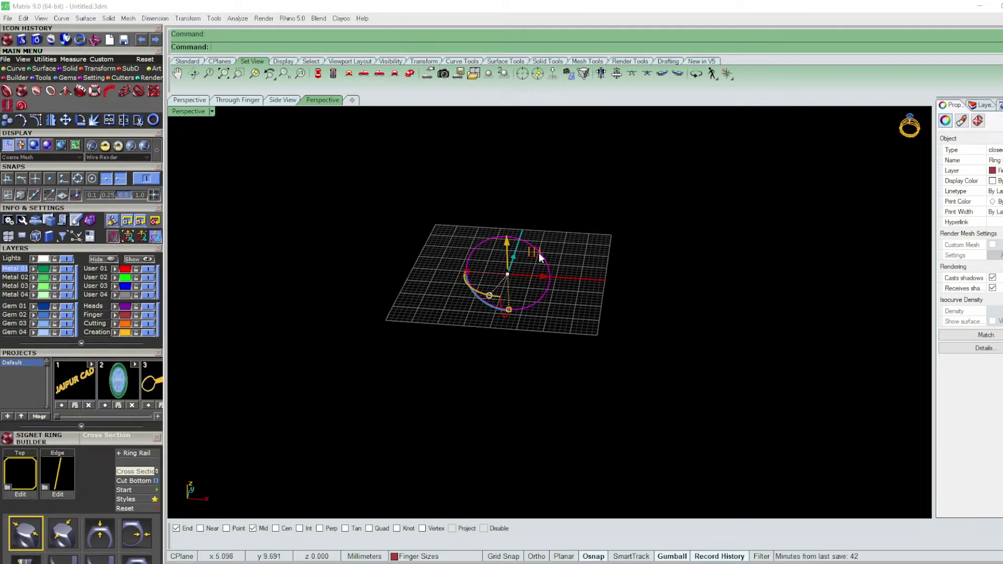
- Apply the Cushion01 signet top profile
{"action": "left_click", "coordinate": [21, 493]}
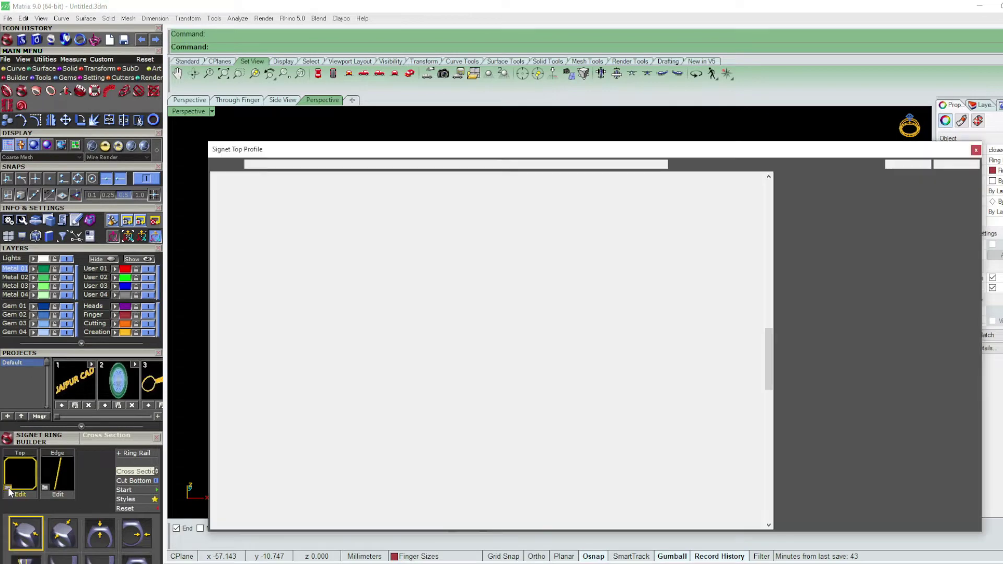
{"action": "scroll", "coordinate": [580, 366], "scroll_direction": "down", "scroll_amount": 3}
{"action": "scroll", "coordinate": [578, 367], "scroll_direction": "down", "scroll_amount": 3}
{"action": "scroll", "coordinate": [579, 367], "scroll_direction": "down", "scroll_amount": 3}
{"action": "scroll", "coordinate": [579, 367], "scroll_direction": "down", "scroll_amount": 3}
{"action": "scroll", "coordinate": [579, 367], "scroll_direction": "down", "scroll_amount": 3}
{"action": "scroll", "coordinate": [578, 365], "scroll_direction": "down", "scroll_amount": 3}
{"action": "scroll", "coordinate": [577, 365], "scroll_direction": "down", "scroll_amount": 3}
{"action": "scroll", "coordinate": [578, 365], "scroll_direction": "down", "scroll_amount": 3}
{"action": "scroll", "coordinate": [578, 365], "scroll_direction": "up", "scroll_amount": 2}
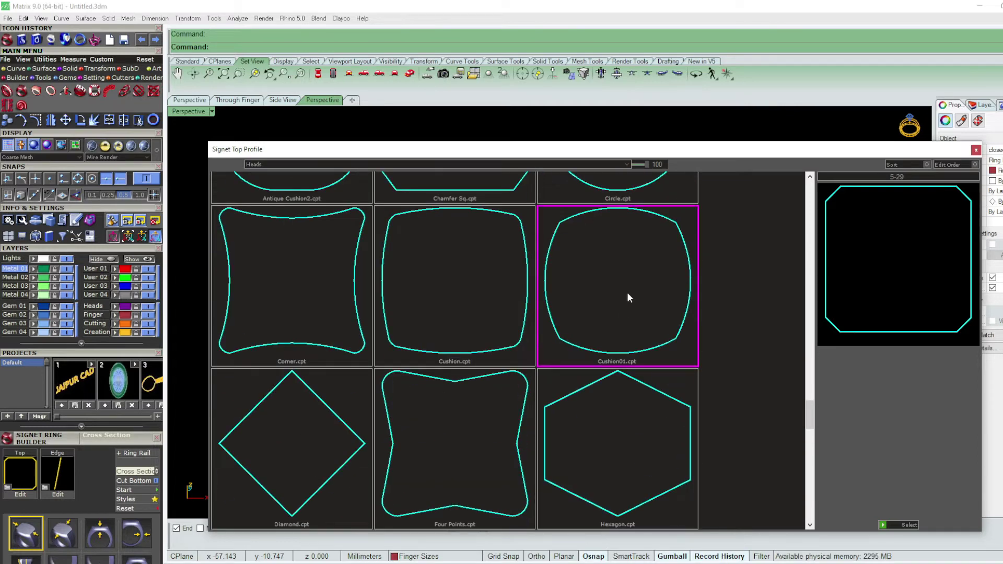
{"action": "double_click", "coordinate": [627, 292]}
- Apply a straight edge profile to the signet sides
{"action": "left_click", "coordinate": [58, 494]}
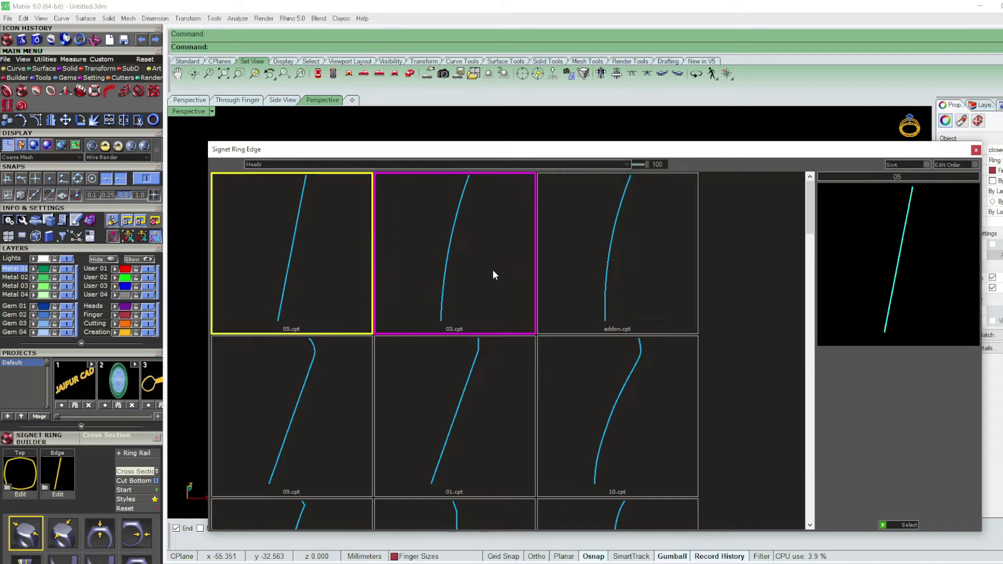
{"action": "scroll", "coordinate": [323, 334], "scroll_direction": "down", "scroll_amount": 2}
{"action": "scroll", "coordinate": [486, 355], "scroll_direction": "down", "scroll_amount": 1}
{"action": "scroll", "coordinate": [523, 339], "scroll_direction": "up", "scroll_amount": 2}
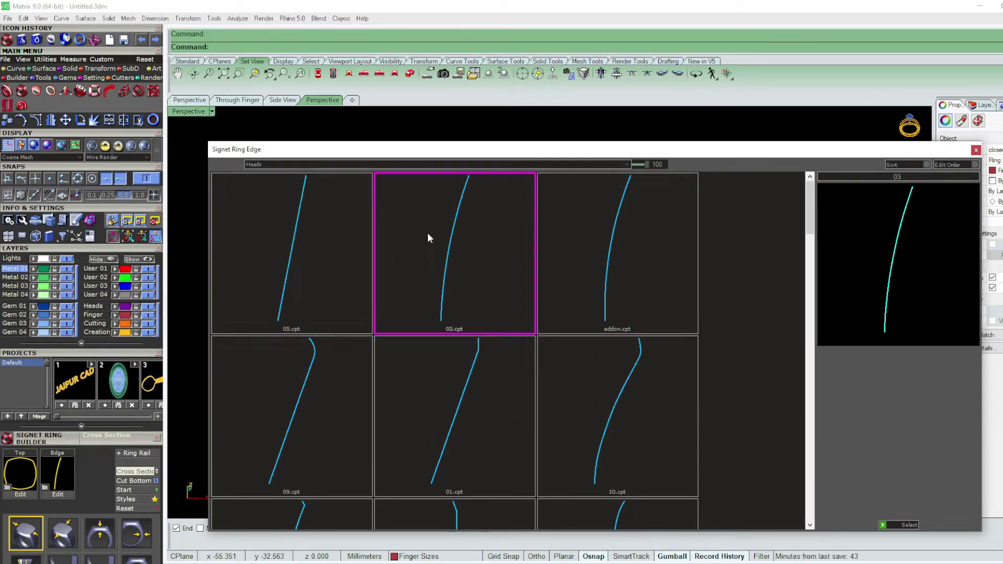
{"action": "double_click", "coordinate": [302, 271]}
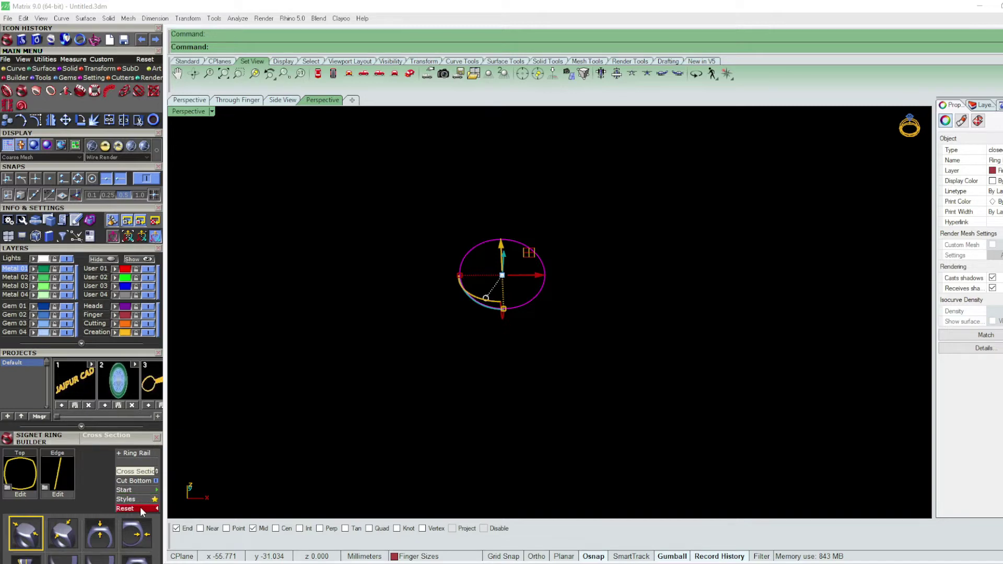
- Assign the circle as the ring rail, replacing the old one, and build the signet ring
{"action": "scroll", "coordinate": [509, 290], "scroll_direction": "up", "scroll_amount": 3}
{"action": "right_click_drag", "start_coordinate": [508, 290], "coordinate": [541, 336]}
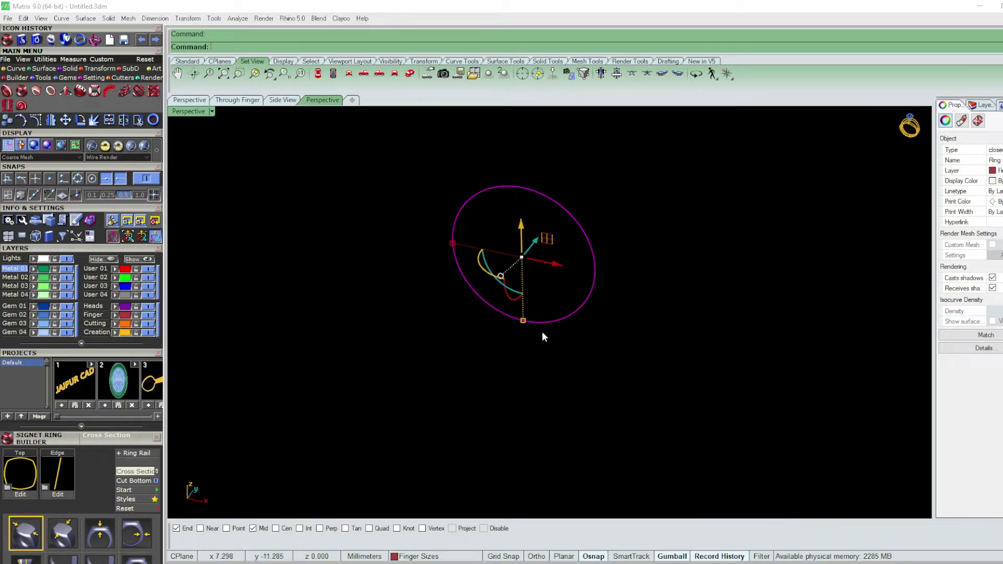
{"action": "left_click", "coordinate": [542, 337]}
{"action": "left_click", "coordinate": [131, 453]}
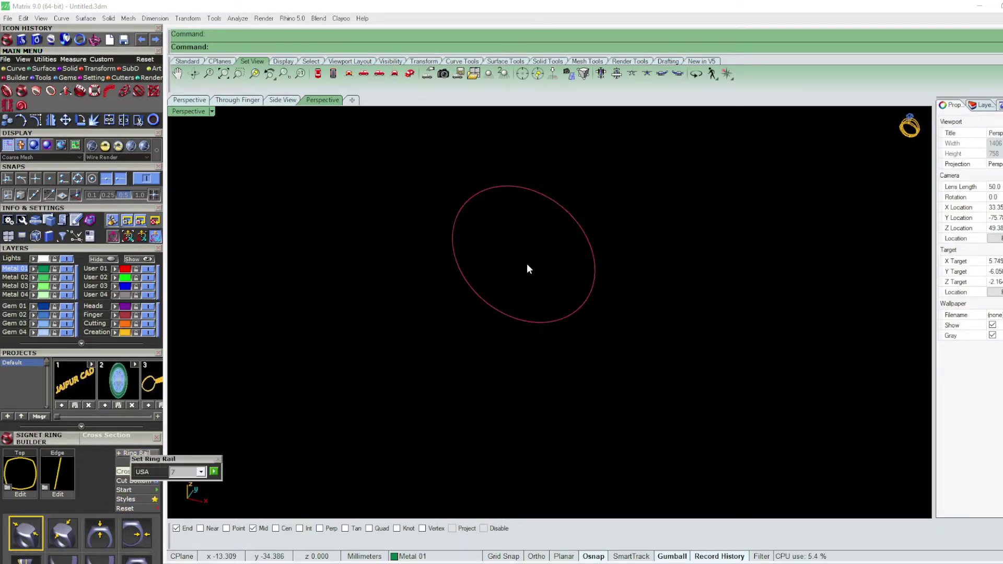
{"action": "left_click", "coordinate": [214, 472]}
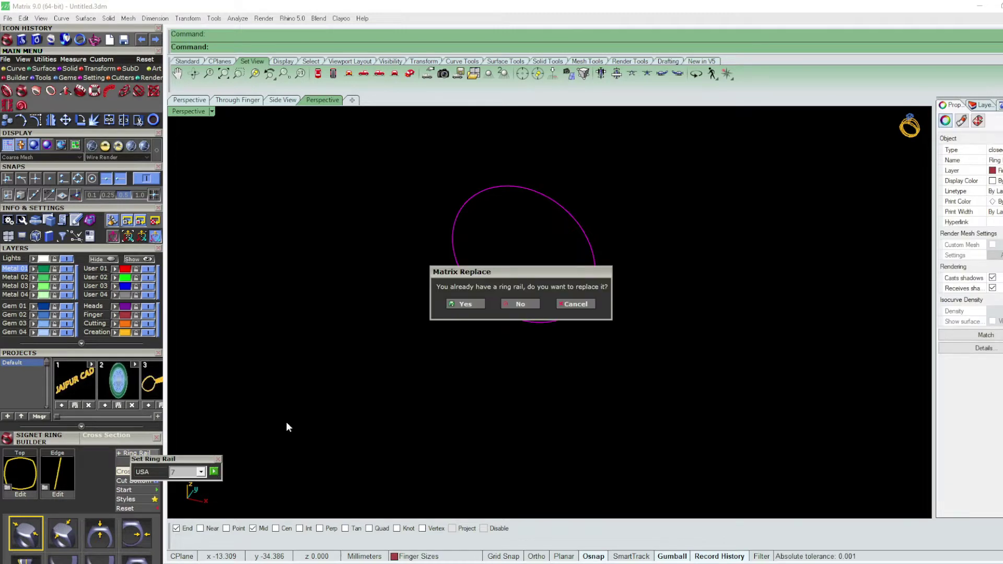
{"action": "left_click", "coordinate": [516, 303]}
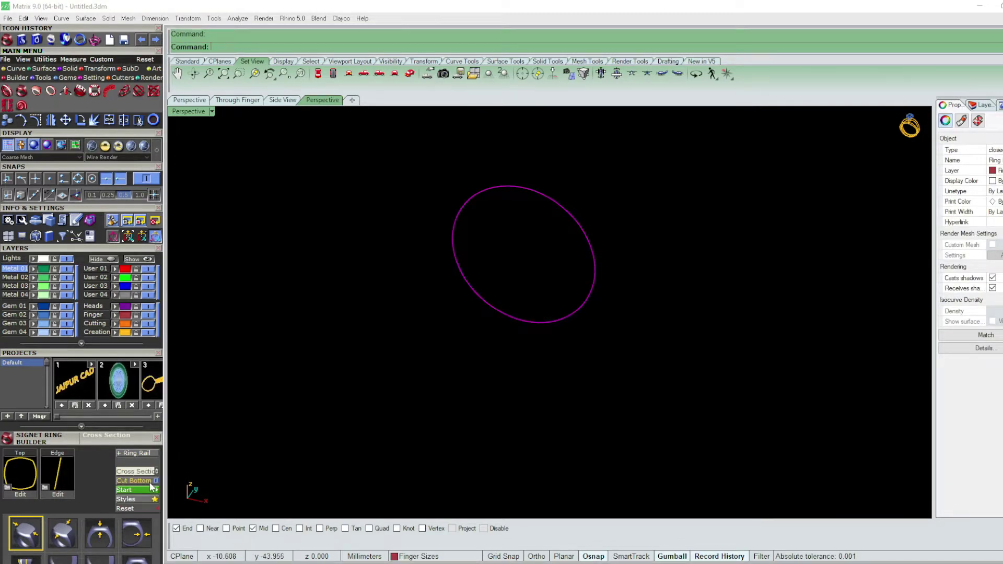
{"action": "right_click_drag", "start_coordinate": [502, 304], "coordinate": [275, 451]}
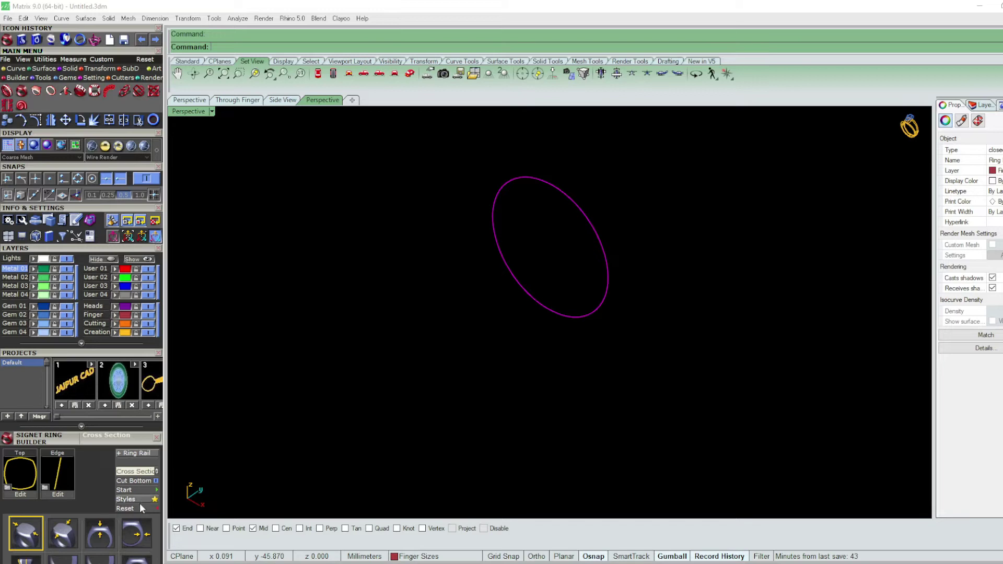
{"action": "left_click", "coordinate": [138, 489]}
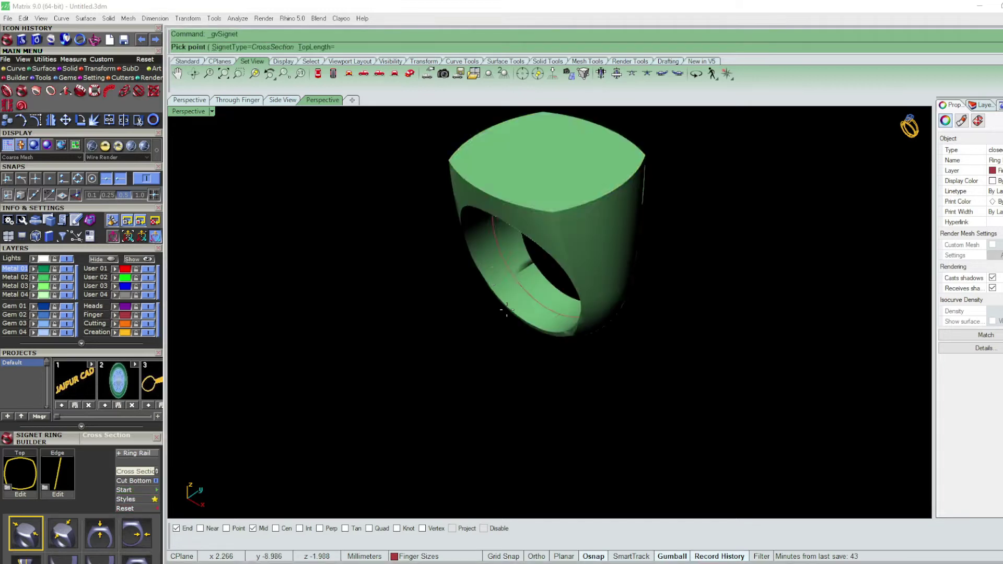
{"action": "mouse_move", "coordinate": [497, 340]}
{"action": "right_mouse_down"}
{"action": "mouse_move", "coordinate": [405, 318]}
{"action": "mouse_move", "coordinate": [496, 335]}
{"action": "mouse_move", "coordinate": [439, 394]}
{"action": "mouse_move", "coordinate": [560, 224]}
{"action": "mouse_move", "coordinate": [645, 268]}
{"action": "mouse_move", "coordinate": [697, 315]}
{"action": "mouse_move", "coordinate": [542, 245]}
{"action": "right_mouse_up"}
- Narrow the signet top to 14.084 mm wide and about 13.68 mm long
{"action": "scroll", "coordinate": [442, 193], "scroll_direction": "up", "scroll_amount": 2}
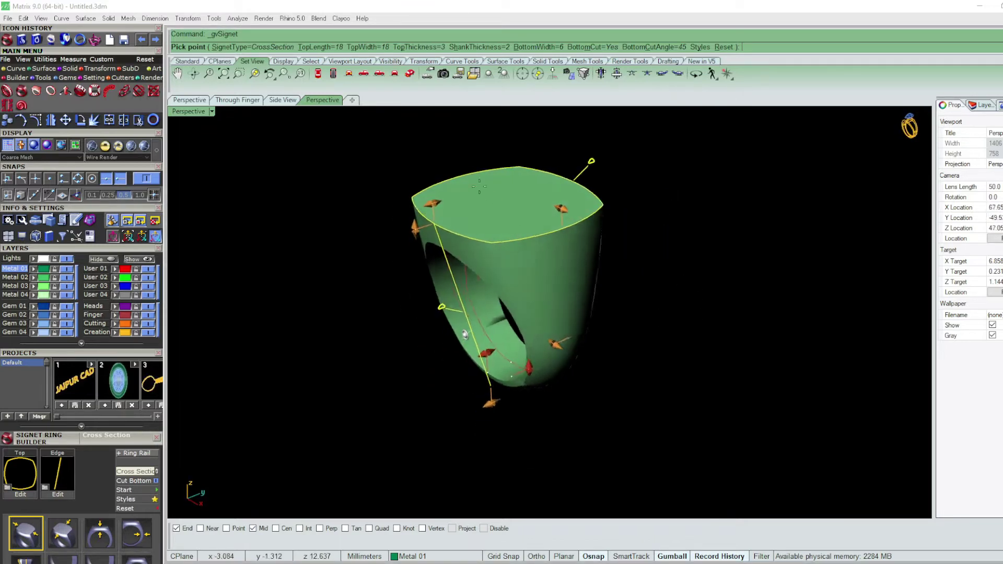
{"action": "scroll", "coordinate": [441, 193], "scroll_direction": "up", "scroll_amount": 2}
{"action": "left_click_drag", "start_coordinate": [392, 240], "coordinate": [448, 226]}
{"action": "mouse_move", "coordinate": [448, 226]}
{"action": "right_mouse_down"}
{"action": "mouse_move", "coordinate": [287, 240]}
{"action": "mouse_move", "coordinate": [422, 282]}
{"action": "right_mouse_up"}
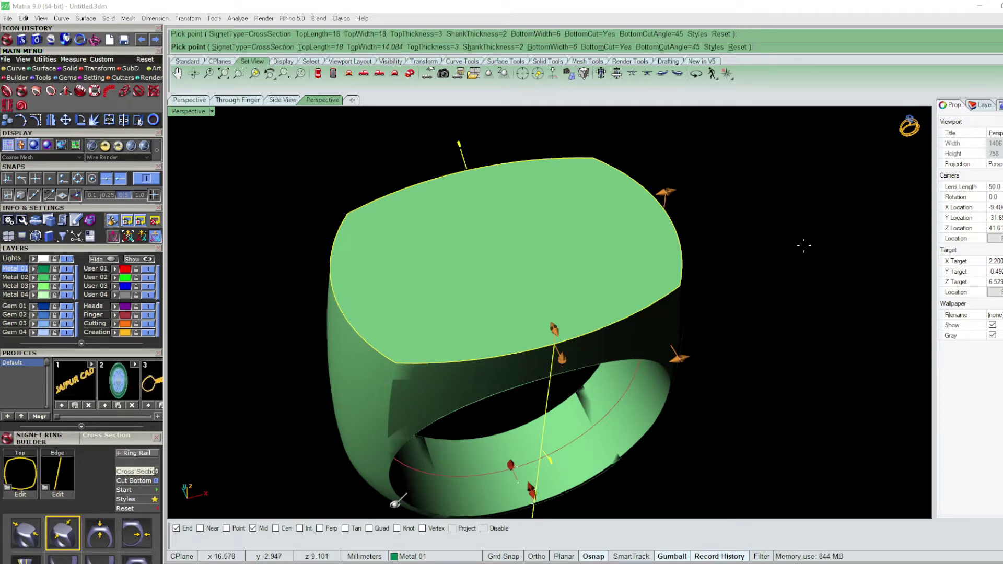
{"action": "left_click_drag", "start_coordinate": [681, 189], "coordinate": [629, 198]}
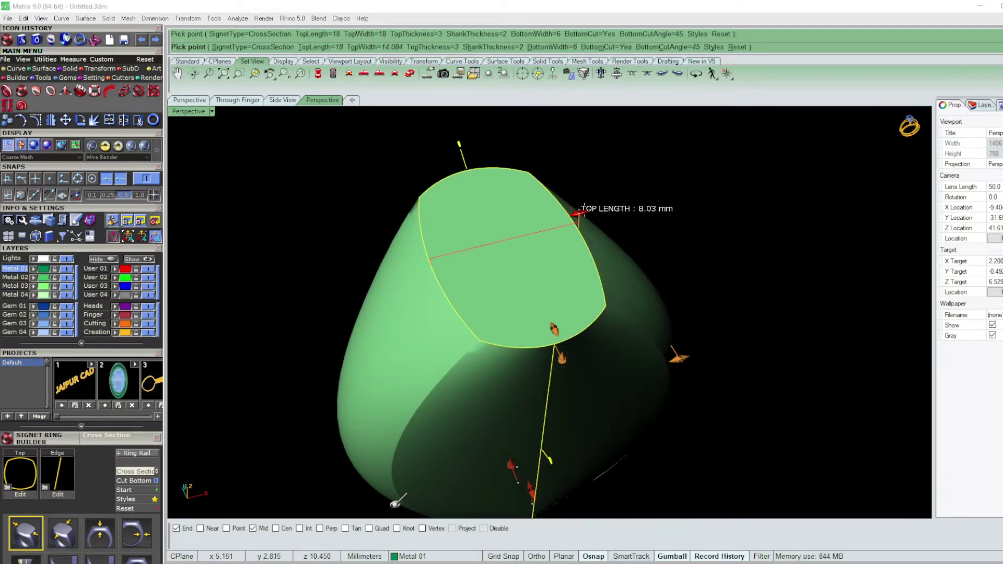
{"action": "scroll", "coordinate": [628, 200], "scroll_direction": "down", "scroll_amount": 5}
{"action": "mouse_move", "coordinate": [682, 314]}
{"action": "right_mouse_down"}
{"action": "mouse_move", "coordinate": [533, 268]}
{"action": "mouse_move", "coordinate": [532, 282]}
{"action": "right_mouse_up"}
- Replace the signet top with a different top profile from the library
{"action": "left_click", "coordinate": [9, 493]}
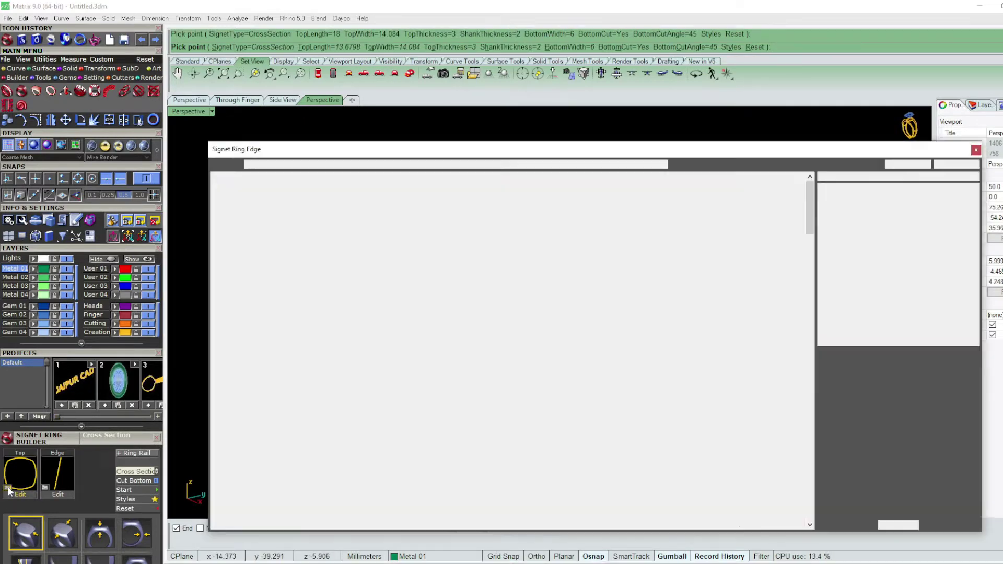
{"action": "scroll", "coordinate": [504, 342], "scroll_direction": "down", "scroll_amount": 3}
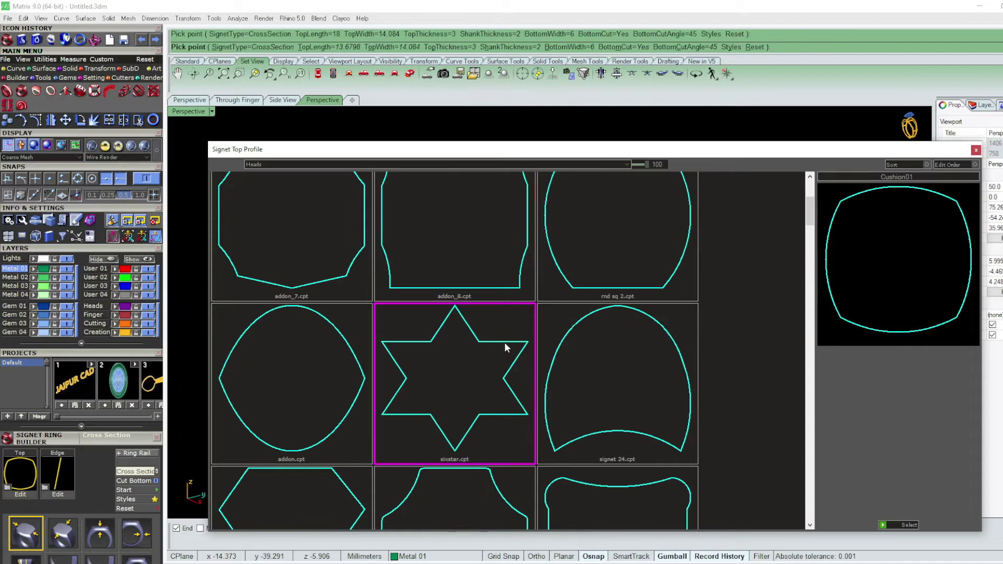
{"action": "scroll", "coordinate": [503, 341], "scroll_direction": "down", "scroll_amount": 3}
{"action": "scroll", "coordinate": [503, 337], "scroll_direction": "up", "scroll_amount": 8}
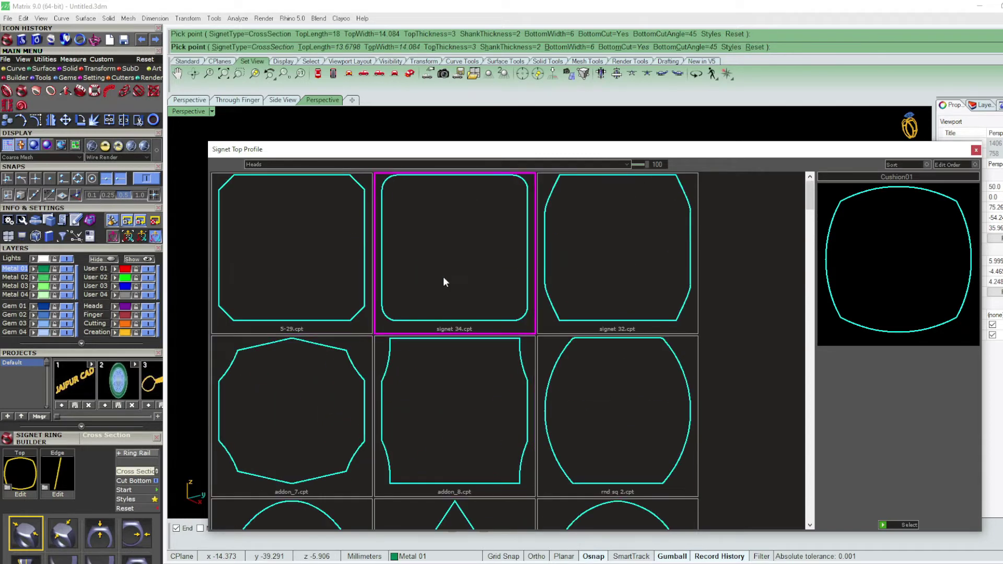
{"action": "scroll", "coordinate": [446, 276], "scroll_direction": "down", "scroll_amount": 2}
{"action": "scroll", "coordinate": [446, 277], "scroll_direction": "down", "scroll_amount": 3}
{"action": "scroll", "coordinate": [446, 282], "scroll_direction": "down", "scroll_amount": 2}
{"action": "scroll", "coordinate": [446, 282], "scroll_direction": "down", "scroll_amount": 2}
{"action": "scroll", "coordinate": [446, 282], "scroll_direction": "down", "scroll_amount": 2}
{"action": "scroll", "coordinate": [446, 282], "scroll_direction": "down", "scroll_amount": 2}
{"action": "scroll", "coordinate": [446, 282], "scroll_direction": "down", "scroll_amount": 2}
{"action": "scroll", "coordinate": [470, 317], "scroll_direction": "down", "scroll_amount": 2}
{"action": "scroll", "coordinate": [470, 316], "scroll_direction": "down", "scroll_amount": 2}
{"action": "scroll", "coordinate": [472, 320], "scroll_direction": "down", "scroll_amount": 2}
{"action": "scroll", "coordinate": [471, 320], "scroll_direction": "down", "scroll_amount": 2}
{"action": "scroll", "coordinate": [471, 320], "scroll_direction": "down", "scroll_amount": 2}
{"action": "scroll", "coordinate": [471, 319], "scroll_direction": "down", "scroll_amount": 2}
{"action": "scroll", "coordinate": [471, 319], "scroll_direction": "down", "scroll_amount": 2}
{"action": "scroll", "coordinate": [470, 320], "scroll_direction": "down", "scroll_amount": 2}
{"action": "double_click", "coordinate": [478, 336]}
- Narrow the shank bottom width to about 3.89 mm, finish the ring, and view it shaded
{"action": "mouse_move", "coordinate": [598, 286]}
{"action": "right_mouse_down"}
{"action": "mouse_move", "coordinate": [537, 238]}
{"action": "mouse_move", "coordinate": [571, 392]}
{"action": "mouse_move", "coordinate": [627, 365]}
{"action": "mouse_move", "coordinate": [710, 374]}
{"action": "mouse_move", "coordinate": [539, 373]}
{"action": "right_mouse_up"}
{"action": "left_click_drag", "start_coordinate": [540, 374], "coordinate": [533, 376]}
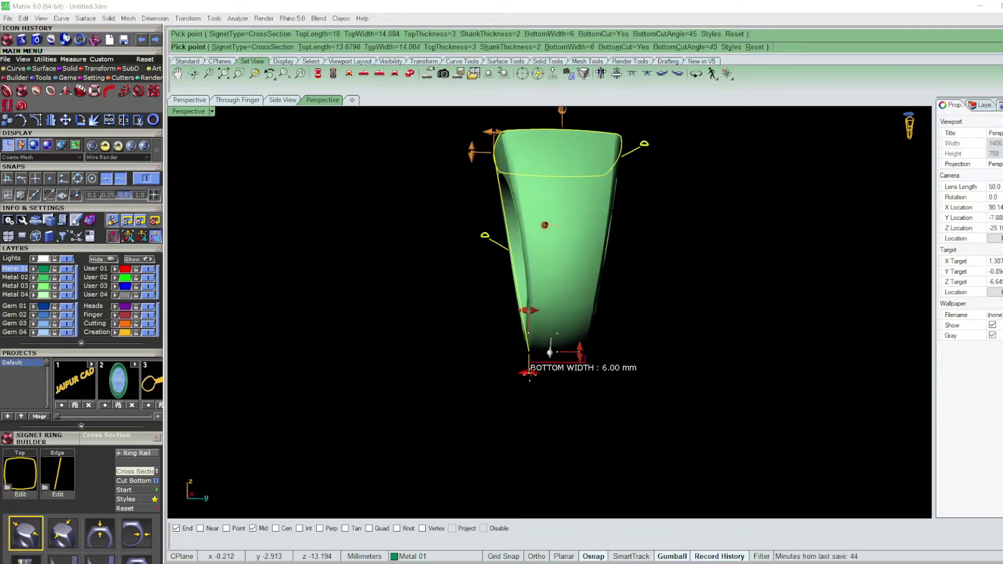
{"action": "mouse_move", "coordinate": [606, 330]}
{"action": "right_mouse_down"}
{"action": "mouse_move", "coordinate": [600, 320]}
{"action": "mouse_move", "coordinate": [634, 352]}
{"action": "mouse_move", "coordinate": [611, 186]}
{"action": "mouse_move", "coordinate": [674, 282]}
{"action": "mouse_move", "coordinate": [752, 342]}
{"action": "right_mouse_up"}
{"action": "key", "text": "Return"}
{"action": "right_click_drag", "start_coordinate": [737, 289], "coordinate": [741, 314]}
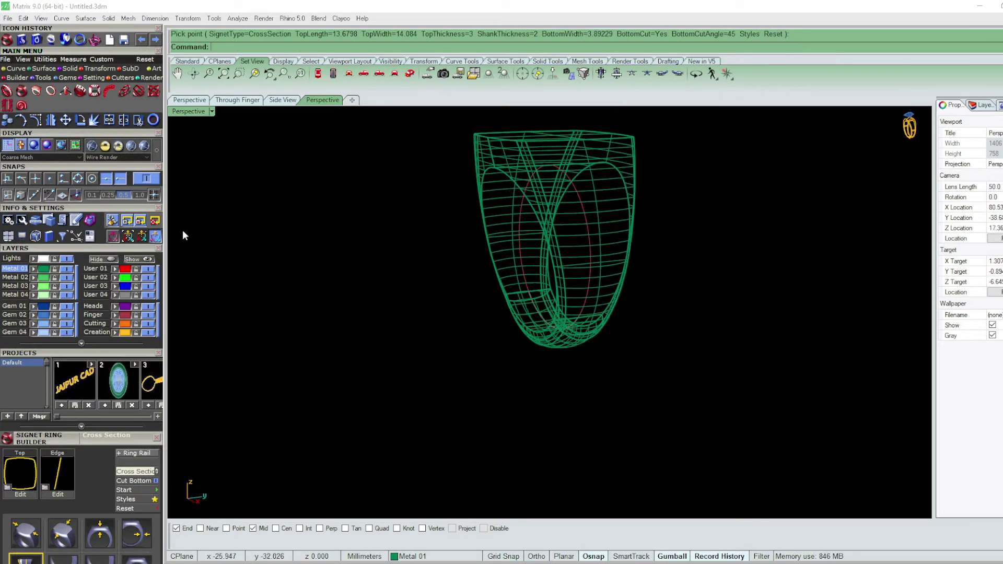
{"action": "left_click", "coordinate": [156, 150]}
{"action": "mouse_move", "coordinate": [587, 153]}
{"action": "right_mouse_down"}
{"action": "mouse_move", "coordinate": [688, 275]}
{"action": "mouse_move", "coordinate": [714, 338]}
{"action": "right_mouse_up"}
- Extract the side shank surface from the finished ring
{"action": "left_click", "coordinate": [584, 237]}
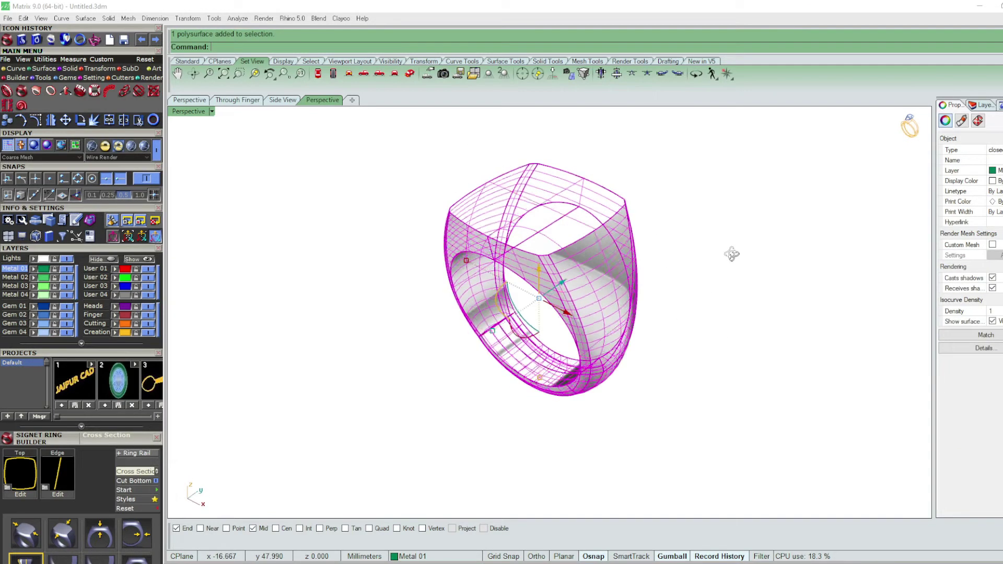
{"action": "scroll", "coordinate": [584, 269], "scroll_direction": "up", "scroll_amount": 3}
{"action": "left_click", "coordinate": [348, 73]}
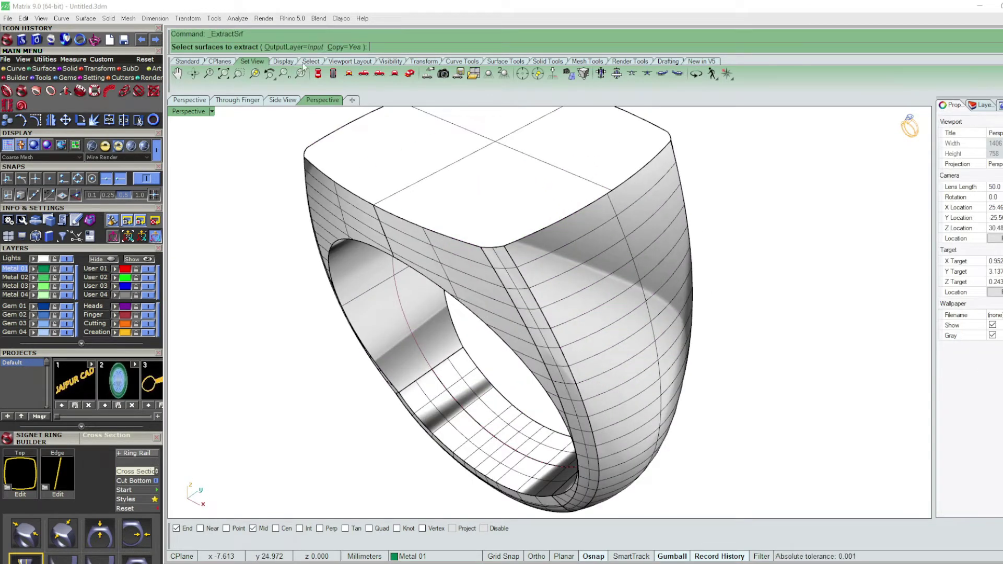
{"action": "left_click", "coordinate": [550, 256]}
{"action": "key", "text": "Return"}
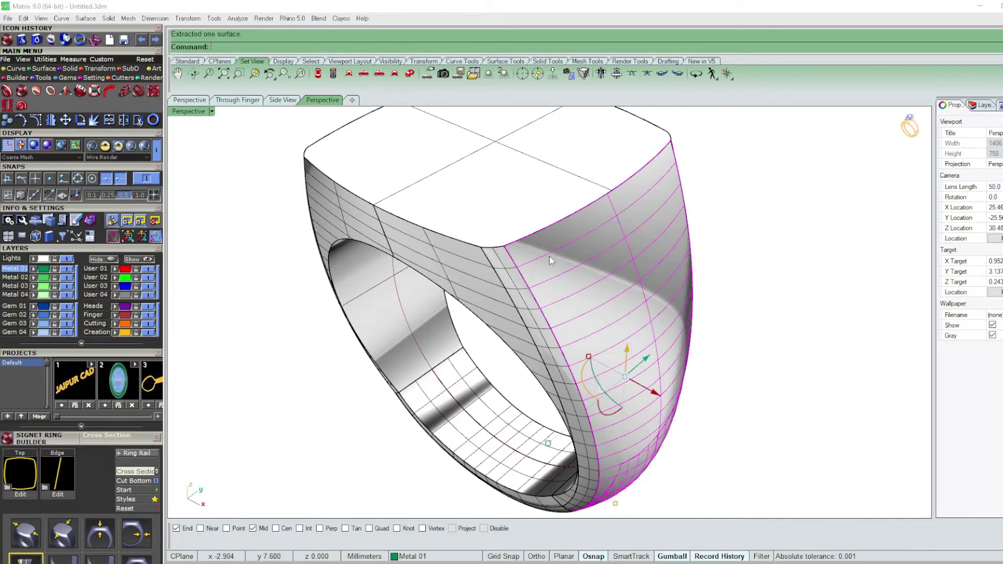
{"action": "right_click_drag", "start_coordinate": [549, 256], "coordinate": [665, 325]}
- Hide the ring body after dismissing the layer warning, leaving the extracted surface visible
{"action": "key", "text": "Escape"}
{"action": "right_click_drag", "start_coordinate": [475, 227], "coordinate": [340, 271]}
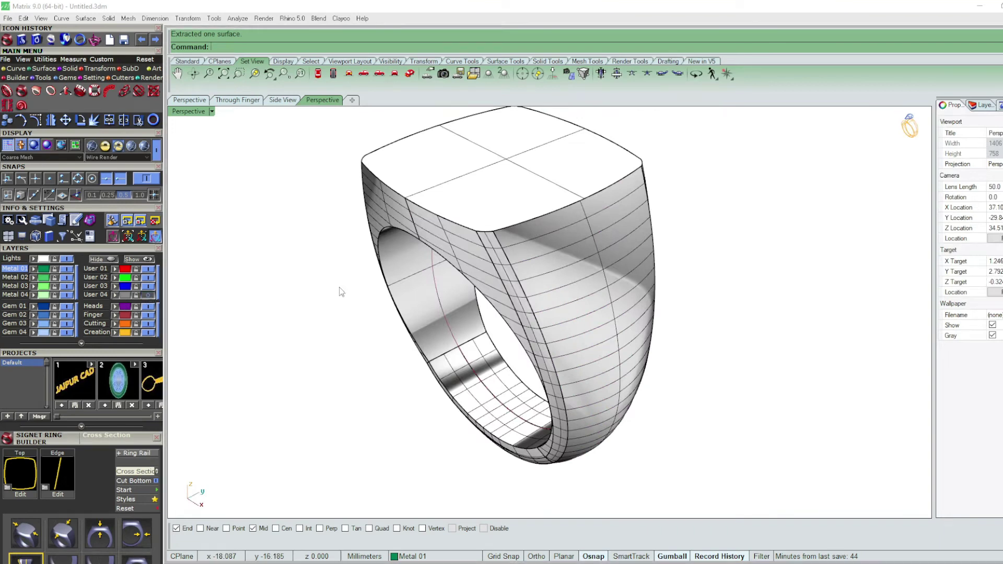
{"action": "left_click", "coordinate": [534, 280]}
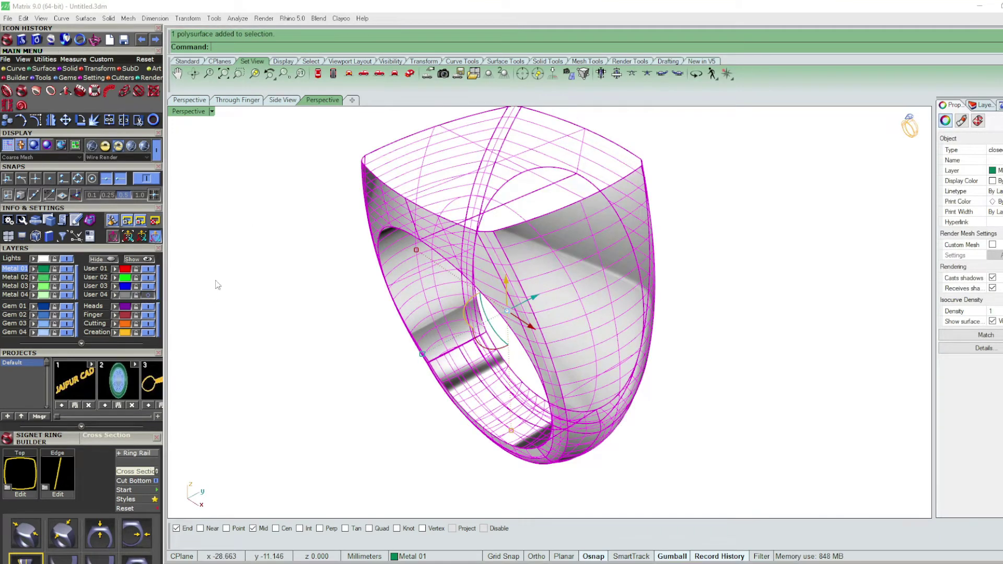
{"action": "key", "text": "Escape"}
{"action": "left_click", "coordinate": [72, 273]}
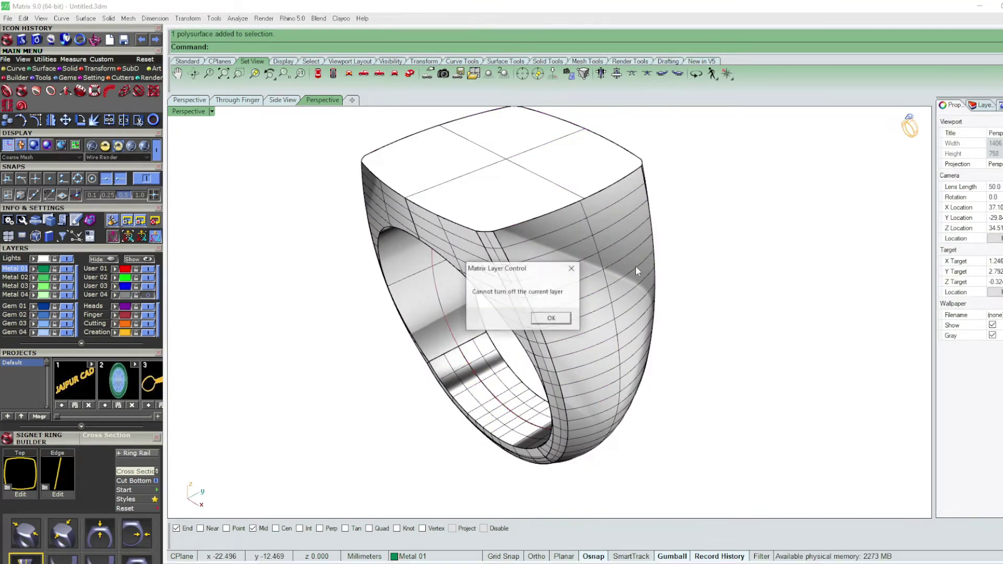
{"action": "left_click", "coordinate": [558, 320]}
{"action": "left_click", "coordinate": [430, 204]}
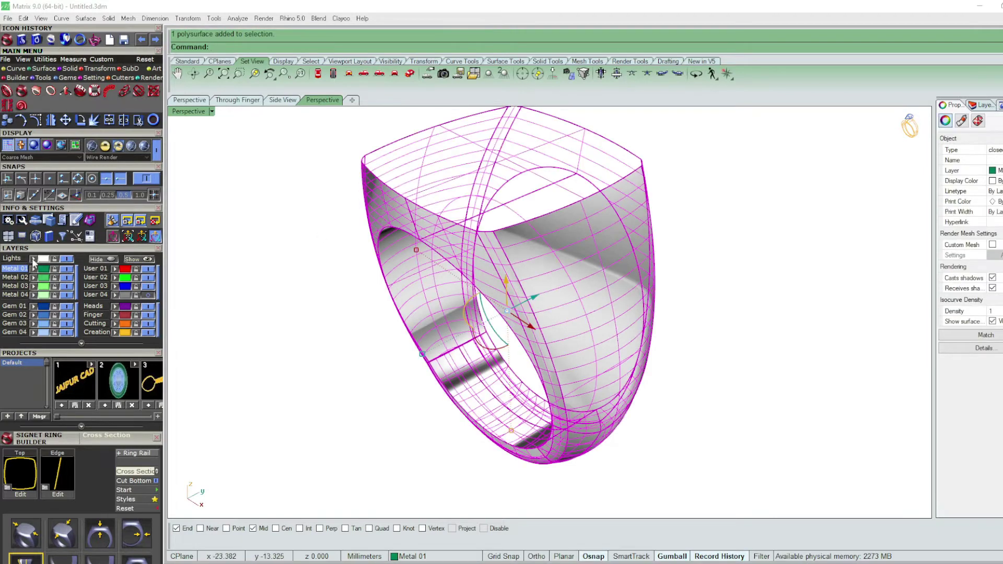
{"action": "left_click", "coordinate": [96, 259]}
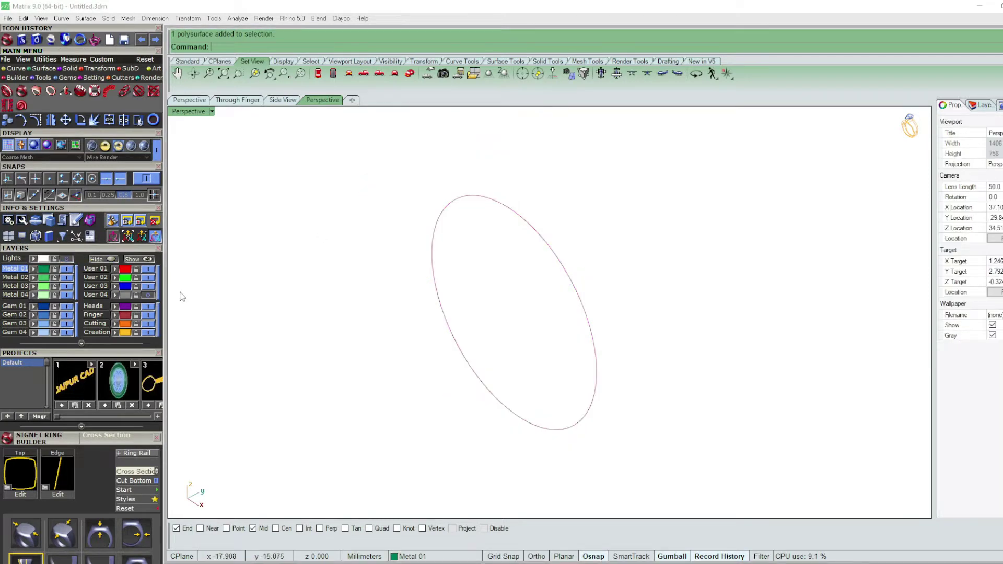
- Turn off surface isocurves on the side shank surface
{"action": "mouse_move", "coordinate": [522, 271]}
{"action": "right_mouse_down"}
{"action": "mouse_move", "coordinate": [584, 268]}
{"action": "mouse_move", "coordinate": [522, 286]}
{"action": "right_mouse_up"}
{"action": "left_click", "coordinate": [584, 269]}
{"action": "left_click", "coordinate": [995, 321]}
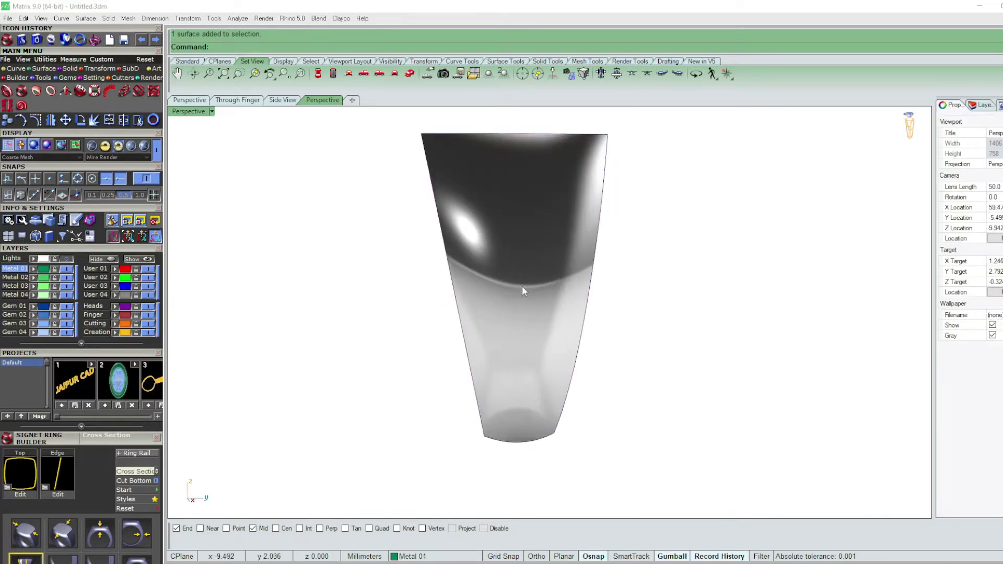
{"action": "left_click", "coordinate": [521, 287]}
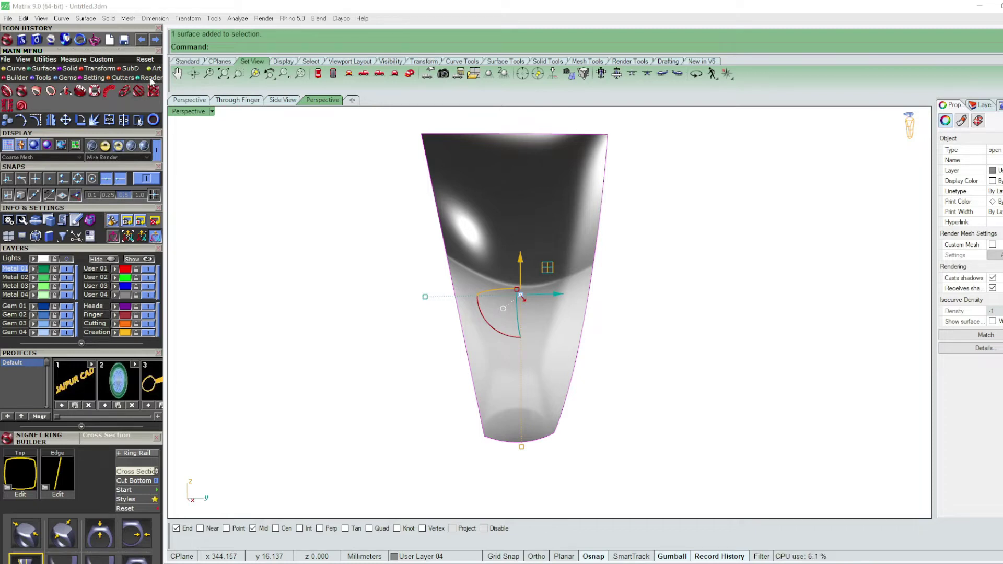
- Launch Texture Builder from the Render tool set
{"action": "left_click", "coordinate": [43, 79]}
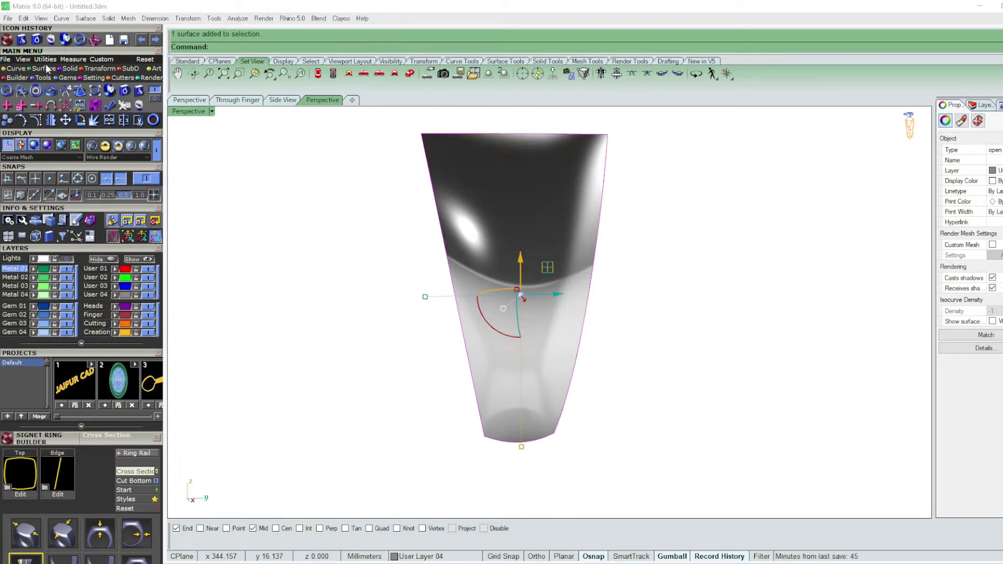
{"action": "left_click", "coordinate": [53, 71]}
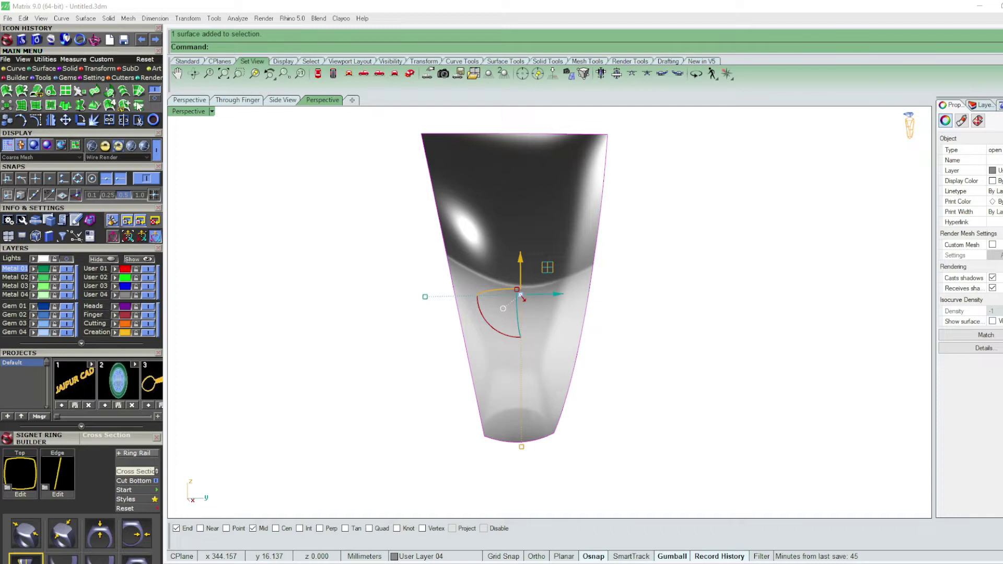
{"action": "left_click", "coordinate": [153, 77]}
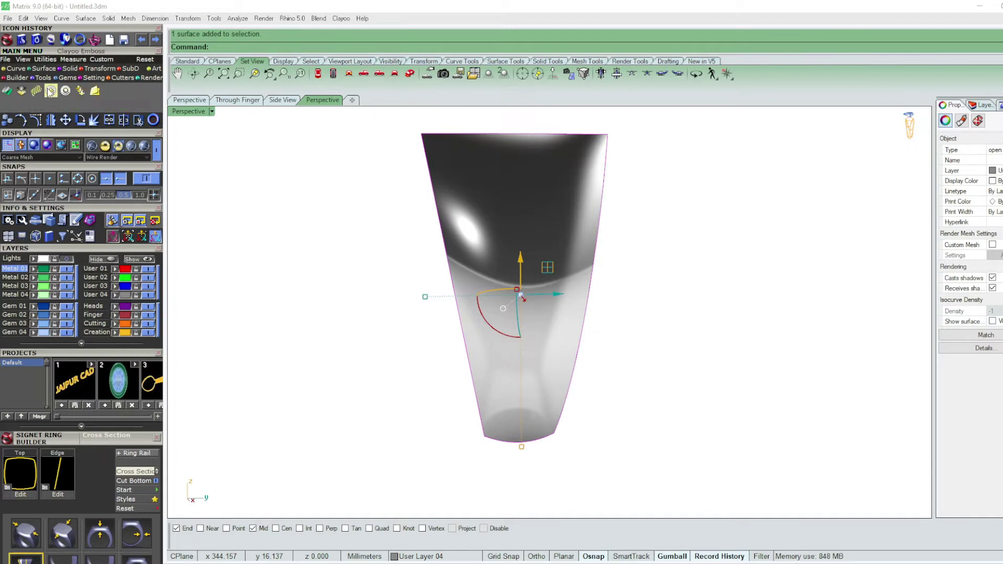
{"action": "left_click", "coordinate": [36, 91]}
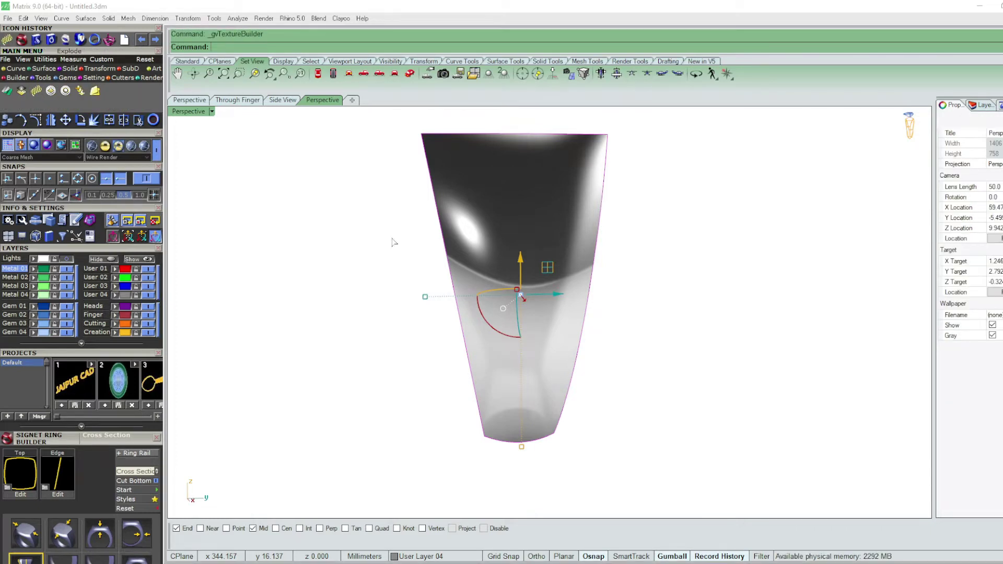
- Load the Brick05_bump texture and set displacement quality to High
{"action": "right_click_drag", "start_coordinate": [384, 247], "coordinate": [387, 298]}
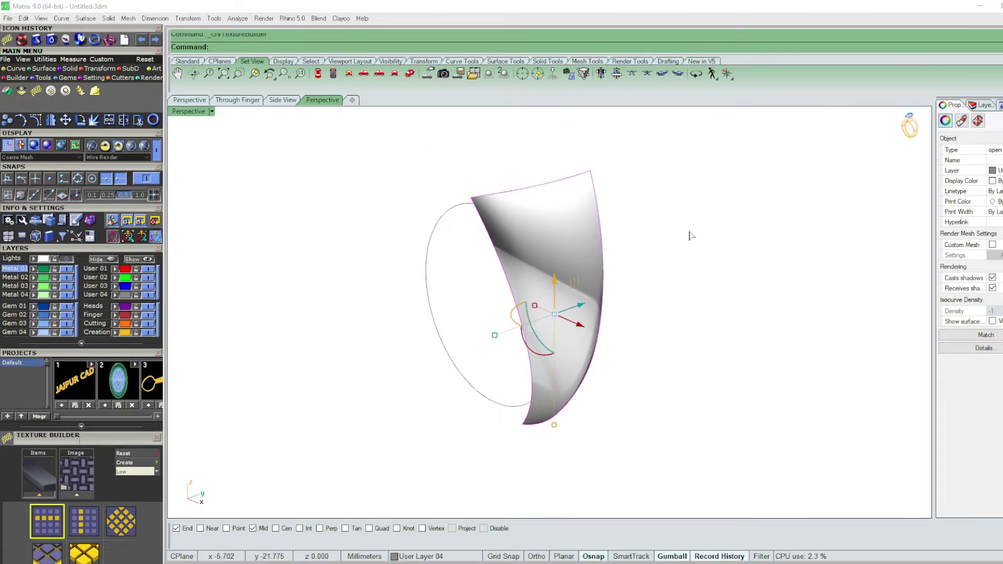
{"action": "key", "text": "Return"}
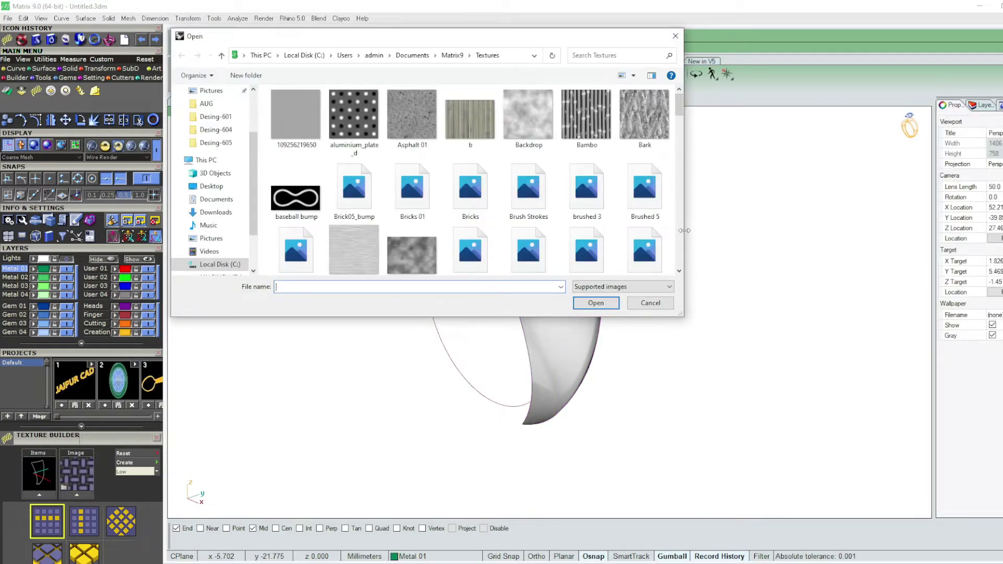
{"action": "double_click", "coordinate": [356, 186]}
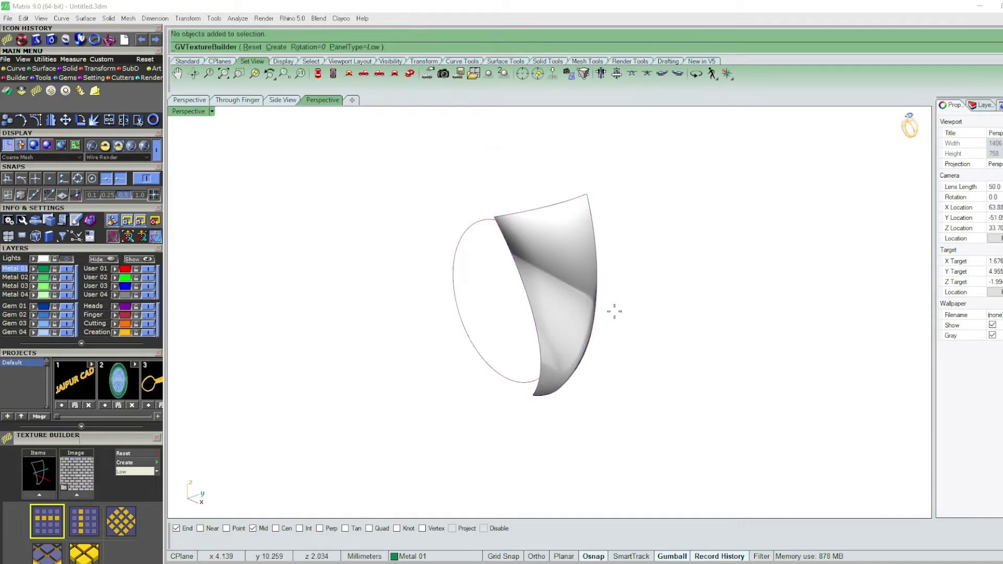
{"action": "right_click_drag", "start_coordinate": [664, 300], "coordinate": [647, 298]}
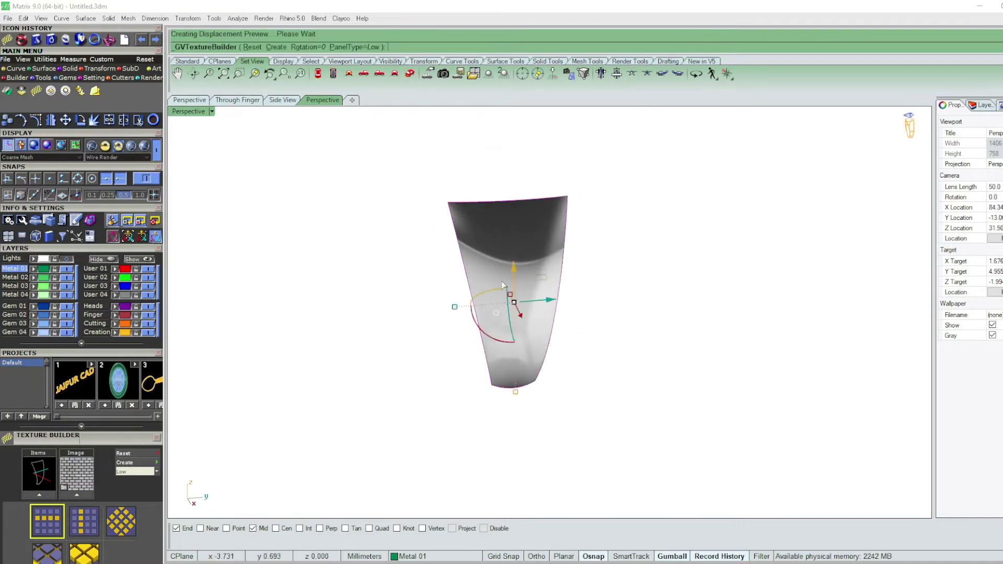
{"action": "mouse_move", "coordinate": [503, 286]}
{"action": "right_mouse_down"}
{"action": "mouse_move", "coordinate": [407, 291]}
{"action": "mouse_move", "coordinate": [402, 282]}
{"action": "right_mouse_up"}
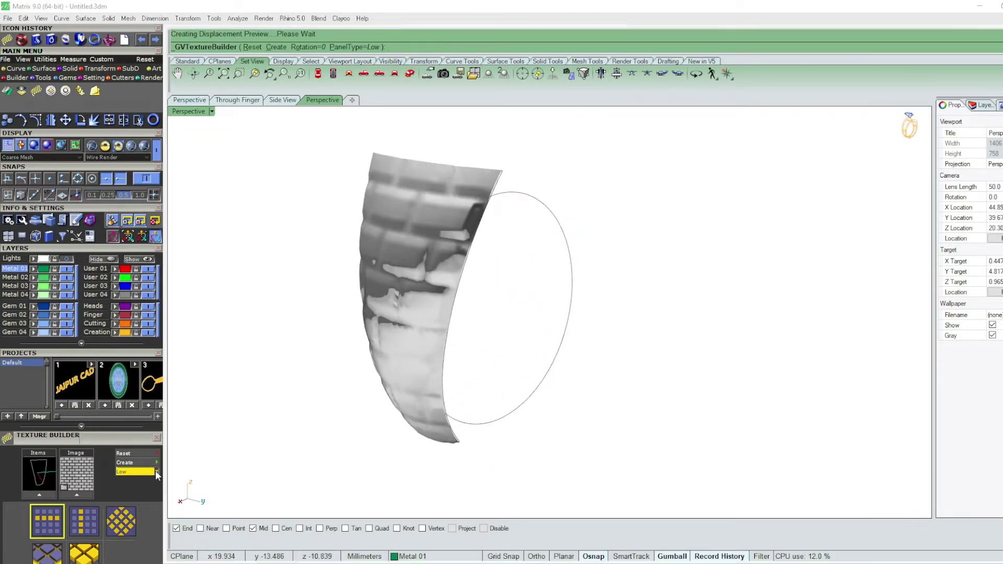
{"action": "left_click", "coordinate": [156, 470]}
{"action": "left_click", "coordinate": [125, 501]}
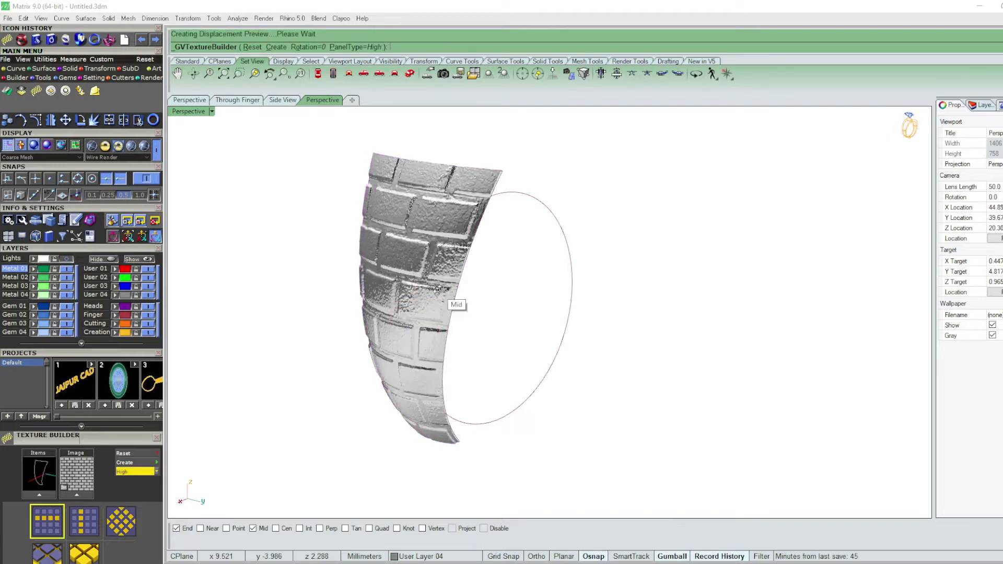
- Tile the brick texture 5 by 5 with a white height of 0.5
{"action": "right_click_drag", "start_coordinate": [438, 289], "coordinate": [499, 338]}
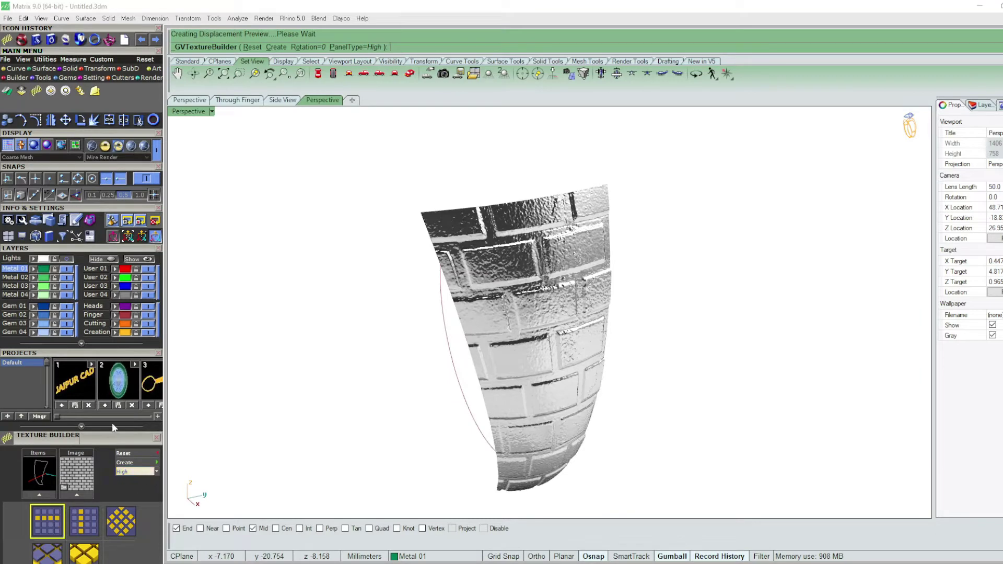
{"action": "left_click_drag", "start_coordinate": [109, 442], "coordinate": [104, 350]}
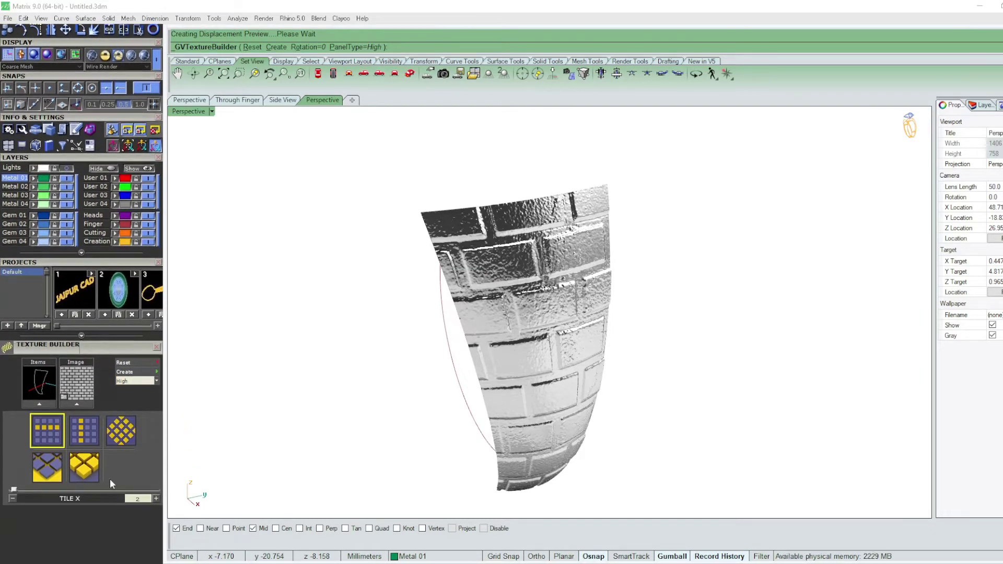
{"action": "type", "text": "5"}
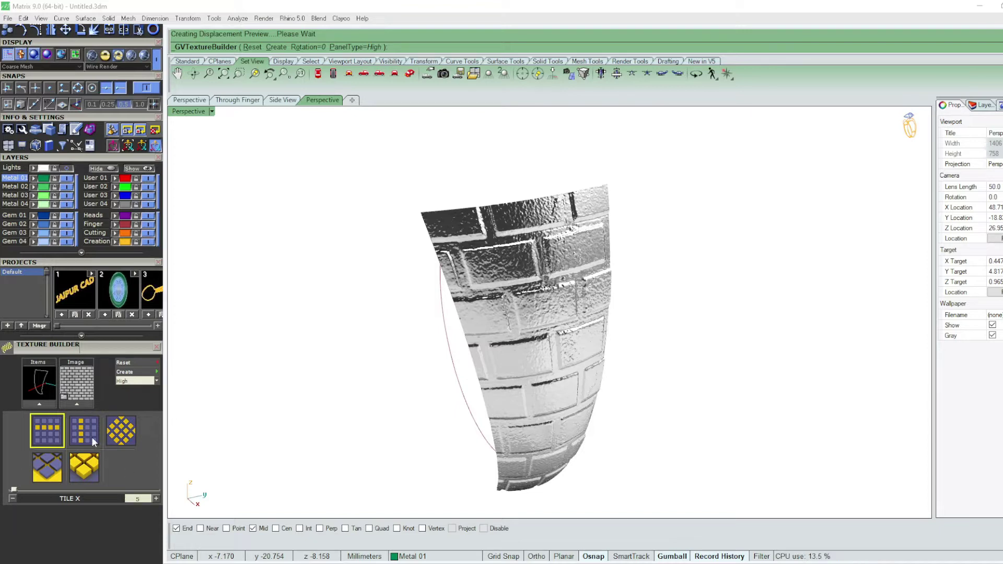
{"action": "left_click", "coordinate": [84, 434]}
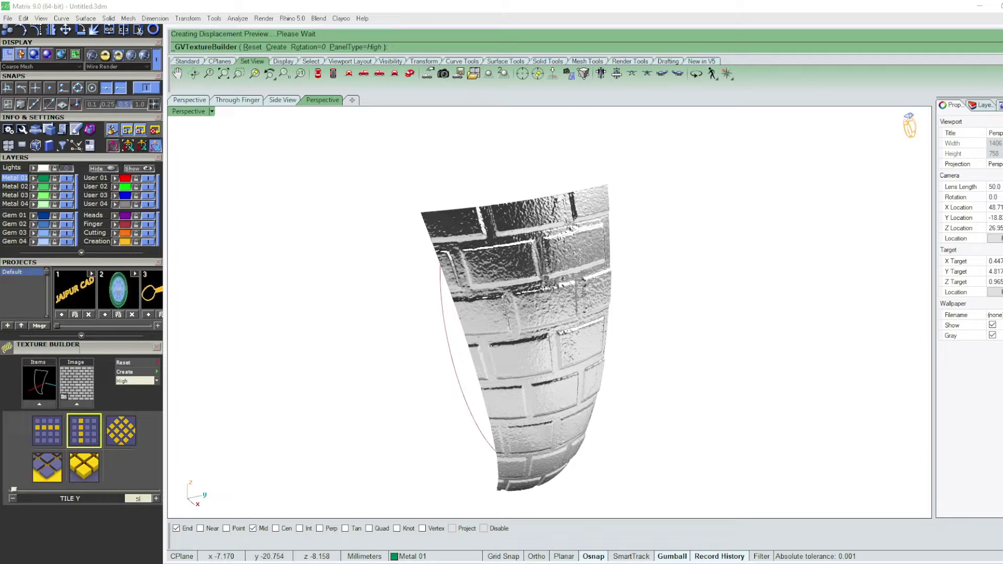
{"action": "left_click", "coordinate": [84, 466]}
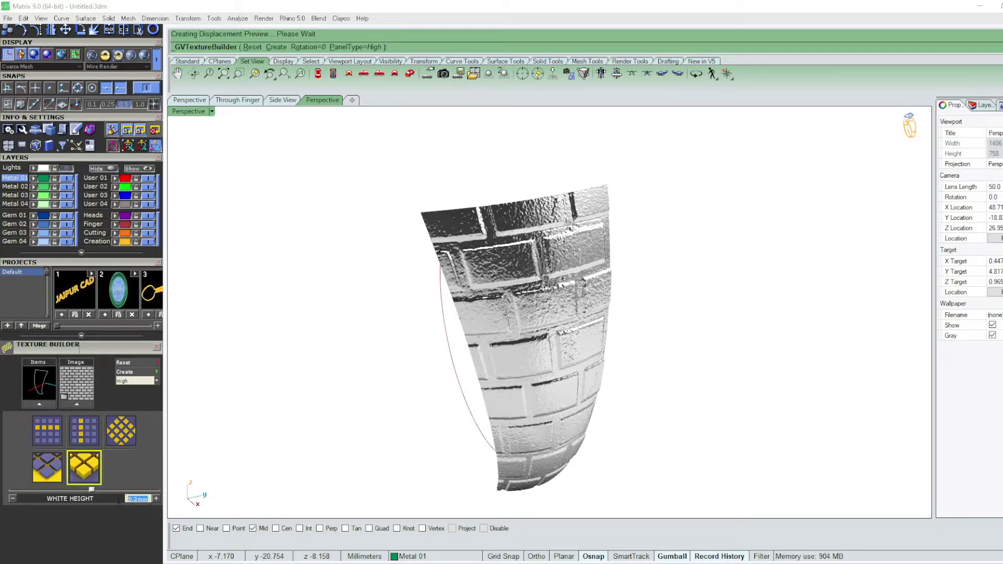
{"action": "type", "text": "0.5"}
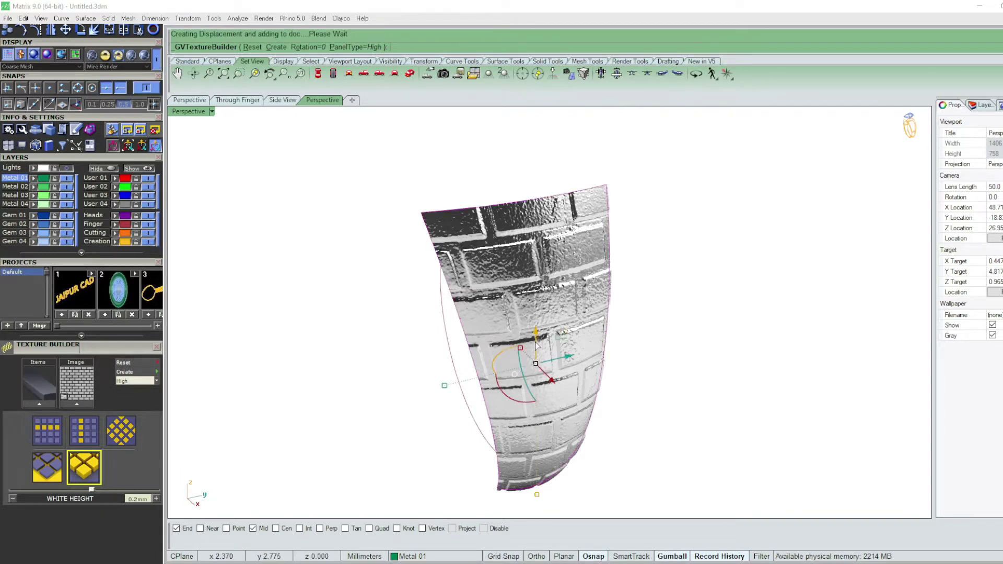
- Unhide the ring body beside the brick-textured shank
{"action": "scroll", "coordinate": [555, 339], "scroll_direction": "up", "scroll_amount": 3}
{"action": "mouse_move", "coordinate": [656, 370]}
{"action": "right_mouse_down"}
{"action": "mouse_move", "coordinate": [622, 293]}
{"action": "mouse_move", "coordinate": [567, 260]}
{"action": "mouse_move", "coordinate": [634, 329]}
{"action": "mouse_move", "coordinate": [635, 362]}
{"action": "mouse_move", "coordinate": [658, 239]}
{"action": "right_mouse_up"}
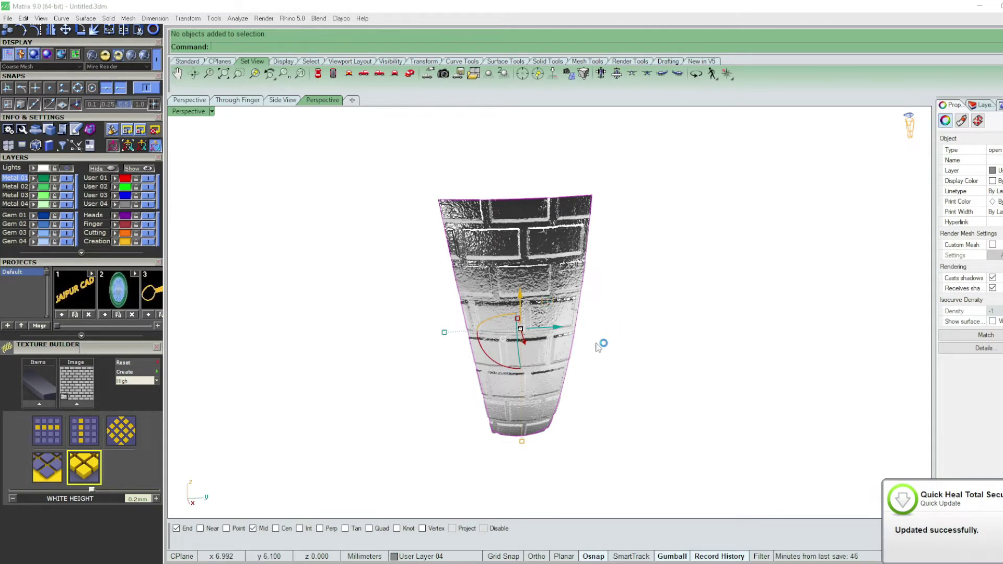
{"action": "scroll", "coordinate": [598, 348], "scroll_direction": "up", "scroll_amount": 2}
{"action": "scroll", "coordinate": [656, 365], "scroll_direction": "down", "scroll_amount": 1}
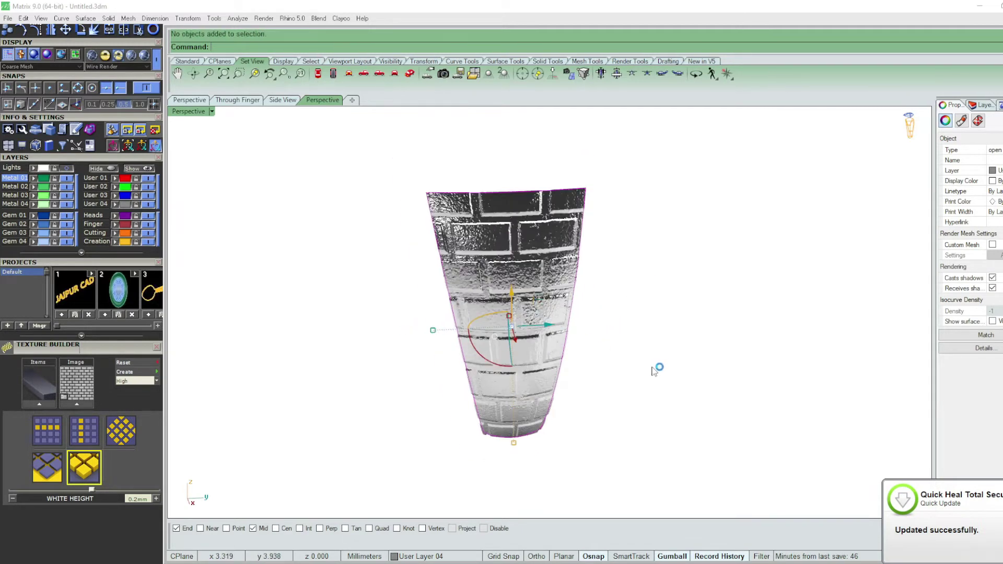
{"action": "mouse_move", "coordinate": [647, 393]}
{"action": "right_mouse_down"}
{"action": "mouse_move", "coordinate": [578, 358]}
{"action": "mouse_move", "coordinate": [707, 317]}
{"action": "right_mouse_up"}
{"action": "left_click", "coordinate": [148, 169]}
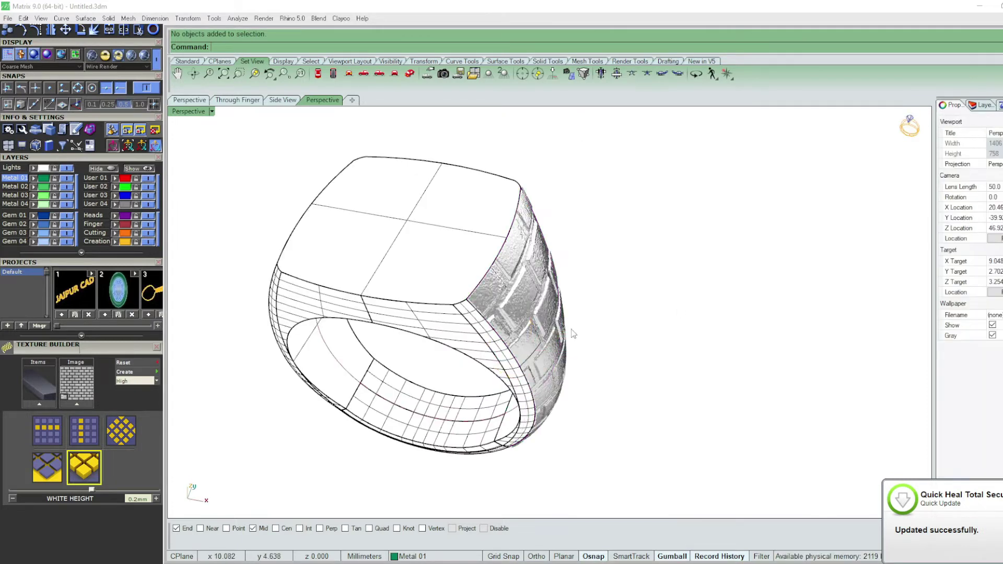
{"action": "right_click_drag", "start_coordinate": [573, 333], "coordinate": [471, 273]}
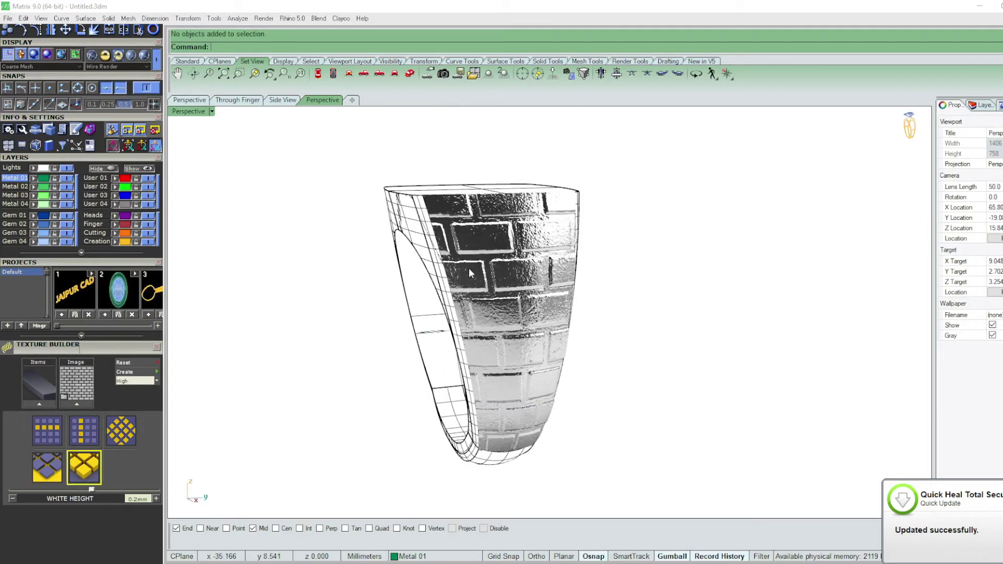
- Switch the Perspective viewport to Shaded display
{"action": "left_click", "coordinate": [212, 112]}
{"action": "left_click", "coordinate": [245, 35]}
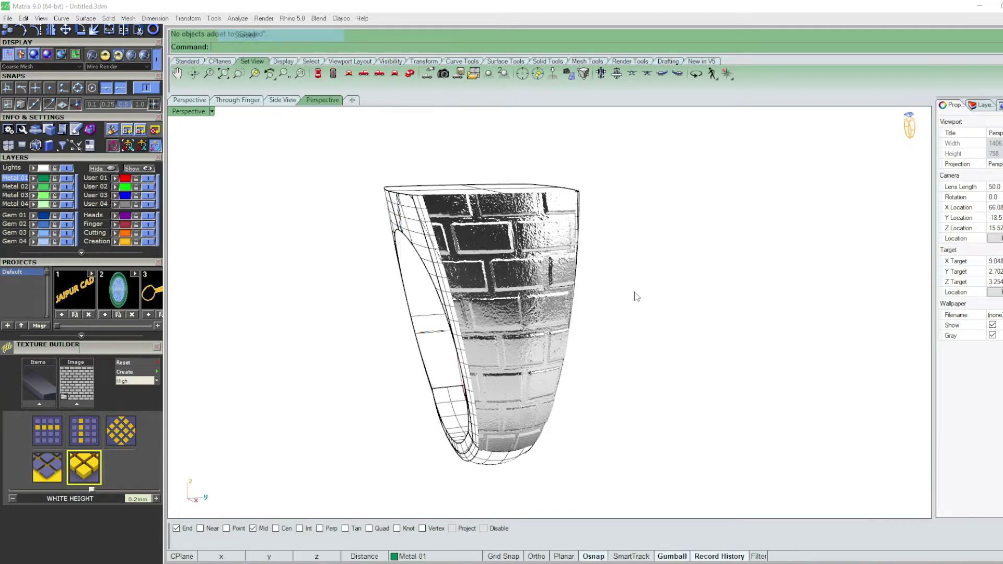
{"action": "mouse_move", "coordinate": [470, 370]}
{"action": "right_mouse_down"}
{"action": "mouse_move", "coordinate": [519, 369]}
{"action": "mouse_move", "coordinate": [652, 302]}
{"action": "mouse_move", "coordinate": [459, 280]}
{"action": "mouse_move", "coordinate": [497, 264]}
{"action": "mouse_move", "coordinate": [320, 251]}
{"action": "mouse_move", "coordinate": [261, 226]}
{"action": "right_mouse_up"}
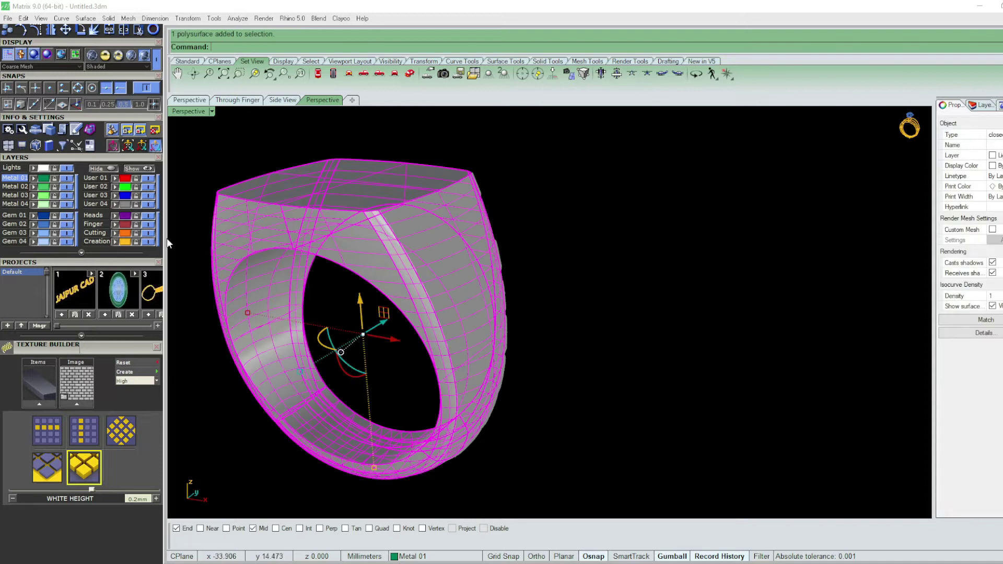
- Set the Perspective viewport to Rendered display and select the brick-textured shank mesh
{"action": "left_click", "coordinate": [262, 226]}
{"action": "left_click", "coordinate": [116, 243]}
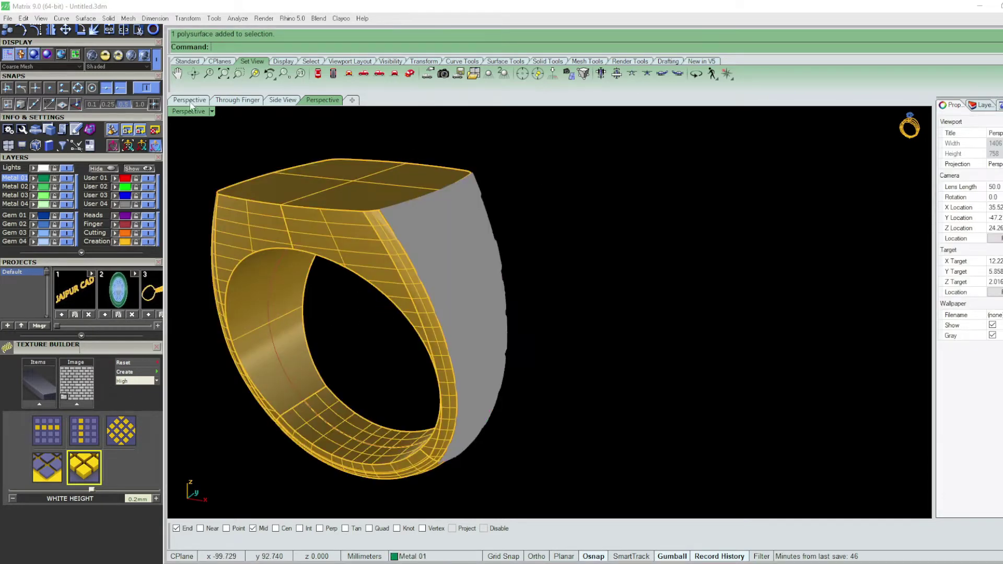
{"action": "left_click", "coordinate": [212, 112]}
{"action": "left_click", "coordinate": [230, 50]}
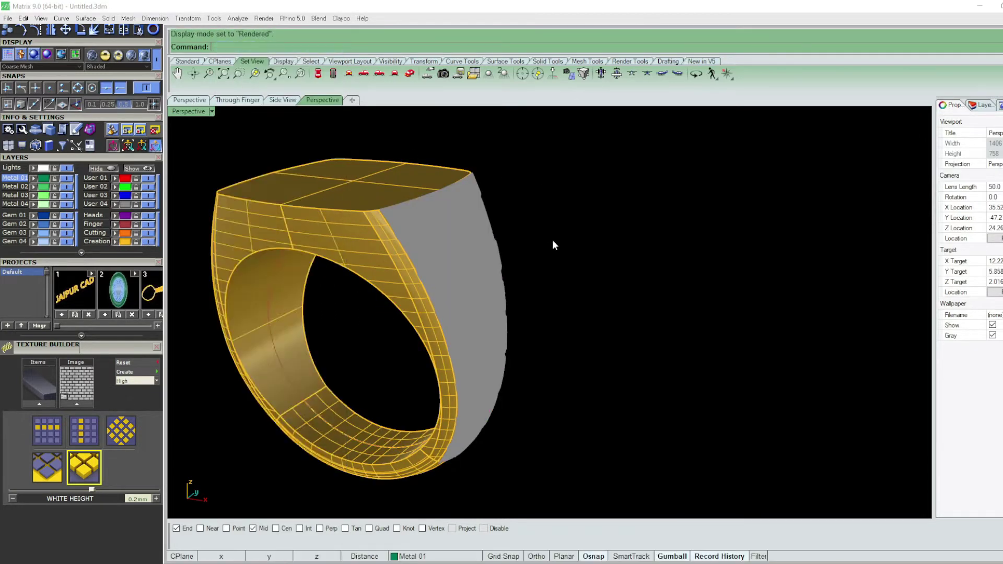
{"action": "right_click_drag", "start_coordinate": [600, 254], "coordinate": [541, 302]}
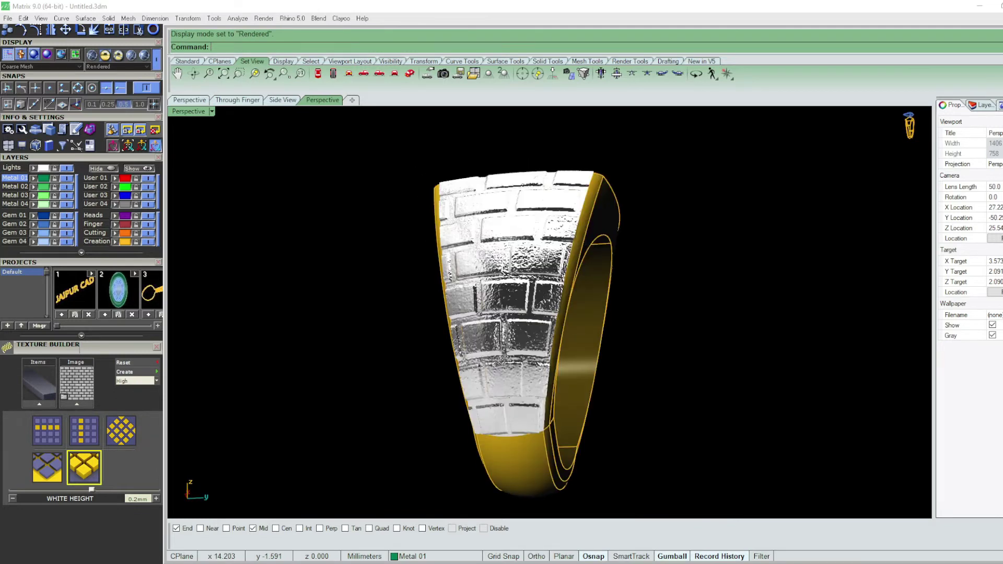
{"action": "right_click_drag", "start_coordinate": [561, 243], "coordinate": [600, 245]}
{"action": "left_click", "coordinate": [608, 257]}
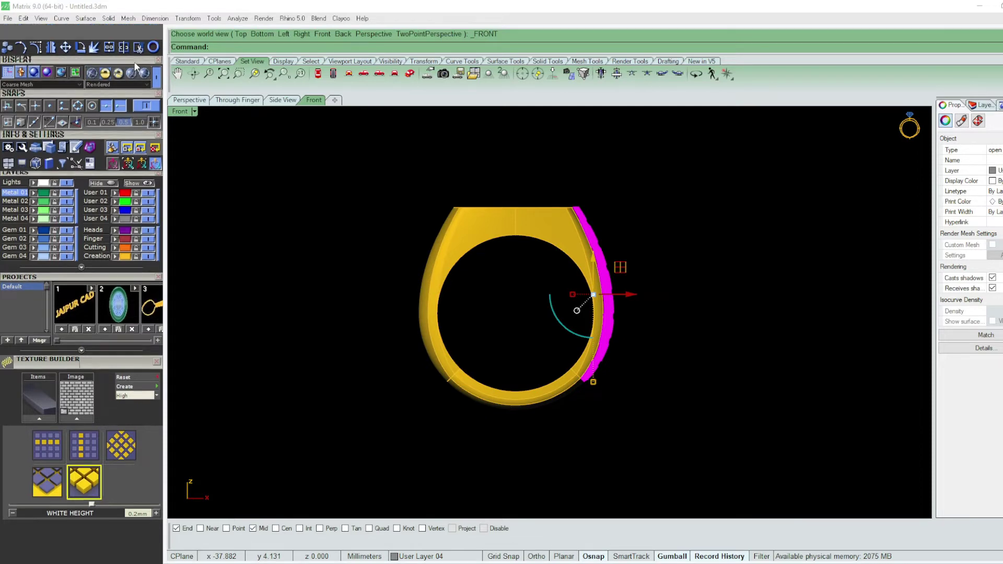
- Mirror the shank mesh across a plane starting at 0 to the opposite side
{"action": "left_click", "coordinate": [51, 49]}
{"action": "type", "text": "0"}
{"action": "key", "text": "Return"}
{"action": "left_click", "coordinate": [579, 121]}
{"action": "key", "text": "Escape"}
{"action": "key", "text": "F5"}
- Orbit and zoom to inspect the mirrored shanks and the flat top face
{"action": "mouse_move", "coordinate": [734, 262]}
{"action": "right_mouse_down"}
{"action": "mouse_move", "coordinate": [586, 282]}
{"action": "mouse_move", "coordinate": [644, 320]}
{"action": "mouse_move", "coordinate": [584, 284]}
{"action": "mouse_move", "coordinate": [672, 242]}
{"action": "mouse_move", "coordinate": [643, 305]}
{"action": "right_mouse_up"}
{"action": "scroll", "coordinate": [643, 306], "scroll_direction": "up", "scroll_amount": 5}
{"action": "scroll", "coordinate": [641, 308], "scroll_direction": "up", "scroll_amount": 2}
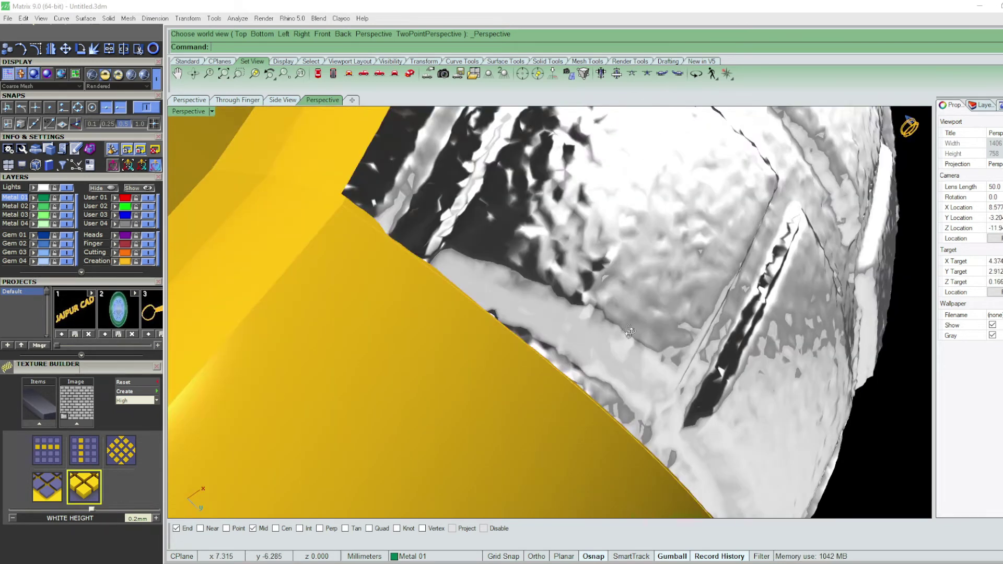
{"action": "scroll", "coordinate": [630, 332], "scroll_direction": "down", "scroll_amount": 5}
{"action": "scroll", "coordinate": [629, 332], "scroll_direction": "down", "scroll_amount": 3}
{"action": "left_click", "coordinate": [601, 303]}
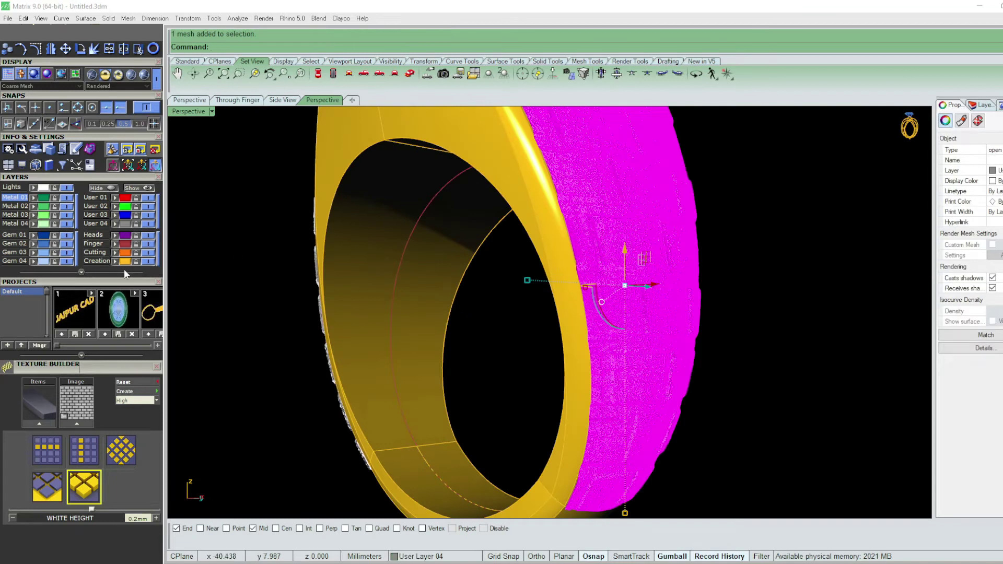
{"action": "left_click", "coordinate": [536, 312]}
{"action": "scroll", "coordinate": [537, 312], "scroll_direction": "down", "scroll_amount": 3}
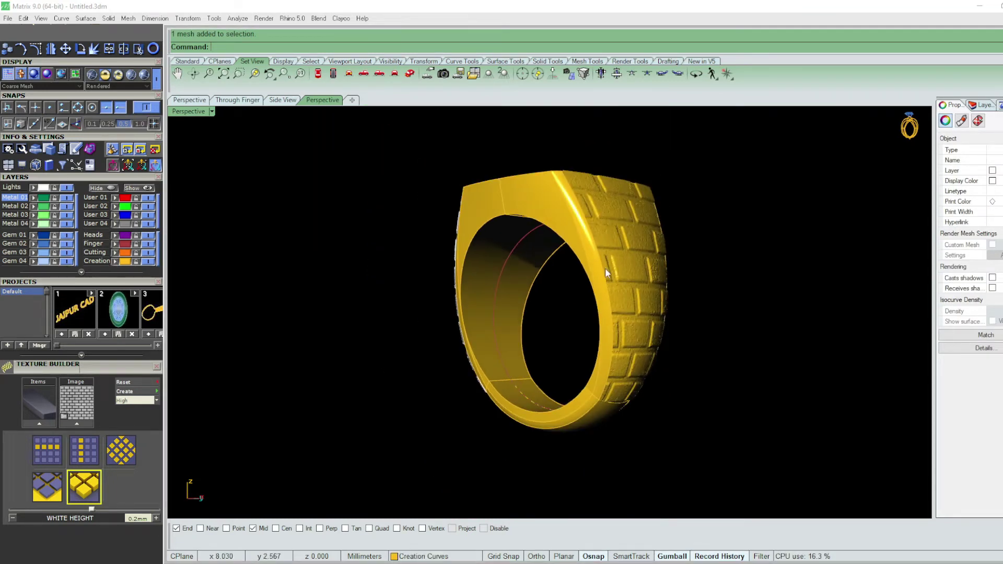
{"action": "right_click_drag", "start_coordinate": [537, 312], "coordinate": [507, 315]}
- Check the brick texture on the left and right shank meshes from several angles
{"action": "right_click_drag", "start_coordinate": [621, 325], "coordinate": [549, 292]}
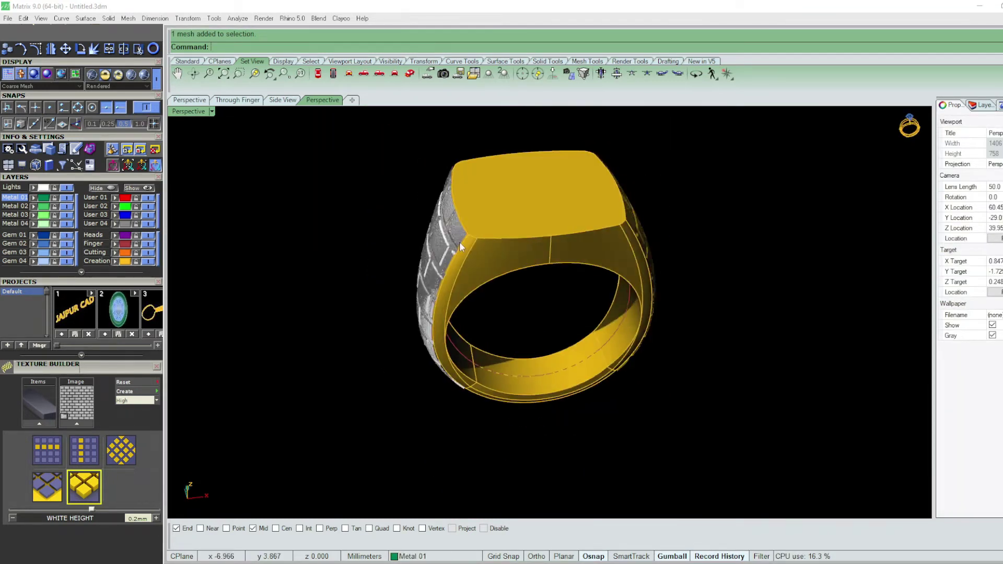
{"action": "scroll", "coordinate": [432, 222], "scroll_direction": "up", "scroll_amount": 3}
{"action": "left_click", "coordinate": [432, 221]}
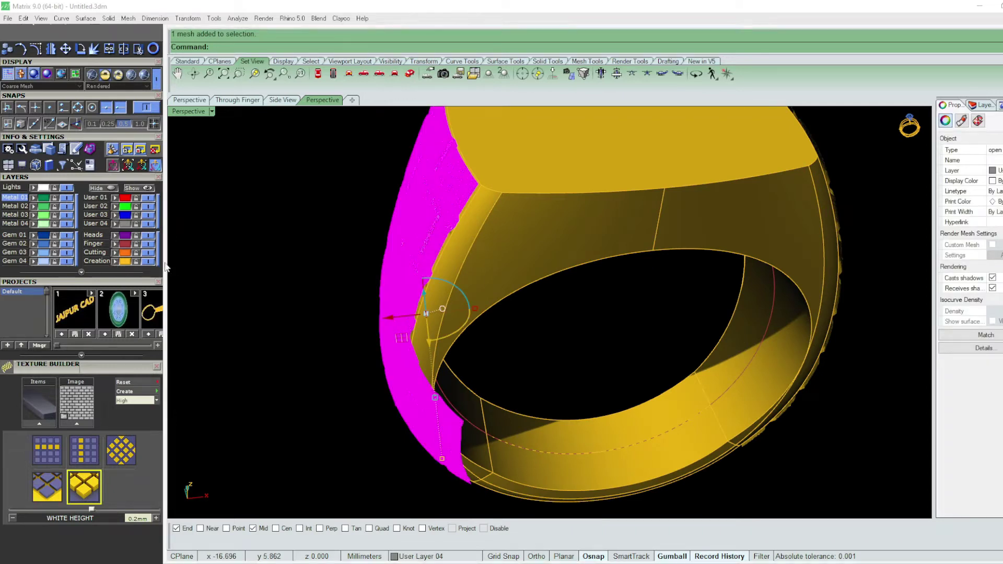
{"action": "left_click", "coordinate": [351, 253]}
{"action": "scroll", "coordinate": [799, 253], "scroll_direction": "down", "scroll_amount": 3}
{"action": "mouse_move", "coordinate": [799, 253]}
{"action": "right_mouse_down"}
{"action": "mouse_move", "coordinate": [658, 237]}
{"action": "mouse_move", "coordinate": [588, 251]}
{"action": "right_mouse_up"}
{"action": "scroll", "coordinate": [595, 228], "scroll_direction": "up", "scroll_amount": 2}
{"action": "left_click", "coordinate": [551, 327]}
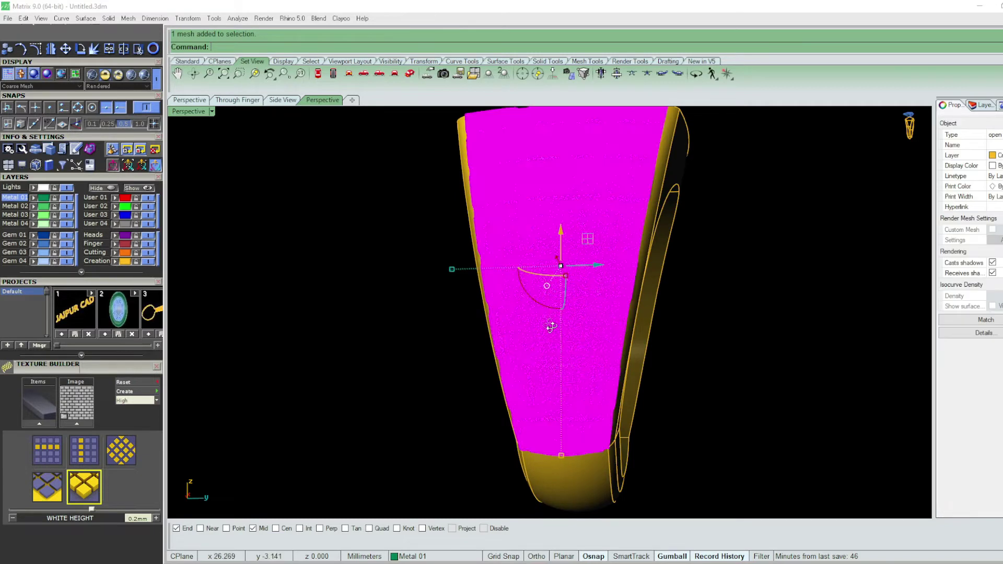
{"action": "right_click_drag", "start_coordinate": [551, 328], "coordinate": [752, 262]}
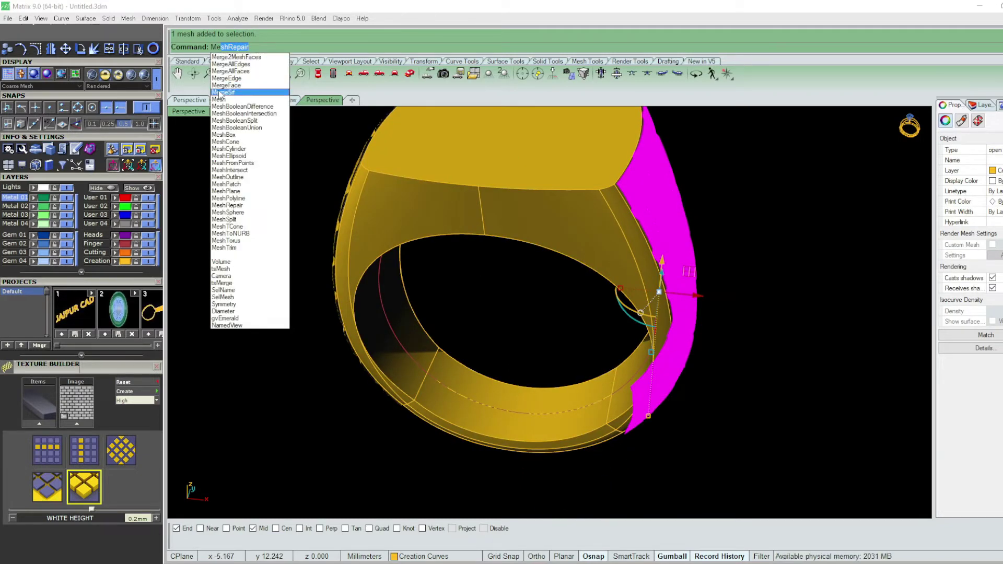
- Run OffsetMesh on the brick-textured shank mesh with an offset distance of 0.5
{"action": "key", "text": "Escape"}
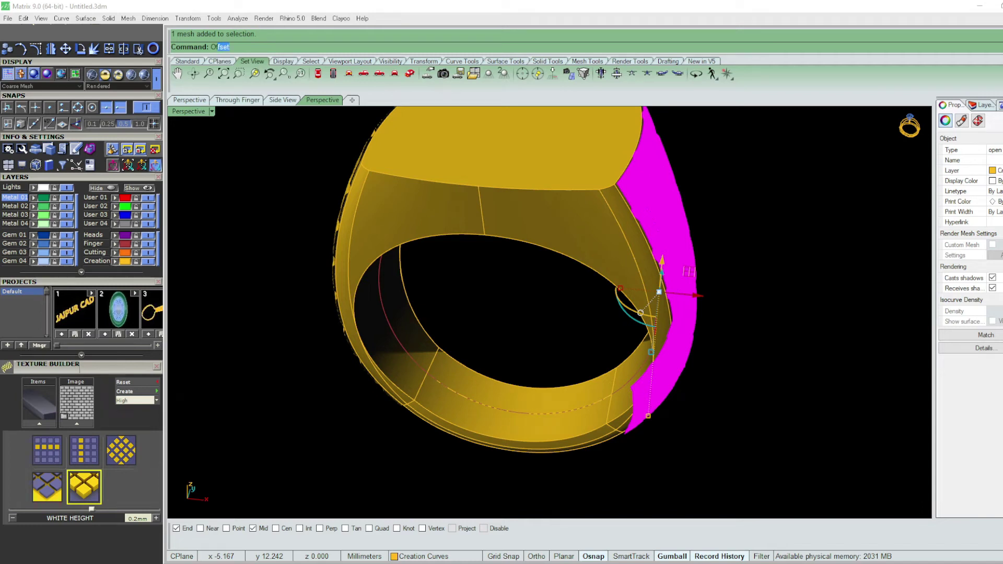
{"action": "key", "text": "Down"}
{"action": "key", "text": "Down"}
{"action": "key", "text": "Return"}
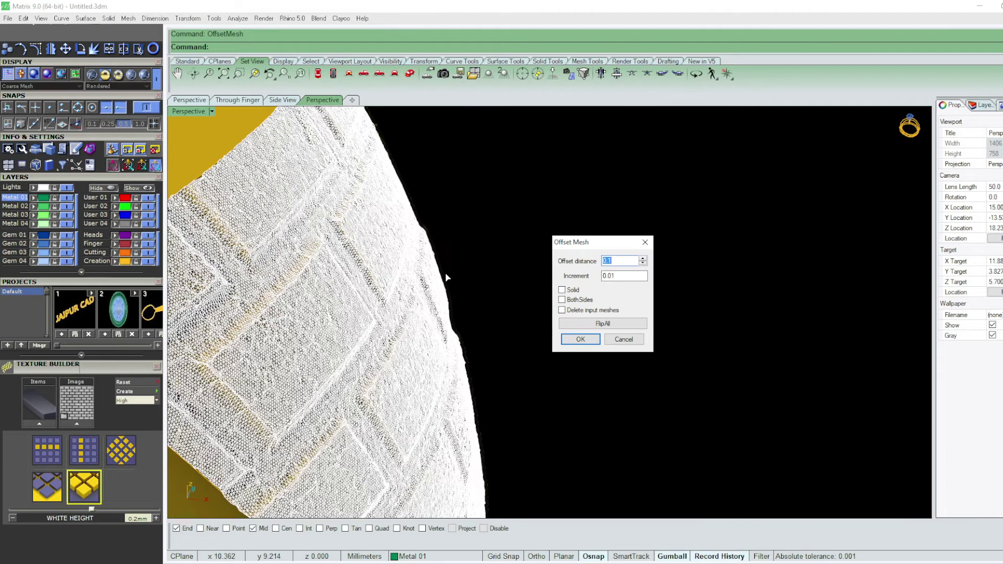
{"action": "scroll", "coordinate": [497, 223], "scroll_direction": "down", "scroll_amount": 2}
{"action": "scroll", "coordinate": [521, 219], "scroll_direction": "up", "scroll_amount": 1}
{"action": "scroll", "coordinate": [347, 290], "scroll_direction": "up", "scroll_amount": 2}
{"action": "scroll", "coordinate": [344, 298], "scroll_direction": "up", "scroll_amount": 3}
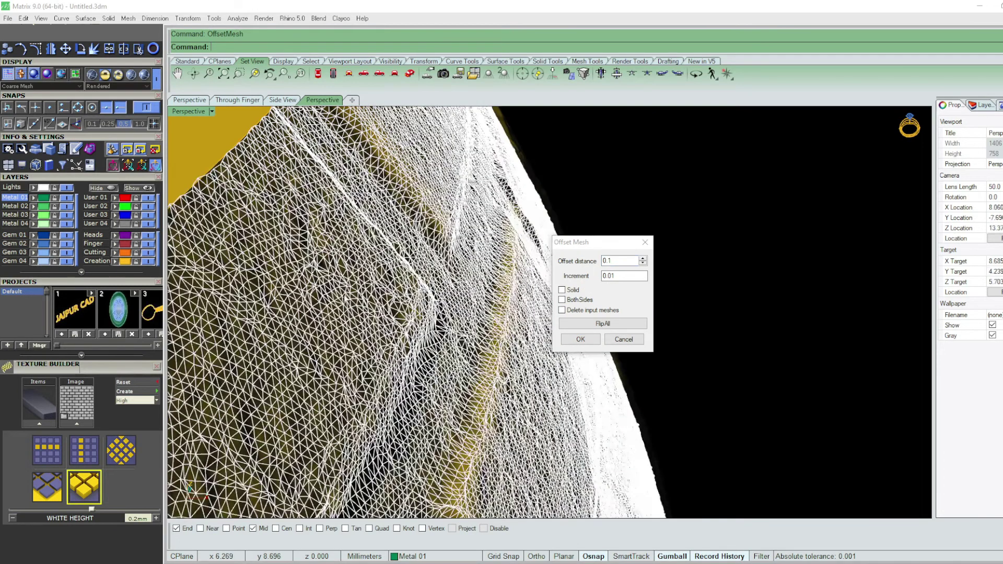
{"action": "scroll", "coordinate": [344, 298], "scroll_direction": "down", "scroll_amount": 5}
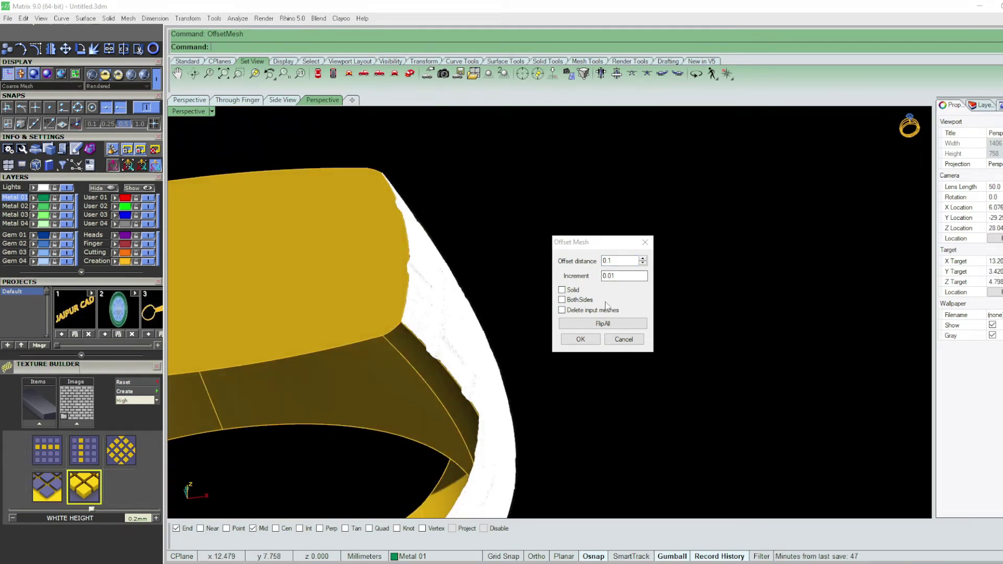
{"action": "scroll", "coordinate": [401, 308], "scroll_direction": "up", "scroll_amount": 2}
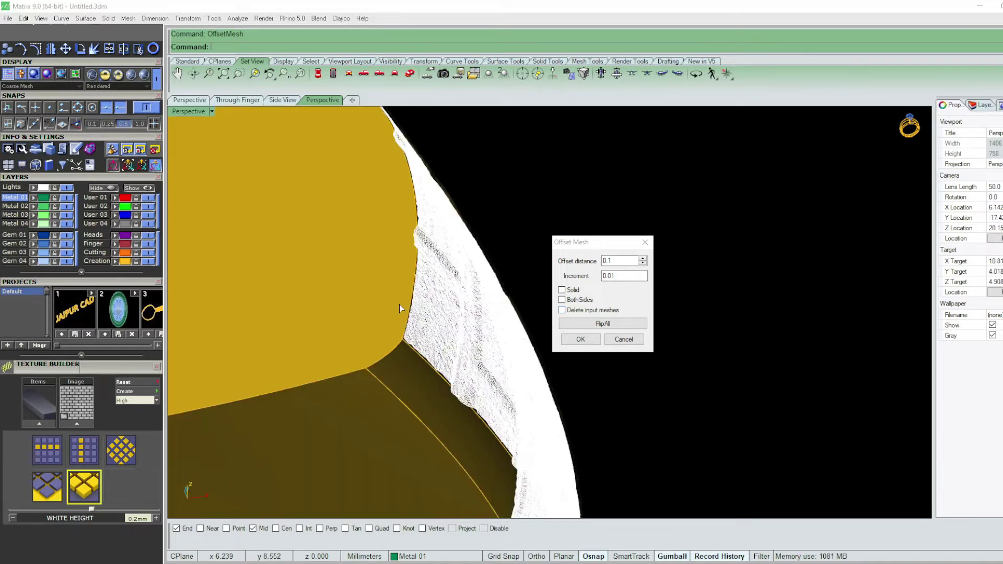
{"action": "scroll", "coordinate": [399, 308], "scroll_direction": "up", "scroll_amount": 2}
{"action": "double_click", "coordinate": [616, 260]}
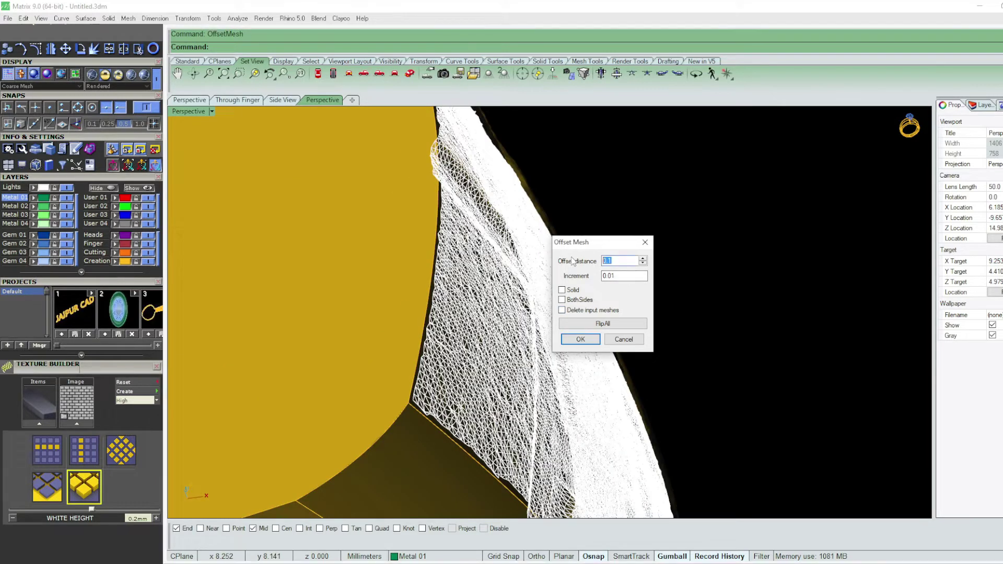
{"action": "type", "text": ".5"}
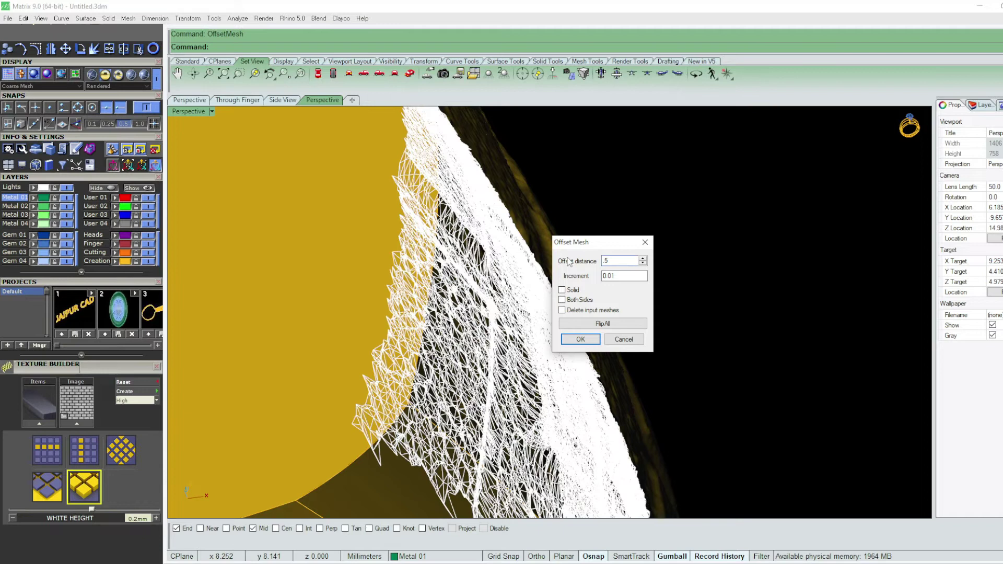
{"action": "left_click", "coordinate": [581, 339]}
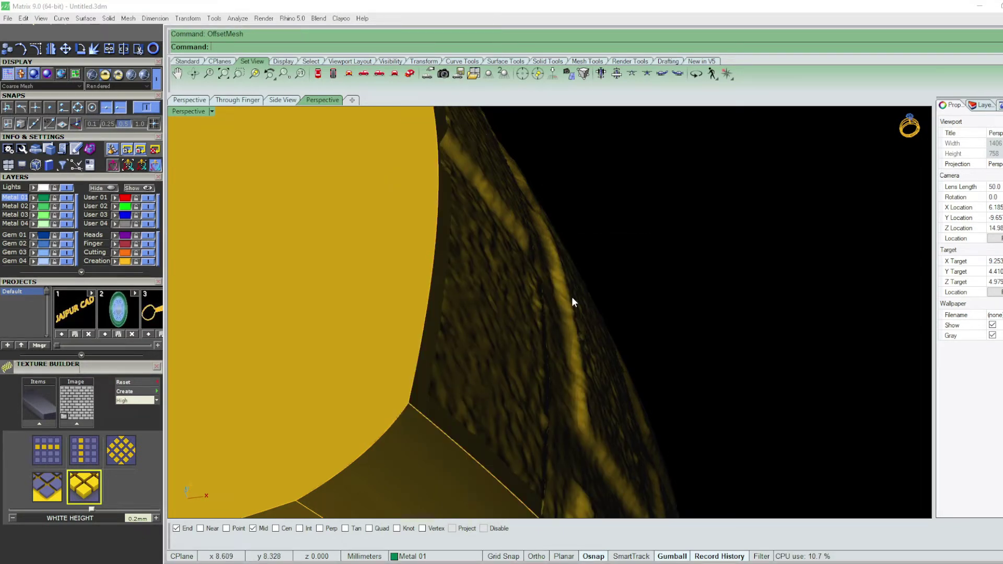
- Select the newly created offset mesh
{"action": "scroll", "coordinate": [581, 299], "scroll_direction": "down", "scroll_amount": 3}
{"action": "scroll", "coordinate": [601, 275], "scroll_direction": "down", "scroll_amount": 3}
{"action": "scroll", "coordinate": [697, 302], "scroll_direction": "down", "scroll_amount": 3}
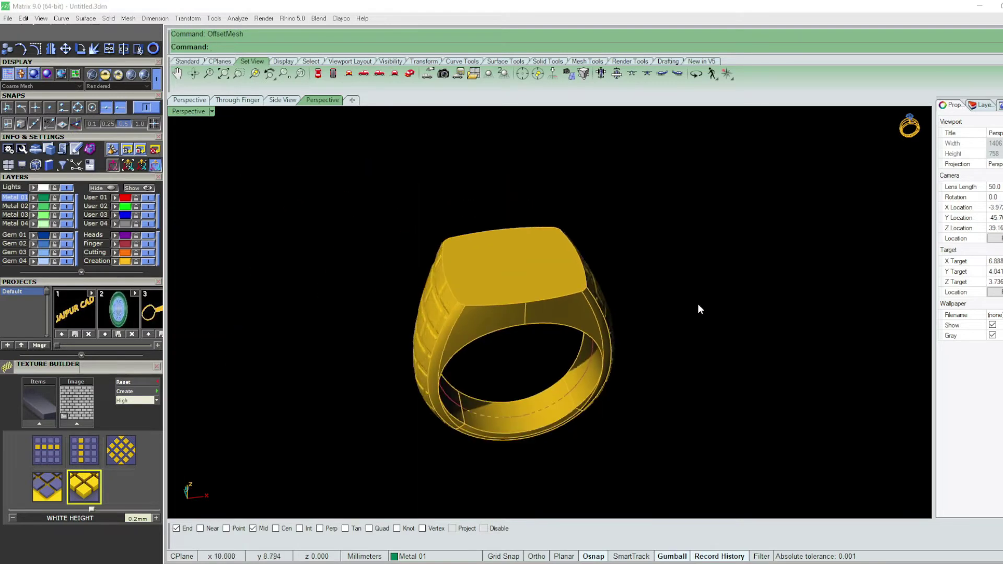
{"action": "scroll", "coordinate": [550, 280], "scroll_direction": "up", "scroll_amount": 5}
{"action": "scroll", "coordinate": [528, 280], "scroll_direction": "up", "scroll_amount": 3}
{"action": "left_click", "coordinate": [528, 281]}
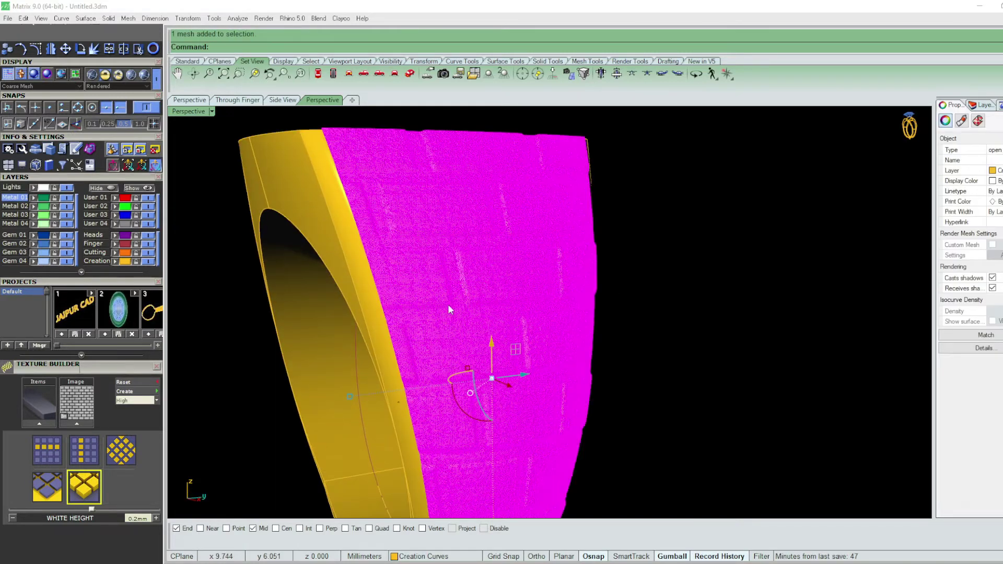
- Orbit to the ring top and select the brick-textured shank mesh
{"action": "scroll", "coordinate": [491, 324], "scroll_direction": "down", "scroll_amount": 5}
{"action": "right_click_drag", "start_coordinate": [537, 346], "coordinate": [666, 331]}
{"action": "scroll", "coordinate": [721, 292], "scroll_direction": "up", "scroll_amount": 5}
{"action": "key", "text": "Escape"}
{"action": "left_click", "coordinate": [651, 291]}
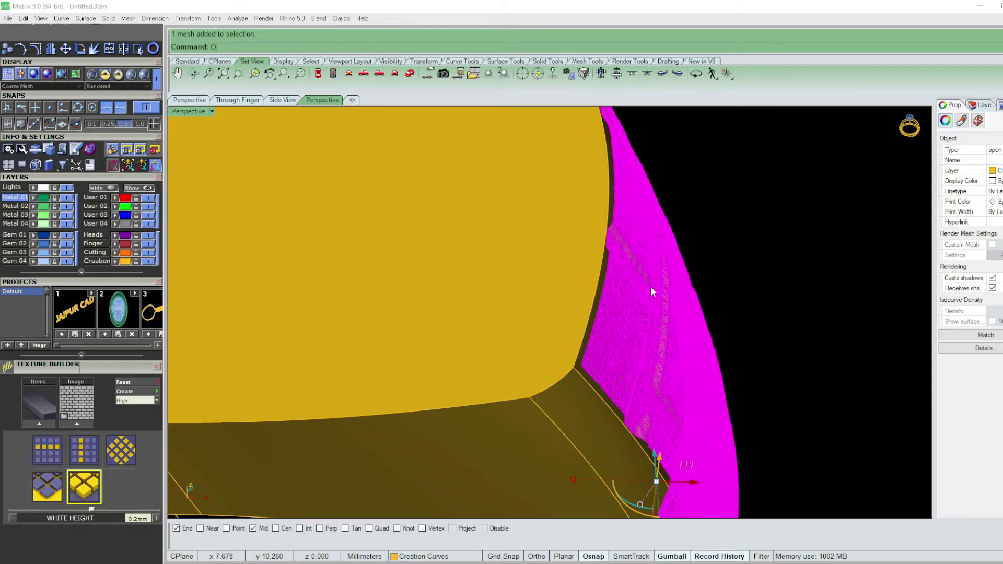
{"action": "key", "text": "BackSpace"}
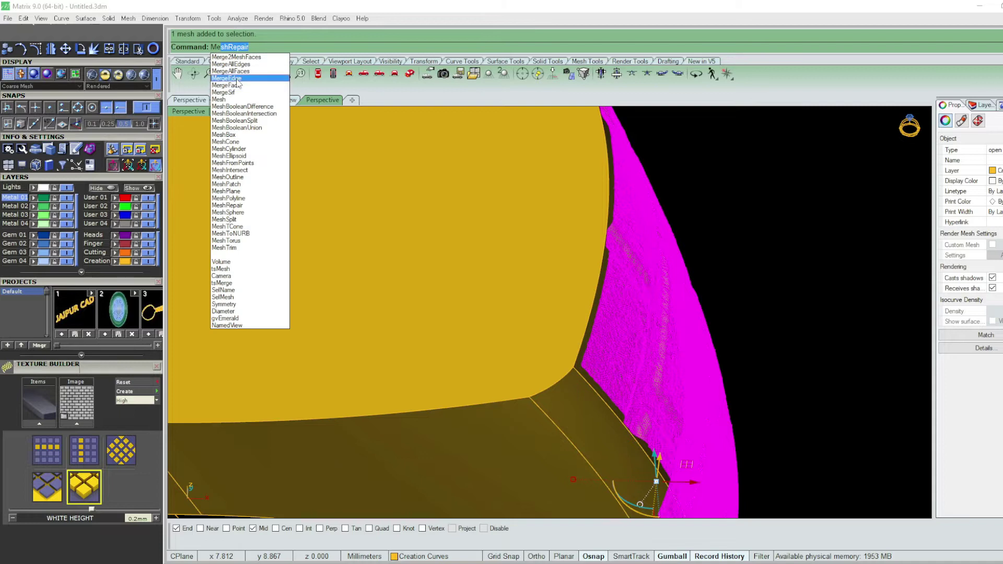
{"action": "key", "text": "Escape"}
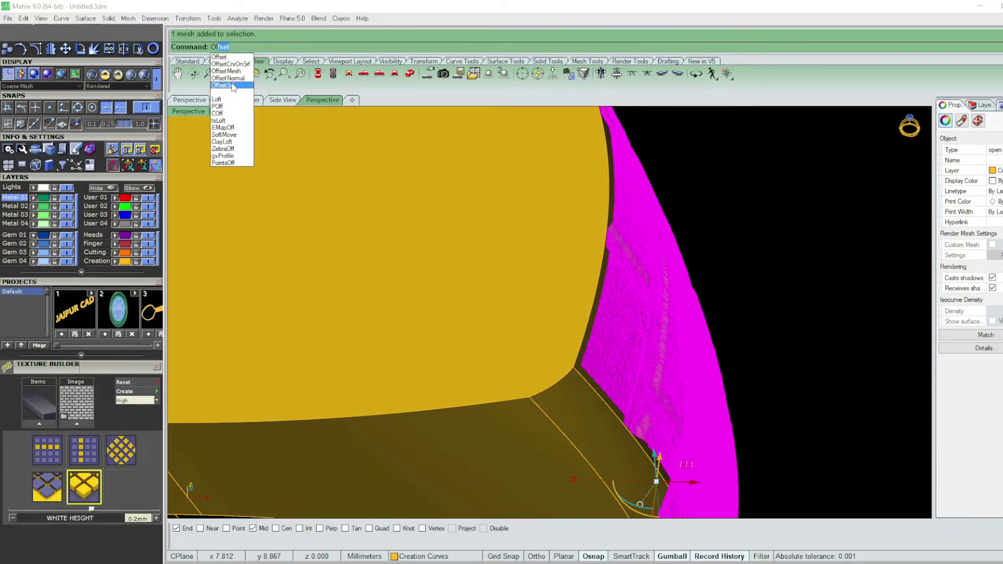
- Apply a solid 0.5 mesh offset to the selected brick mesh
{"action": "left_click", "coordinate": [236, 71]}
{"action": "key", "text": "BackSpace"}
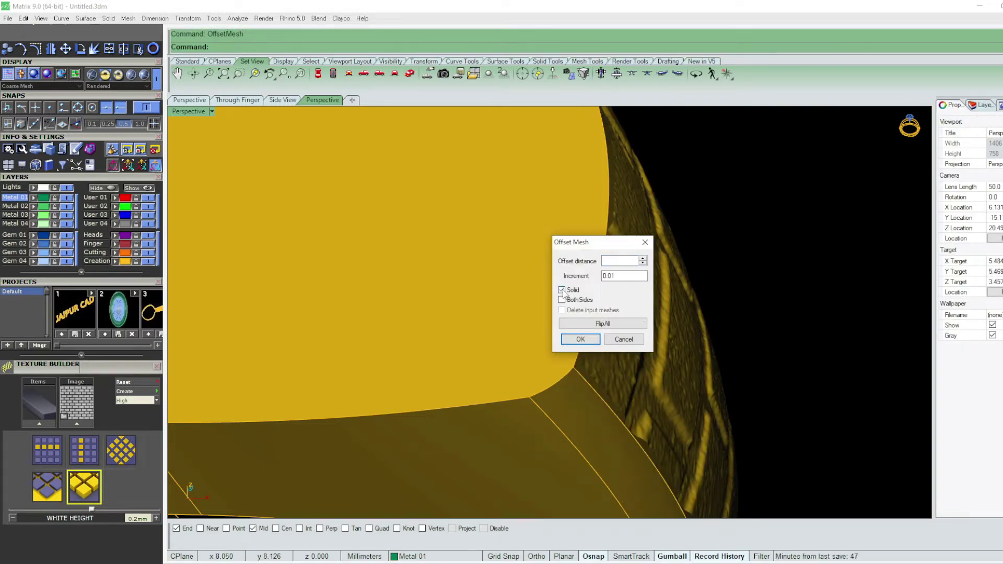
{"action": "left_click", "coordinate": [580, 339]}
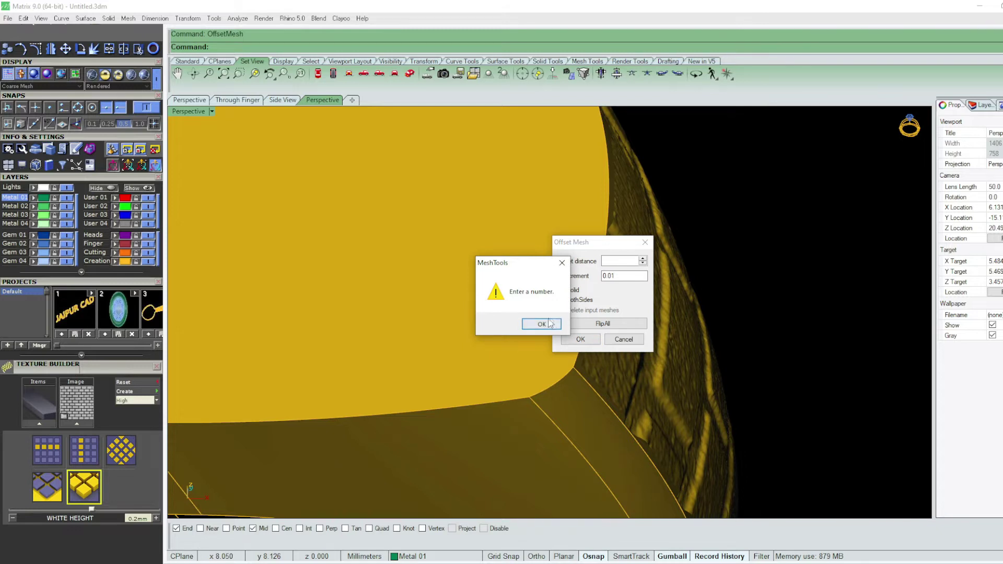
{"action": "left_click", "coordinate": [541, 324]}
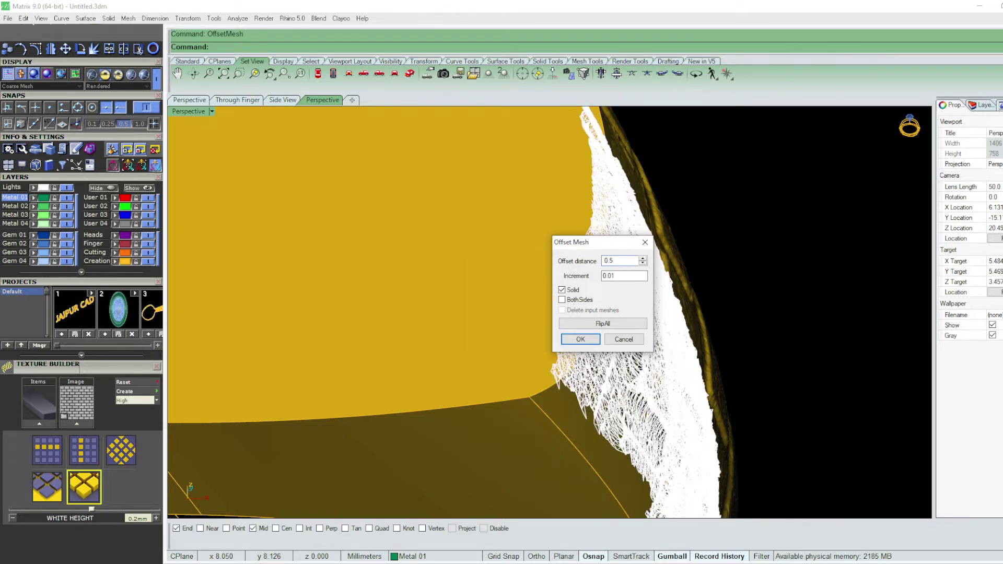
{"action": "left_click", "coordinate": [581, 339]}
- Inspect the thickened brick side by orbiting and checking the Front and Perspective views
{"action": "scroll", "coordinate": [650, 324], "scroll_direction": "down", "scroll_amount": 3}
{"action": "scroll", "coordinate": [721, 332], "scroll_direction": "down", "scroll_amount": 3}
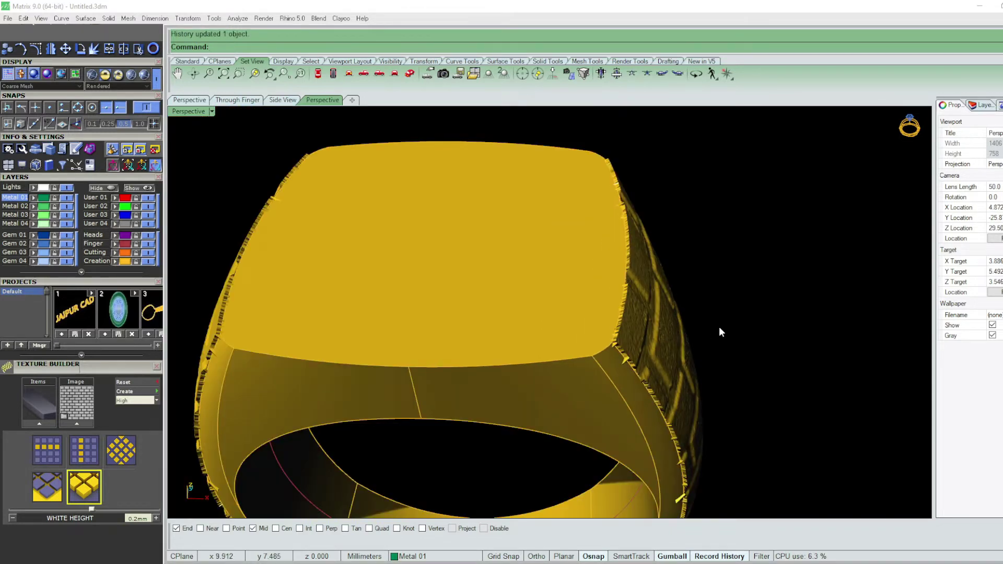
{"action": "right_click_drag", "start_coordinate": [721, 332], "coordinate": [632, 291]}
{"action": "scroll", "coordinate": [448, 295], "scroll_direction": "up", "scroll_amount": 4}
{"action": "right_click_drag", "start_coordinate": [447, 295], "coordinate": [642, 223]}
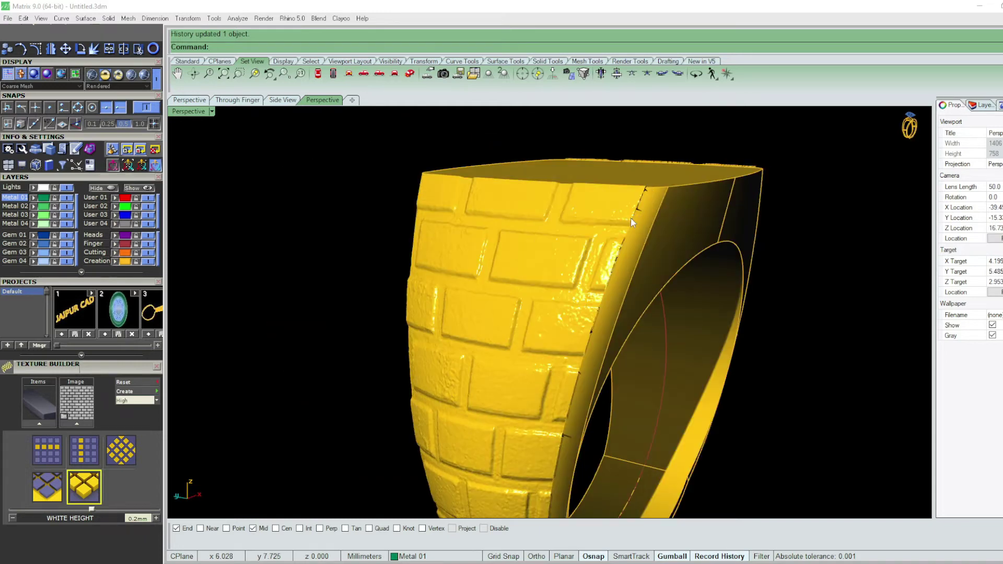
{"action": "key", "text": "ctrl+F2"}
{"action": "scroll", "coordinate": [616, 212], "scroll_direction": "up", "scroll_amount": 5}
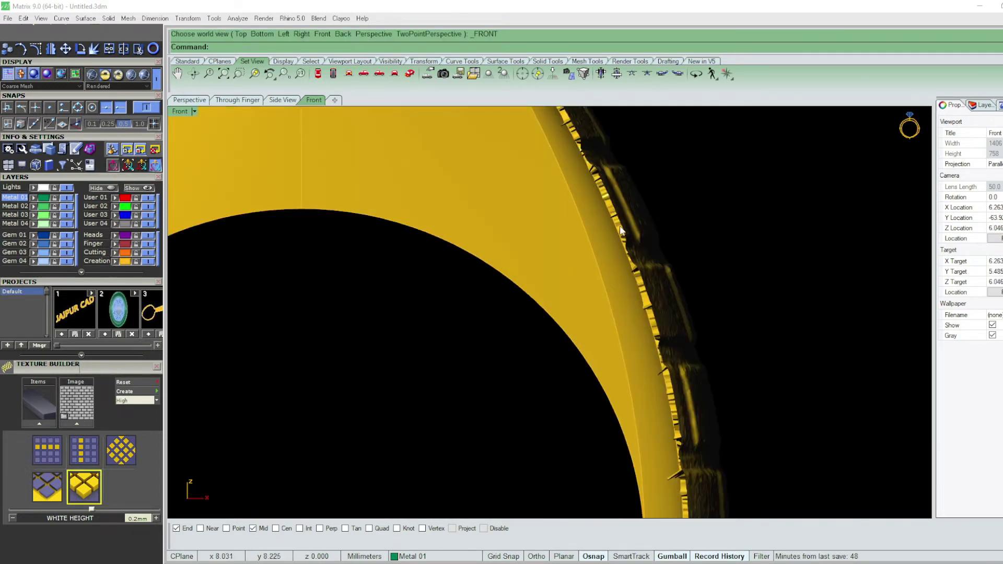
{"action": "key", "text": "ctrl+F4"}
{"action": "scroll", "coordinate": [519, 319], "scroll_direction": "up", "scroll_amount": 5}
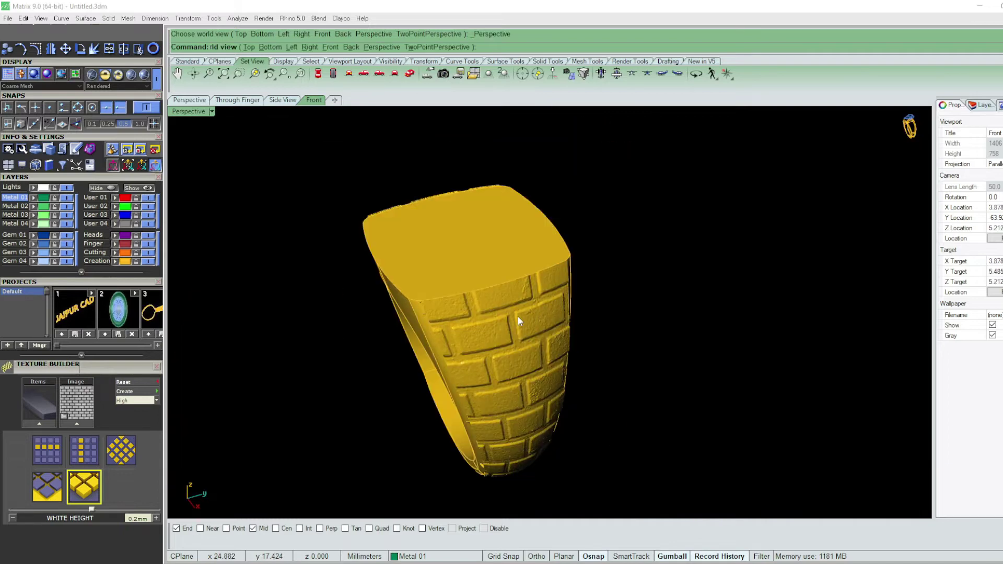
- Select the brick side mesh and apply a first Smooth pass
{"action": "scroll", "coordinate": [518, 318], "scroll_direction": "up", "scroll_amount": 3}
{"action": "left_click", "coordinate": [517, 315]}
{"action": "type", "text": "SM"}
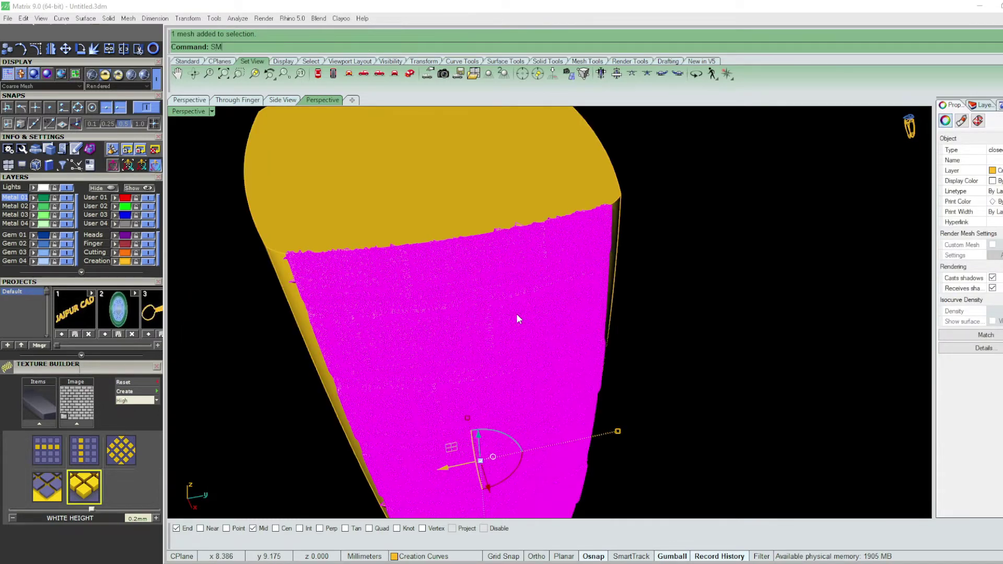
{"action": "type", "text": "ooth"}
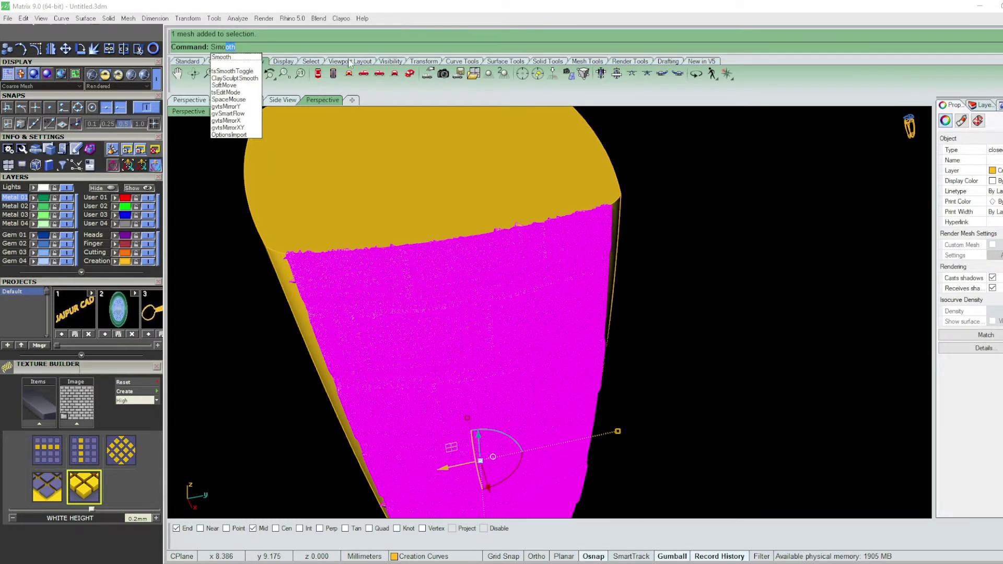
{"action": "left_click", "coordinate": [233, 57]}
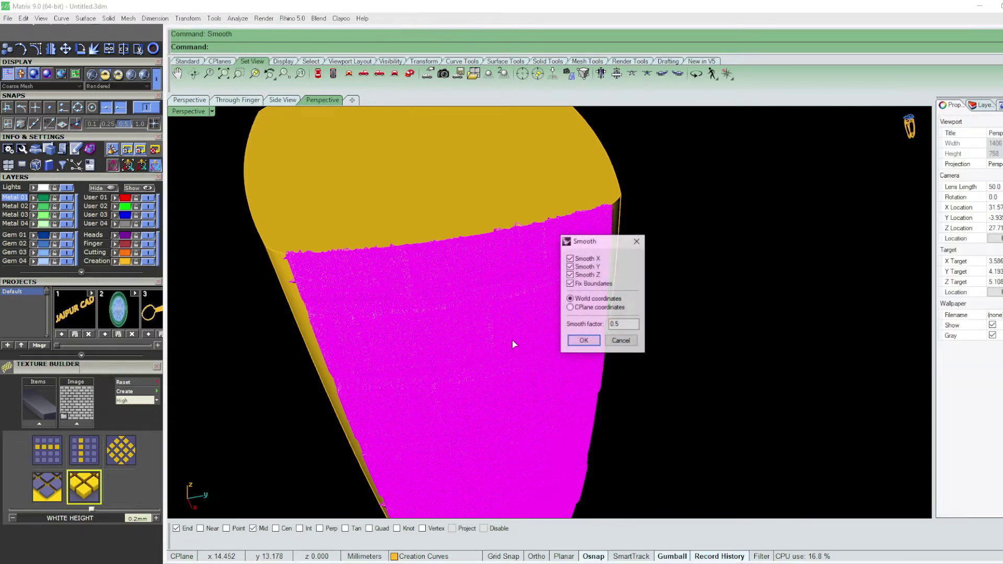
{"action": "left_click", "coordinate": [582, 340]}
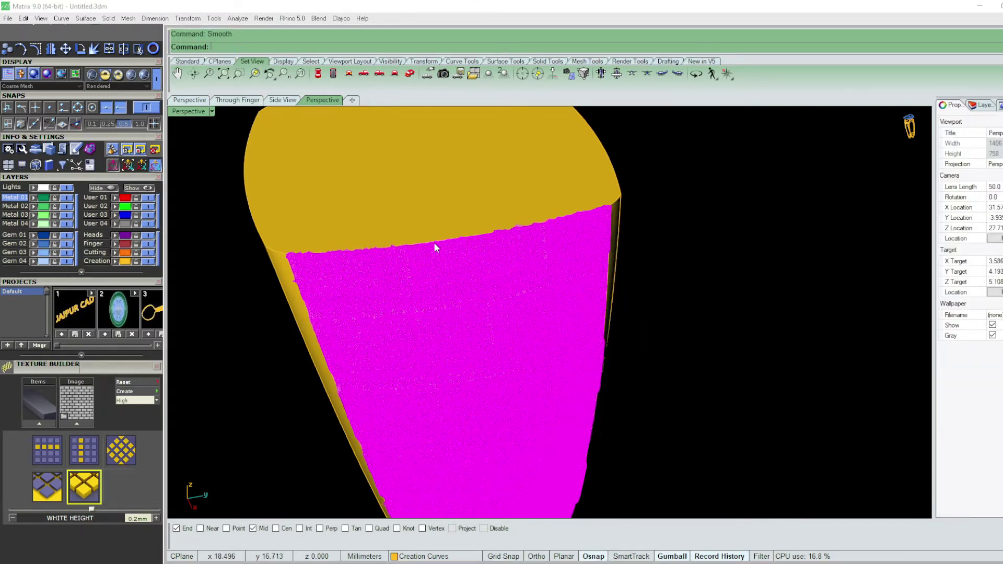
{"action": "right_click_drag", "start_coordinate": [497, 256], "coordinate": [497, 320]}
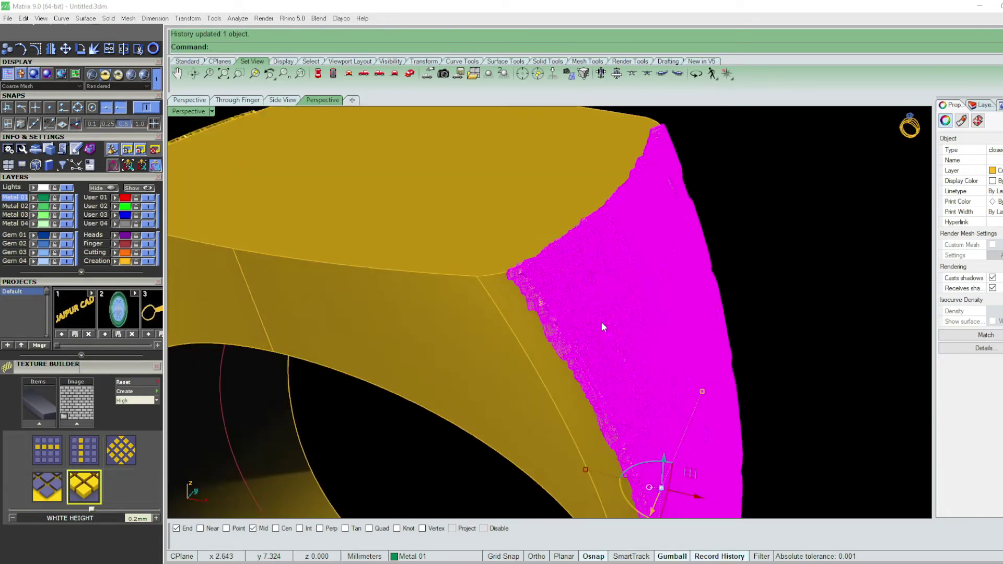
{"action": "scroll", "coordinate": [538, 297], "scroll_direction": "up", "scroll_amount": 5}
- Repeat Smooth on the brick mesh for several more passes
{"action": "key", "text": "Return"}
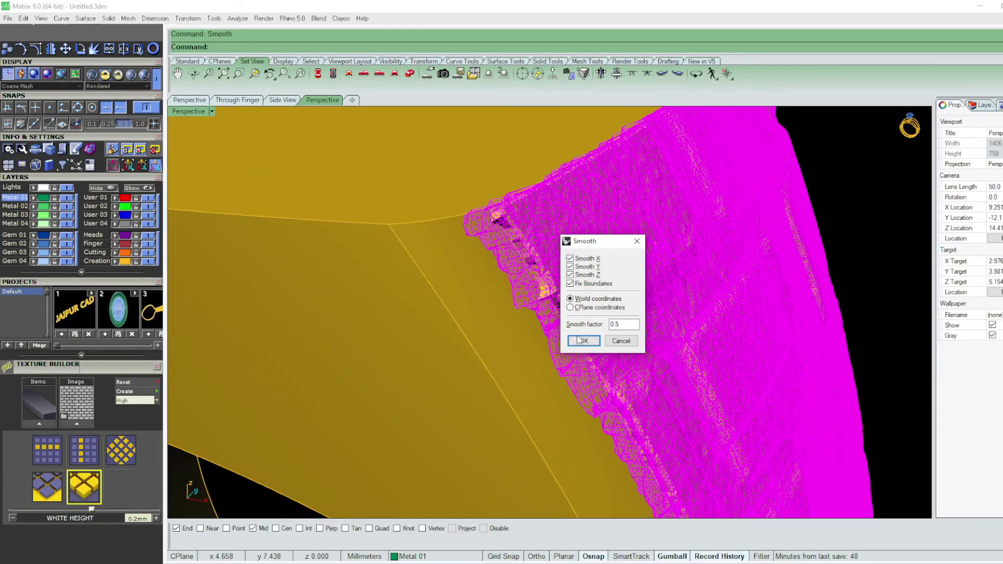
{"action": "left_click", "coordinate": [578, 341]}
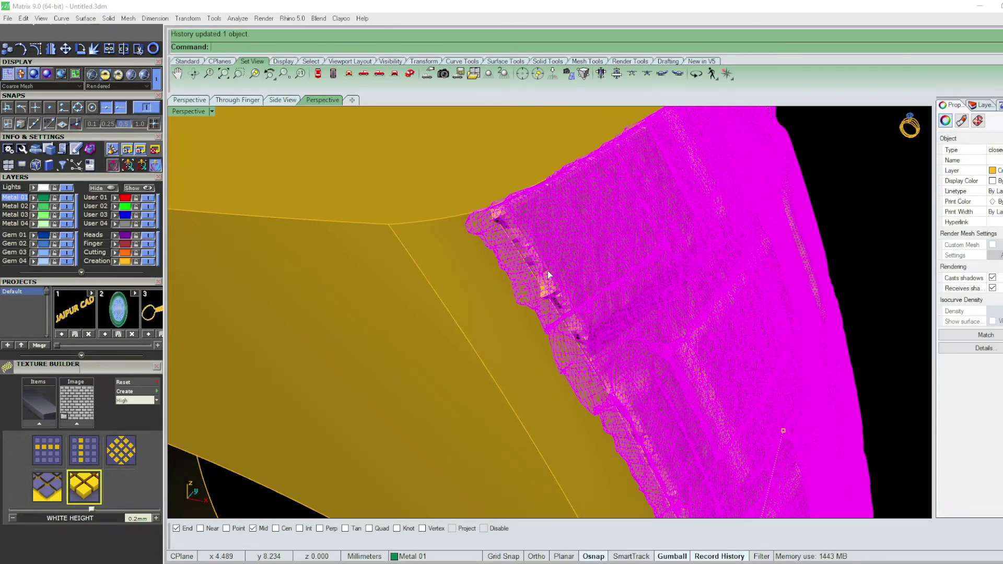
{"action": "key", "text": "Return"}
{"action": "left_click", "coordinate": [579, 341]}
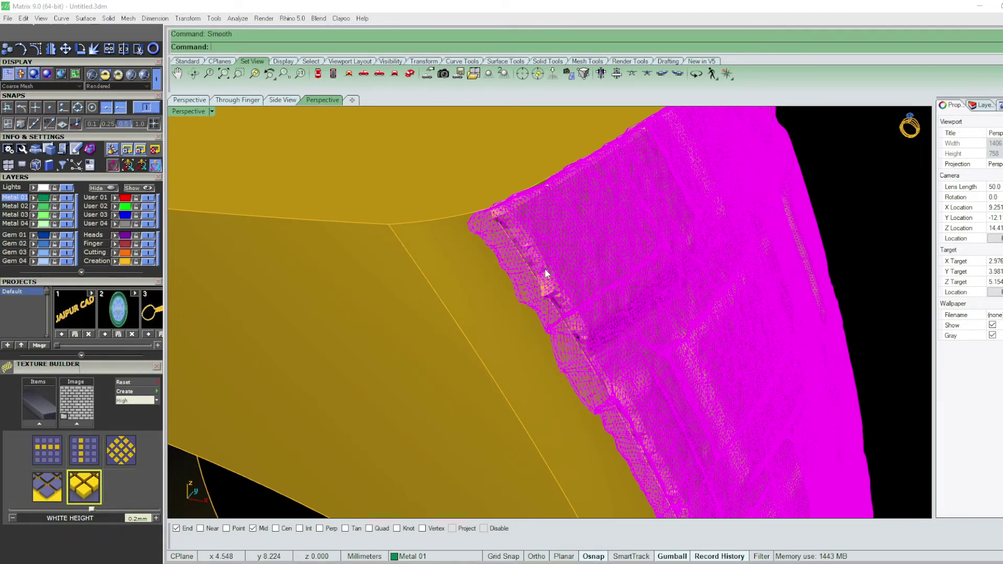
{"action": "key", "text": "Return"}
{"action": "left_click", "coordinate": [544, 277]}
{"action": "key", "text": "Return"}
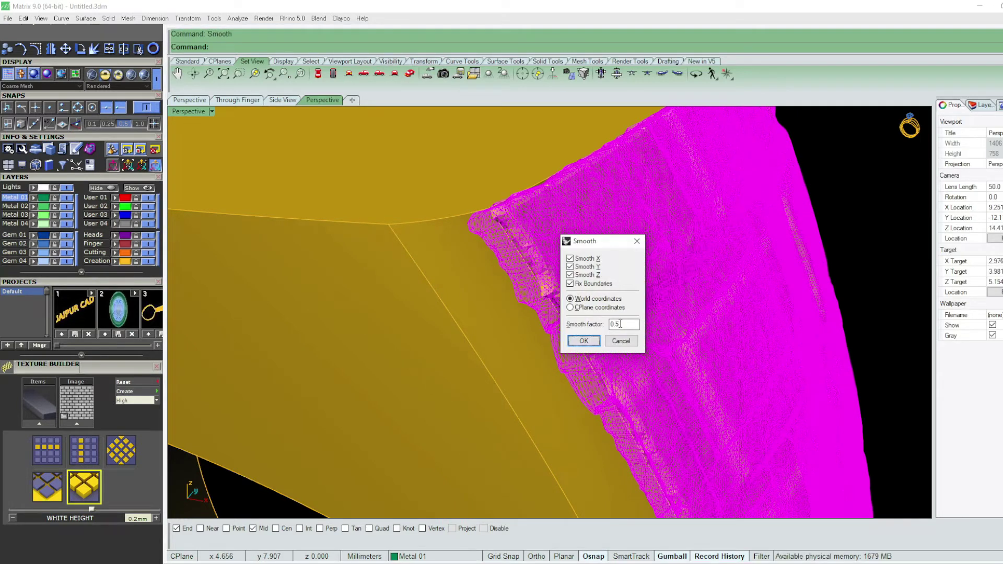
{"action": "left_click", "coordinate": [583, 341]}
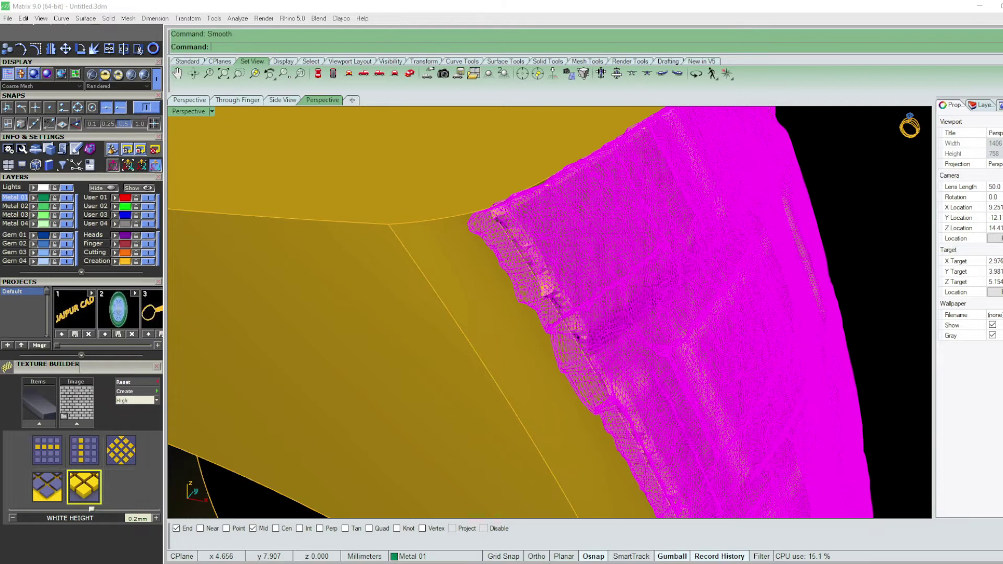
- Run a final Smooth pass at factor 1.5 and review the softened brick side
{"action": "key", "text": "Return"}
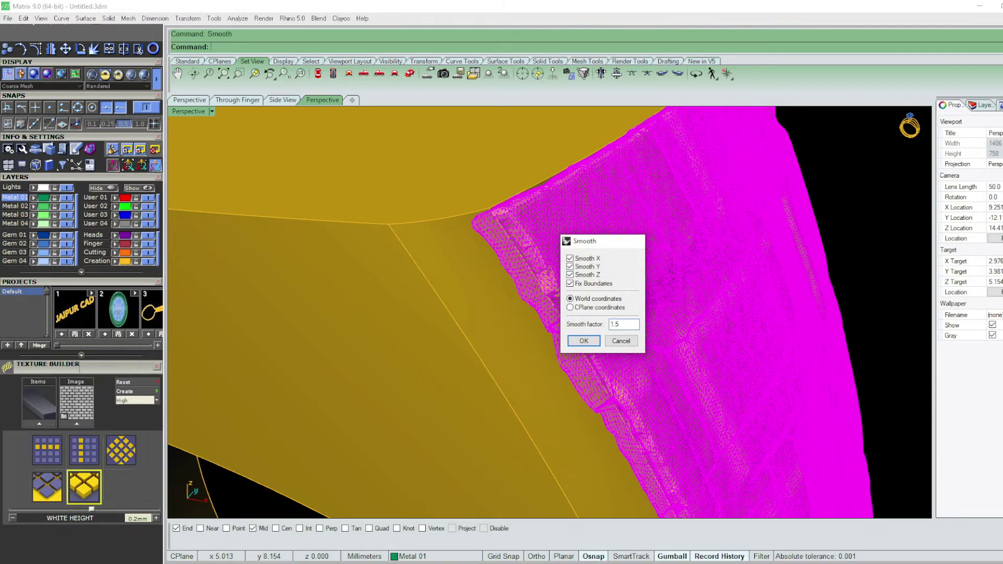
{"action": "key", "text": "Return"}
{"action": "scroll", "coordinate": [567, 224], "scroll_direction": "down", "scroll_amount": 10}
{"action": "left_click", "coordinate": [763, 275]}
{"action": "mouse_move", "coordinate": [763, 275]}
{"action": "right_mouse_down"}
{"action": "mouse_move", "coordinate": [638, 244]}
{"action": "mouse_move", "coordinate": [516, 348]}
{"action": "right_mouse_up"}
{"action": "scroll", "coordinate": [615, 238], "scroll_direction": "up", "scroll_amount": 8}
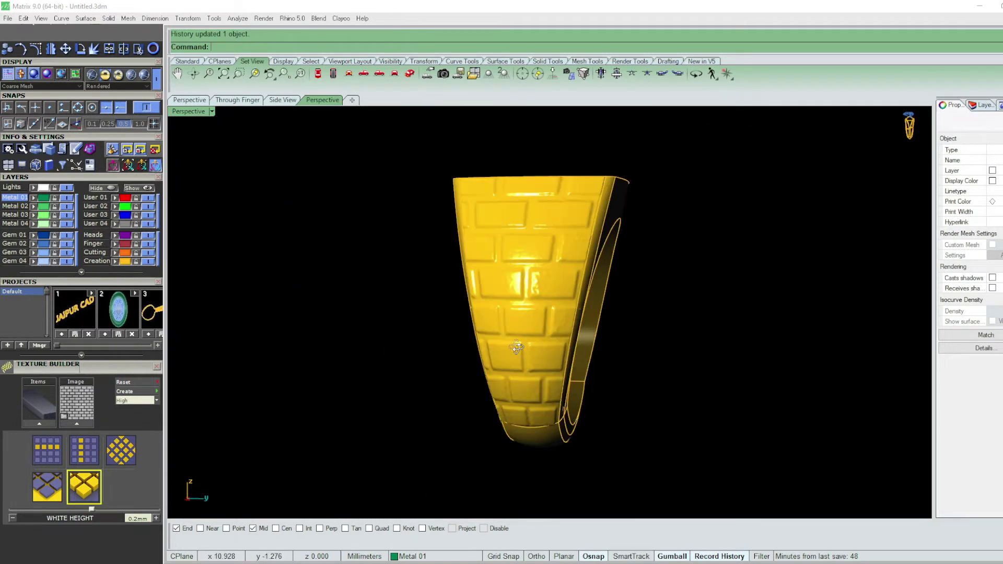
- Delete the finger-size curve from inside the ring
{"action": "right_click_drag", "start_coordinate": [508, 253], "coordinate": [624, 231]}
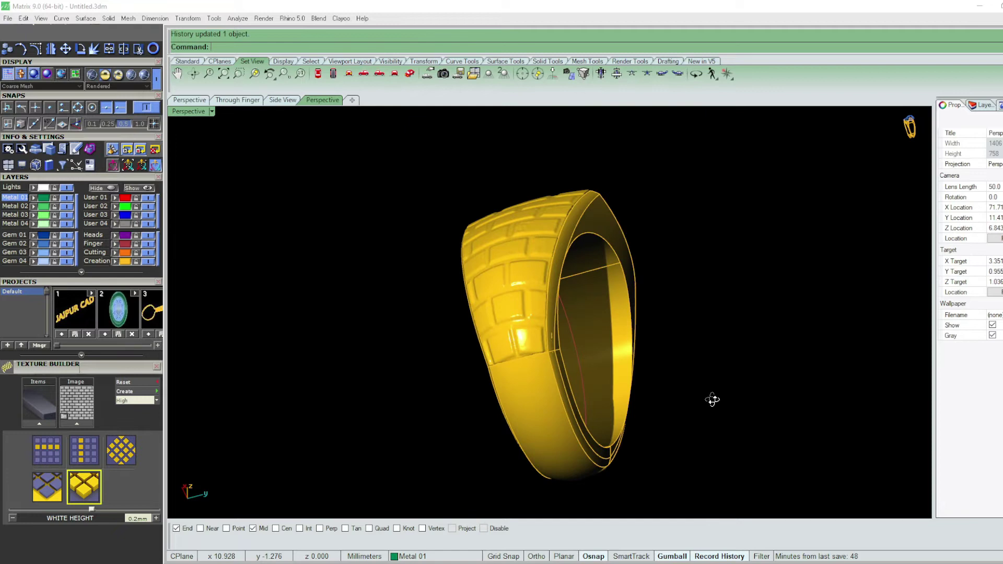
{"action": "mouse_move", "coordinate": [711, 400]}
{"action": "right_mouse_down"}
{"action": "mouse_move", "coordinate": [761, 293]}
{"action": "mouse_move", "coordinate": [635, 276]}
{"action": "mouse_move", "coordinate": [703, 217]}
{"action": "right_mouse_up"}
{"action": "left_click", "coordinate": [647, 287]}
{"action": "key", "text": "Delete"}
- Preview the ring in wire render display and inspect the textured shank
{"action": "key", "text": "ctrl+alt+w"}
{"action": "mouse_move", "coordinate": [816, 272]}
{"action": "right_mouse_down"}
{"action": "mouse_move", "coordinate": [567, 142]}
{"action": "mouse_move", "coordinate": [618, 131]}
{"action": "right_mouse_up"}
{"action": "mouse_move", "coordinate": [680, 142]}
{"action": "right_mouse_down"}
{"action": "mouse_move", "coordinate": [766, 204]}
{"action": "mouse_move", "coordinate": [633, 293]}
{"action": "mouse_move", "coordinate": [667, 336]}
{"action": "mouse_move", "coordinate": [588, 346]}
{"action": "mouse_move", "coordinate": [604, 365]}
{"action": "mouse_move", "coordinate": [429, 325]}
{"action": "mouse_move", "coordinate": [396, 307]}
{"action": "mouse_move", "coordinate": [273, 341]}
{"action": "right_mouse_up"}
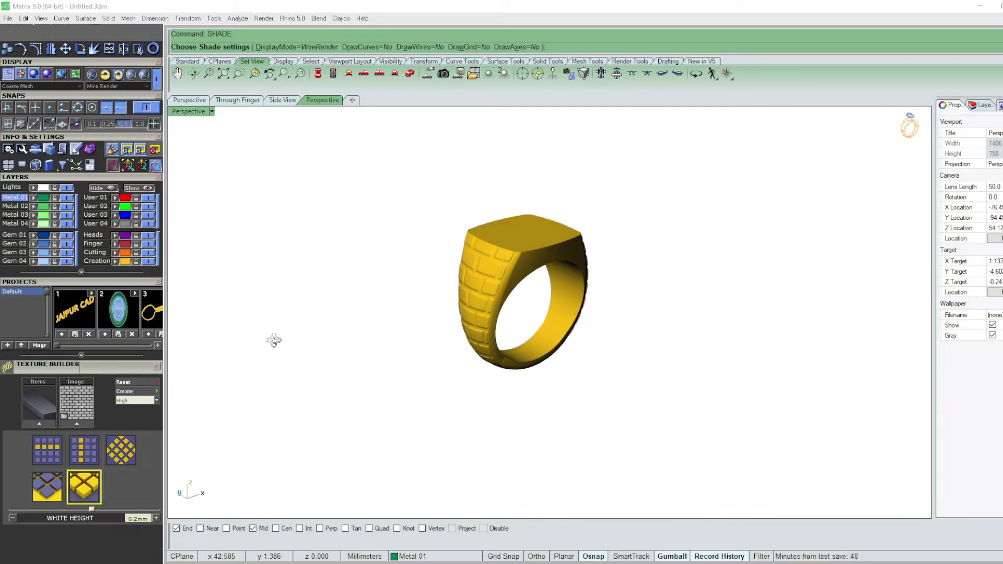
{"action": "left_click_drag", "start_coordinate": [671, 448], "coordinate": [340, 156]}
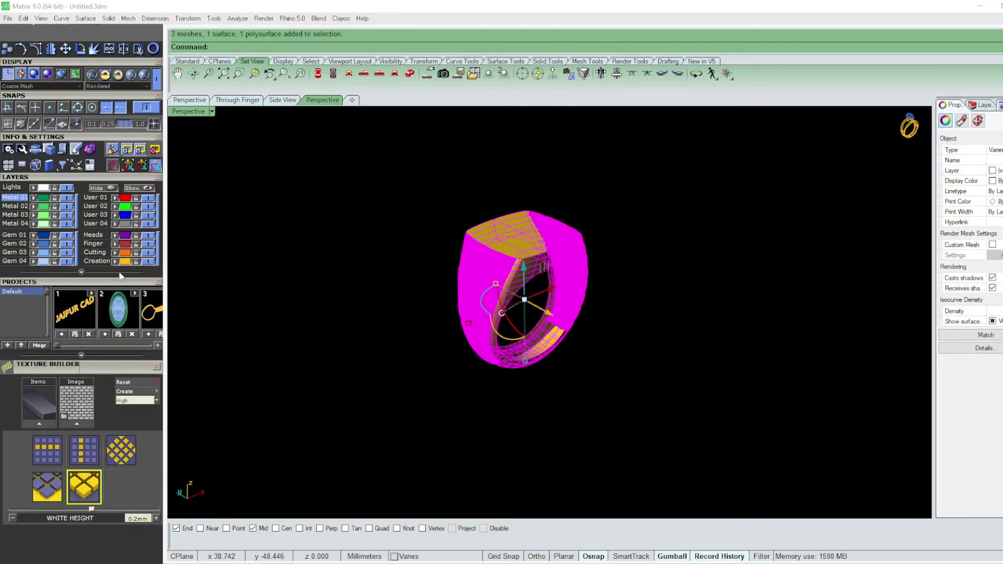
{"action": "left_click", "coordinate": [230, 202]}
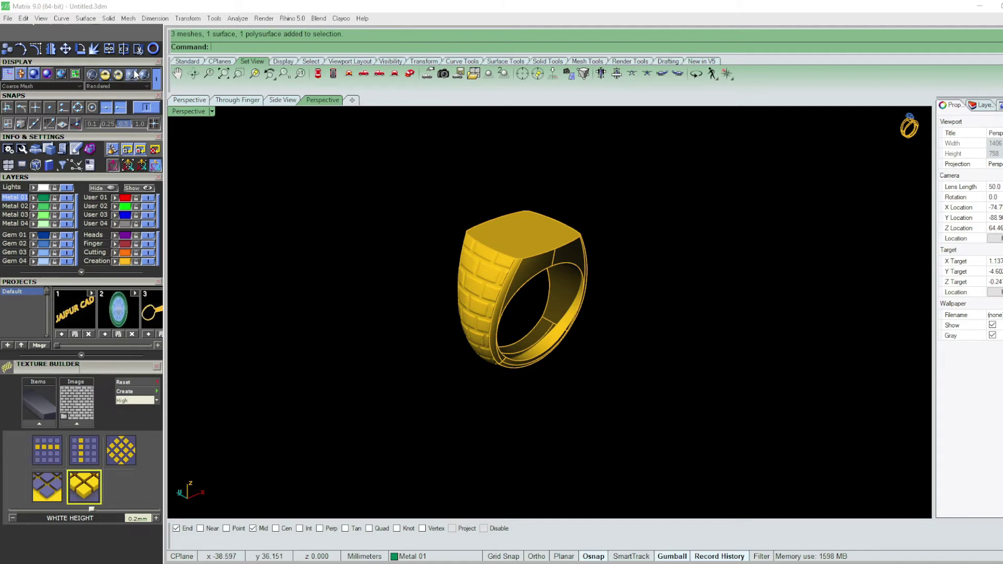
{"action": "scroll", "coordinate": [138, 79], "scroll_direction": "up", "scroll_amount": 3}
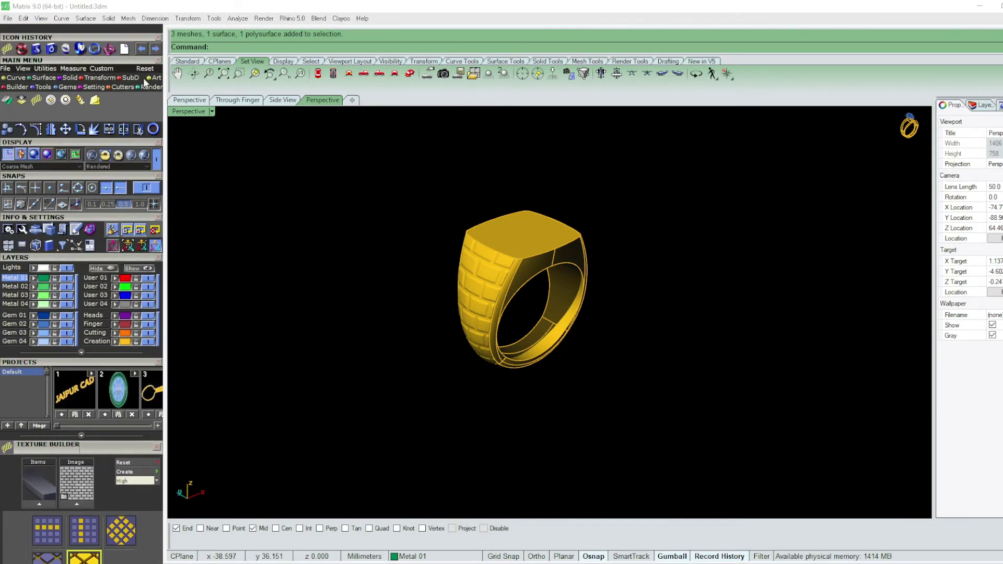
- Open the render materials panel and select the whole ring
{"action": "left_click", "coordinate": [150, 87]}
{"action": "left_click", "coordinate": [6, 100]}
{"action": "left_click_drag", "start_coordinate": [593, 110], "coordinate": [302, 458]}
{"action": "right_click_drag", "start_coordinate": [548, 291], "coordinate": [562, 306]}
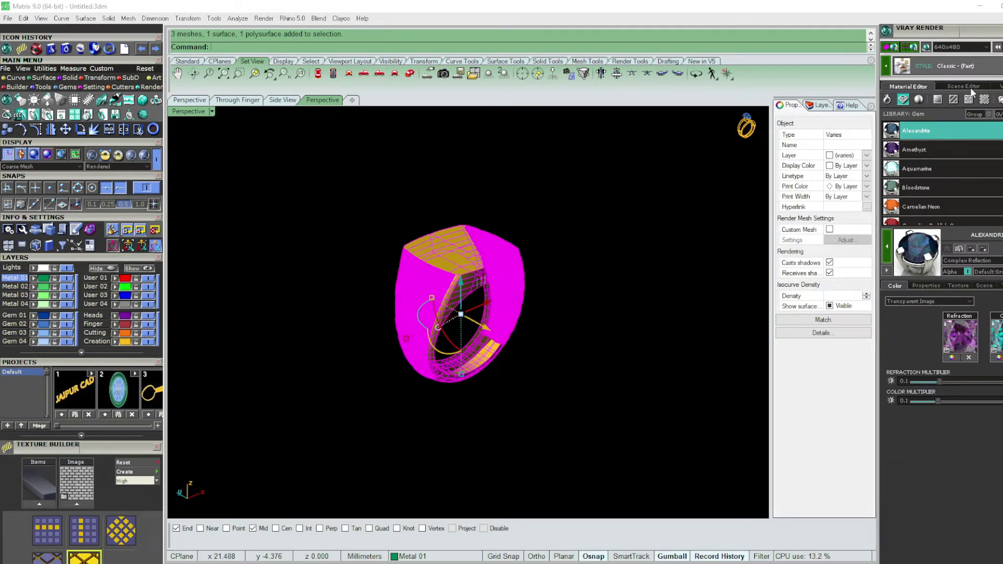
{"action": "left_click", "coordinate": [887, 101]}
- Assign Yellow Gold from the Metal library and preview the rendered ring
{"action": "mouse_move", "coordinate": [493, 306]}
{"action": "right_mouse_down"}
{"action": "mouse_move", "coordinate": [616, 257]}
{"action": "mouse_move", "coordinate": [503, 174]}
{"action": "mouse_move", "coordinate": [565, 180]}
{"action": "mouse_move", "coordinate": [567, 190]}
{"action": "right_mouse_up"}
{"action": "left_click", "coordinate": [615, 257]}
{"action": "key", "text": "F6"}
{"action": "mouse_move", "coordinate": [595, 298]}
{"action": "right_mouse_down"}
{"action": "mouse_move", "coordinate": [497, 397]}
{"action": "mouse_move", "coordinate": [465, 401]}
{"action": "mouse_move", "coordinate": [531, 387]}
{"action": "mouse_move", "coordinate": [428, 376]}
{"action": "mouse_move", "coordinate": [360, 231]}
{"action": "mouse_move", "coordinate": [382, 189]}
{"action": "right_mouse_up"}
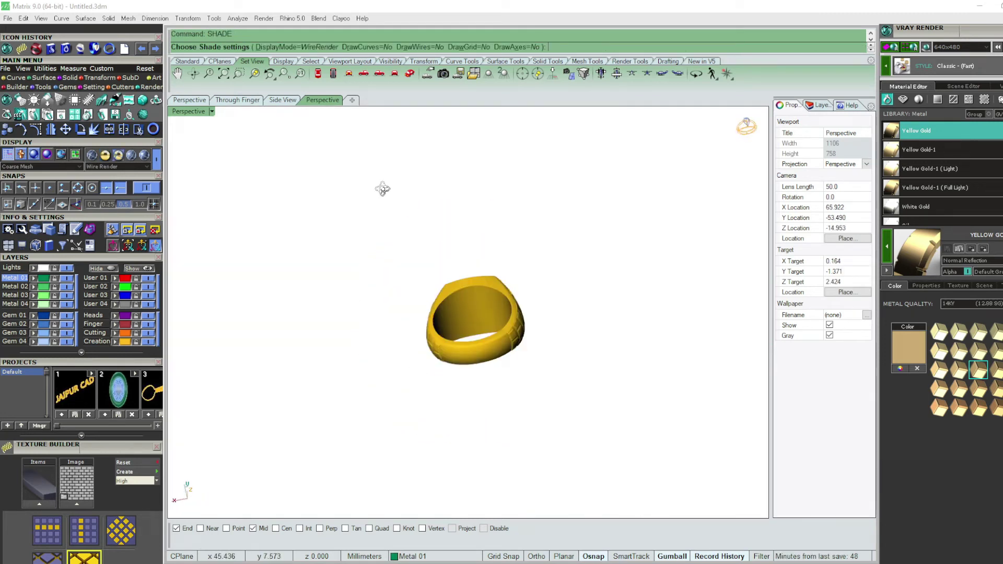
{"action": "mouse_move", "coordinate": [533, 187]}
{"action": "right_mouse_down"}
{"action": "mouse_move", "coordinate": [539, 319]}
{"action": "mouse_move", "coordinate": [506, 265]}
{"action": "right_mouse_up"}
{"action": "scroll", "coordinate": [540, 319], "scroll_direction": "up", "scroll_amount": 5}
{"action": "key", "text": "Escape"}
{"action": "right_click_drag", "start_coordinate": [491, 321], "coordinate": [493, 308]}
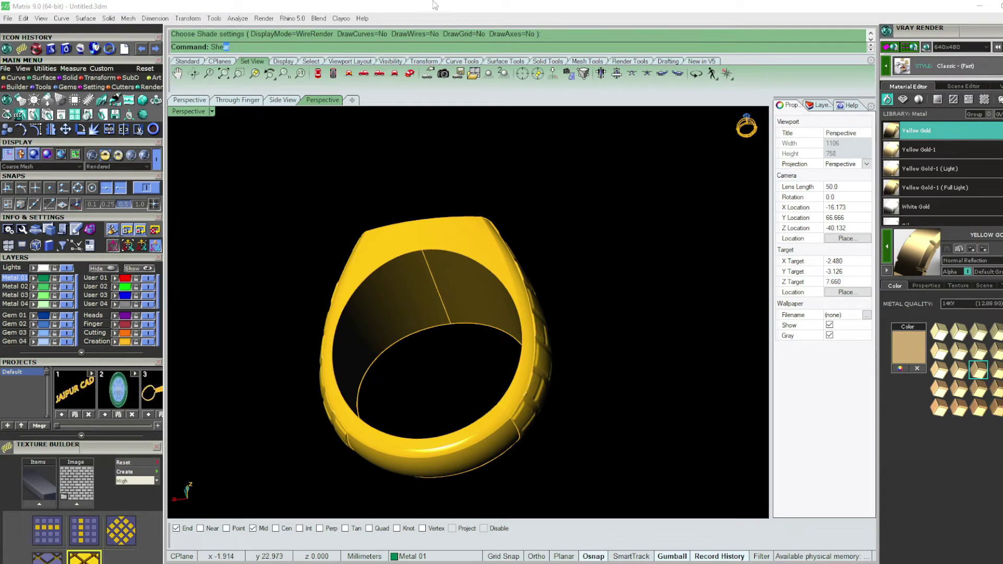
- Shell the ring at 0.8 thickness by removing its inner faces, accepting the not-solid warning
{"action": "type", "text": "ll"}
{"action": "key", "text": "Return"}
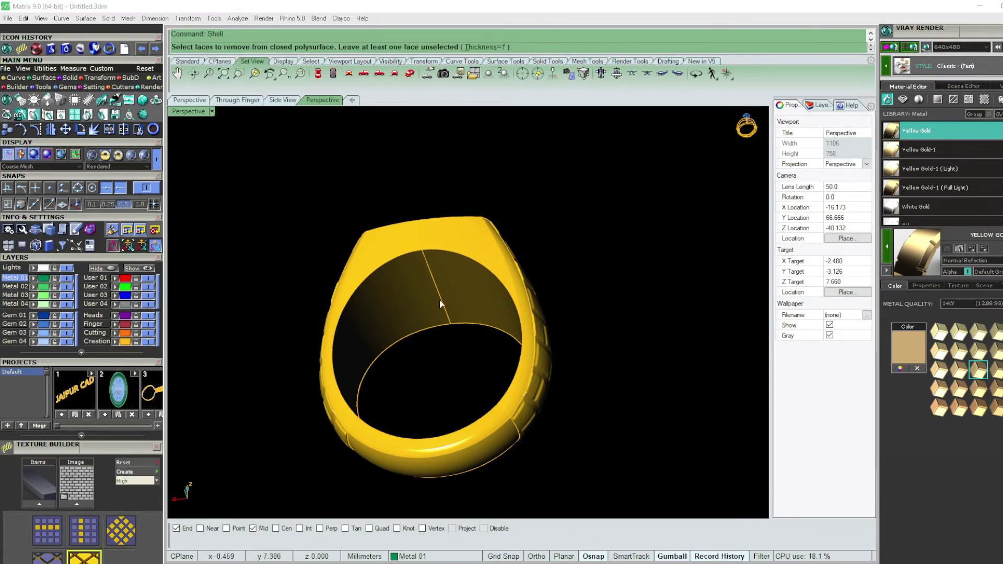
{"action": "key", "text": "Return"}
{"action": "left_click", "coordinate": [400, 303]}
{"action": "left_click", "coordinate": [489, 404]}
{"action": "mouse_move", "coordinate": [489, 404]}
{"action": "right_mouse_down"}
{"action": "mouse_move", "coordinate": [508, 453]}
{"action": "mouse_move", "coordinate": [468, 396]}
{"action": "right_mouse_up"}
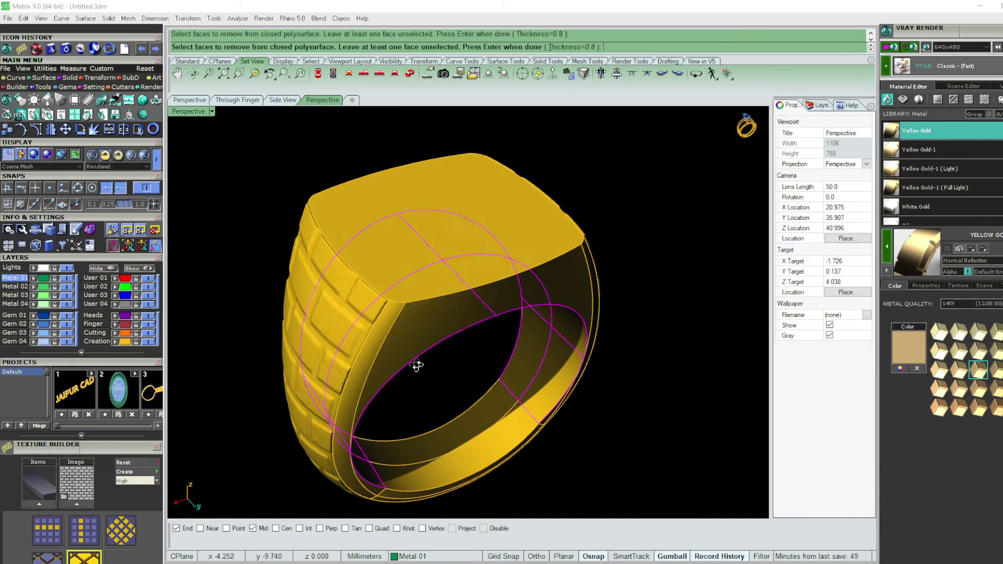
{"action": "right_click_drag", "start_coordinate": [416, 365], "coordinate": [416, 369]}
{"action": "key", "text": "Return"}
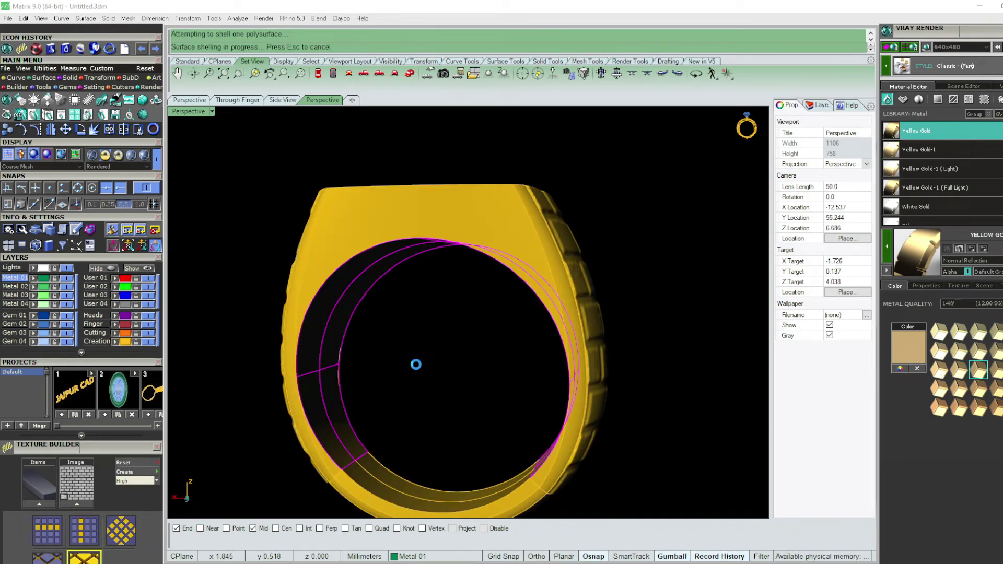
{"action": "key", "text": "Return"}
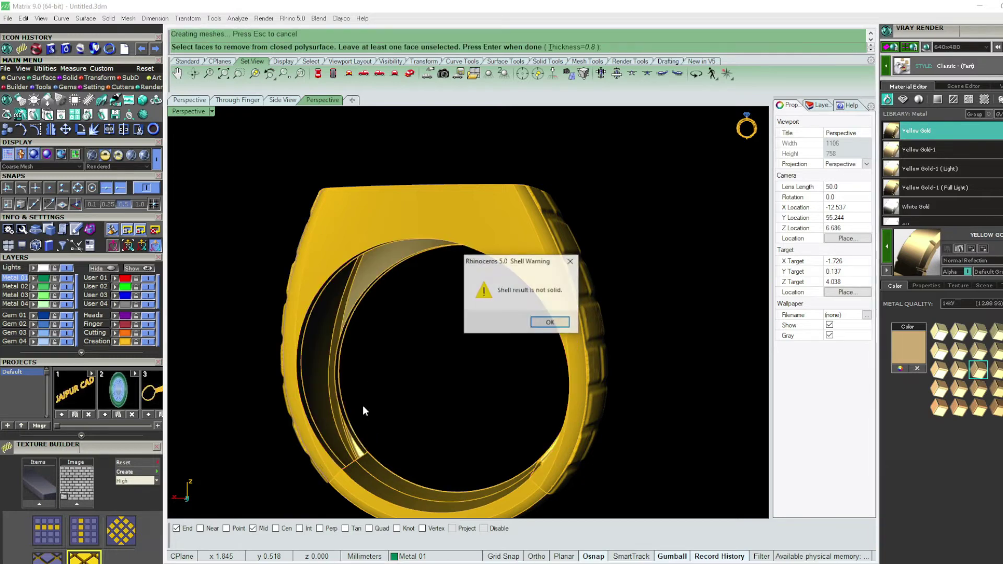
{"action": "left_click", "coordinate": [550, 324]}
{"action": "mouse_move", "coordinate": [428, 342]}
{"action": "right_mouse_down"}
{"action": "mouse_move", "coordinate": [459, 280]}
{"action": "mouse_move", "coordinate": [499, 266]}
{"action": "mouse_move", "coordinate": [458, 403]}
{"action": "mouse_move", "coordinate": [580, 291]}
{"action": "right_mouse_up"}
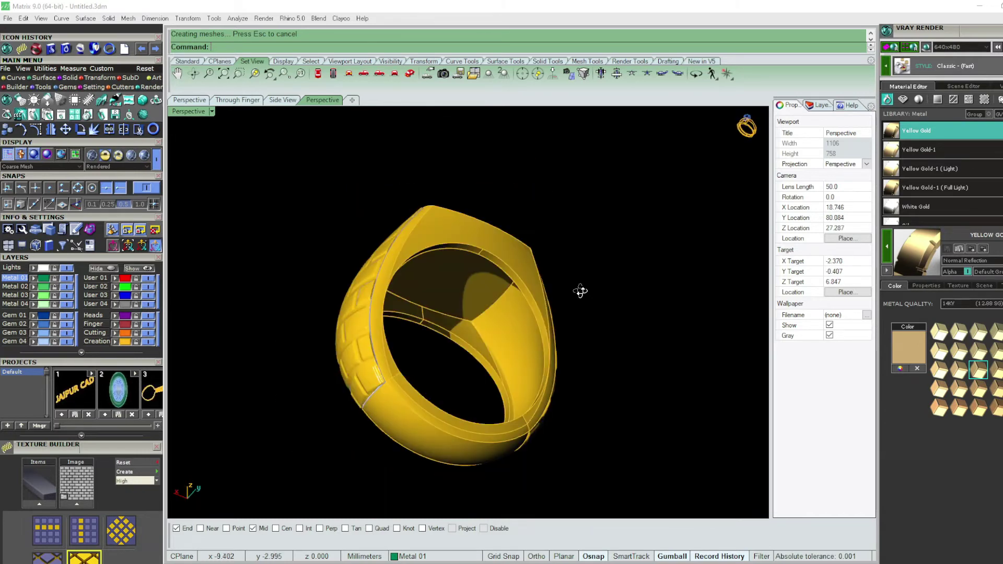
- Undo the 0.8 shell and reshell from the inner face at thickness 1
{"action": "key", "text": "ctrl+z"}
{"action": "right_click_drag", "start_coordinate": [468, 363], "coordinate": [461, 416]}
{"action": "type", "text": "SH"}
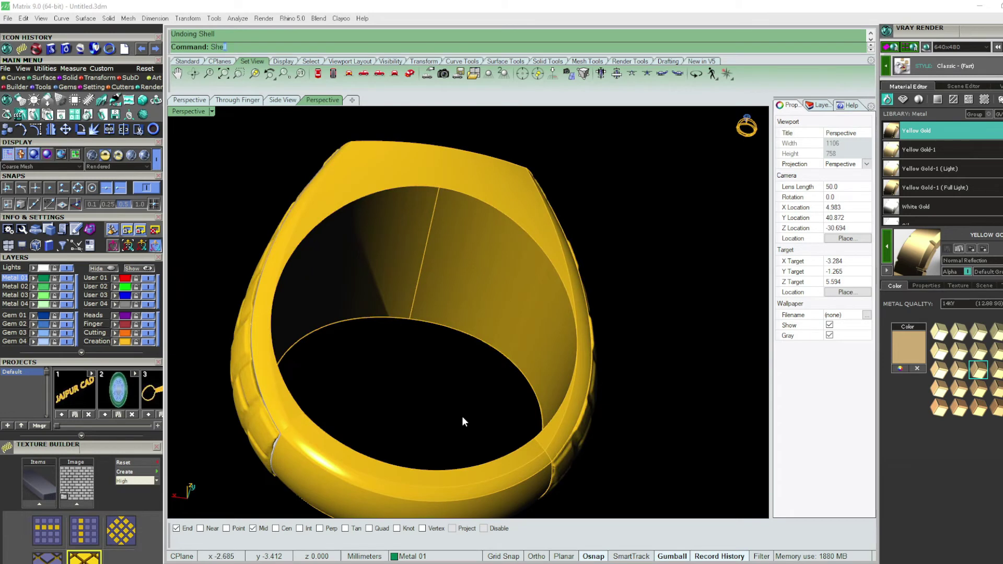
{"action": "left_click", "coordinate": [241, 67]}
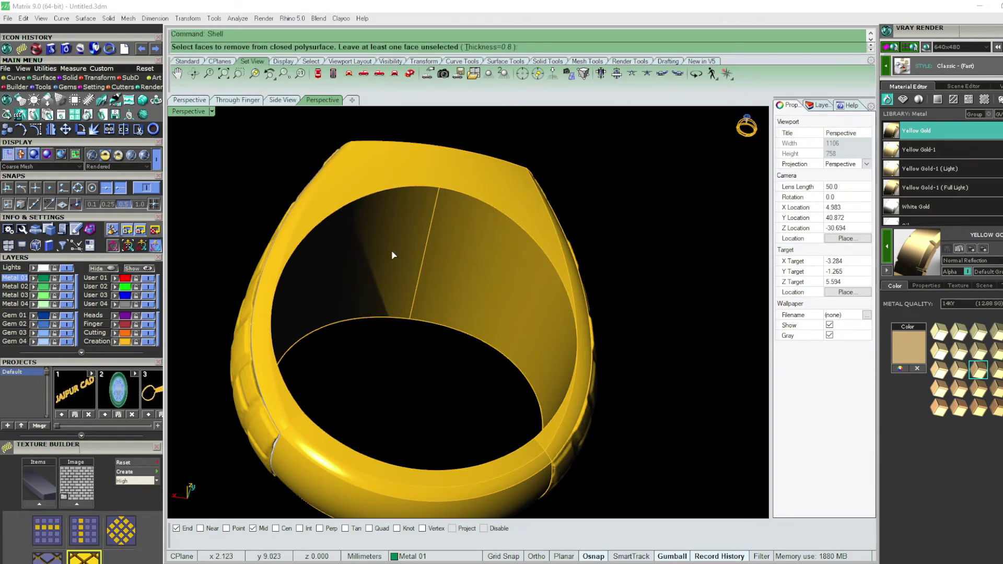
{"action": "type", "text": "1"}
{"action": "key", "text": "Return"}
{"action": "left_click", "coordinate": [484, 258]}
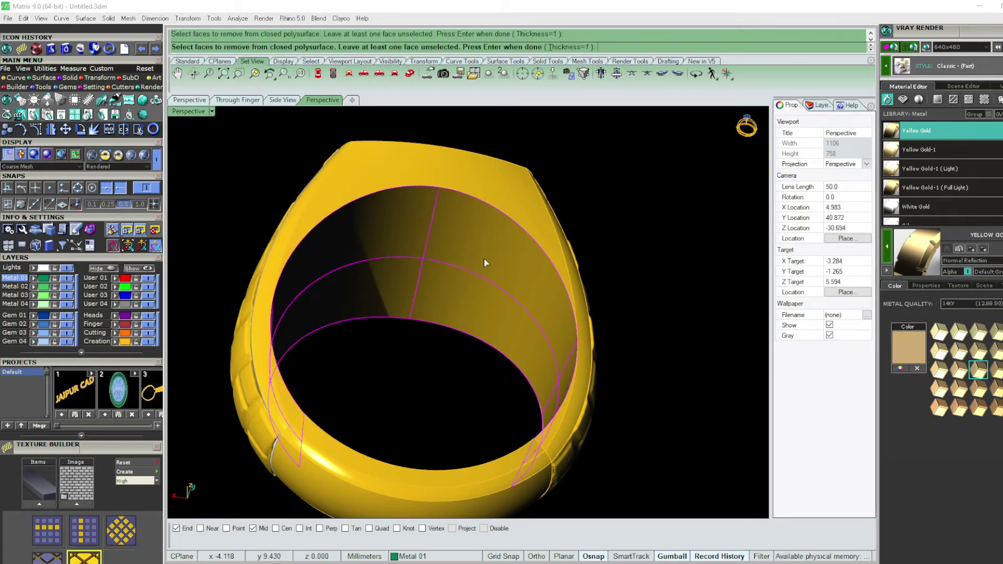
{"action": "key", "text": "Return"}
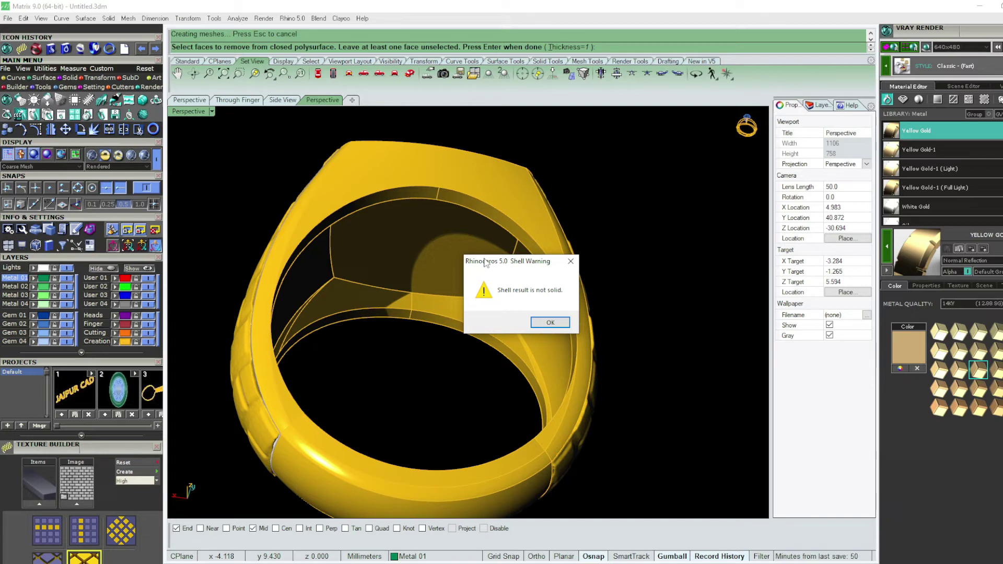
- Dismiss the not-solid warning and zoom into the ring's corner edge
{"action": "left_click", "coordinate": [550, 323]}
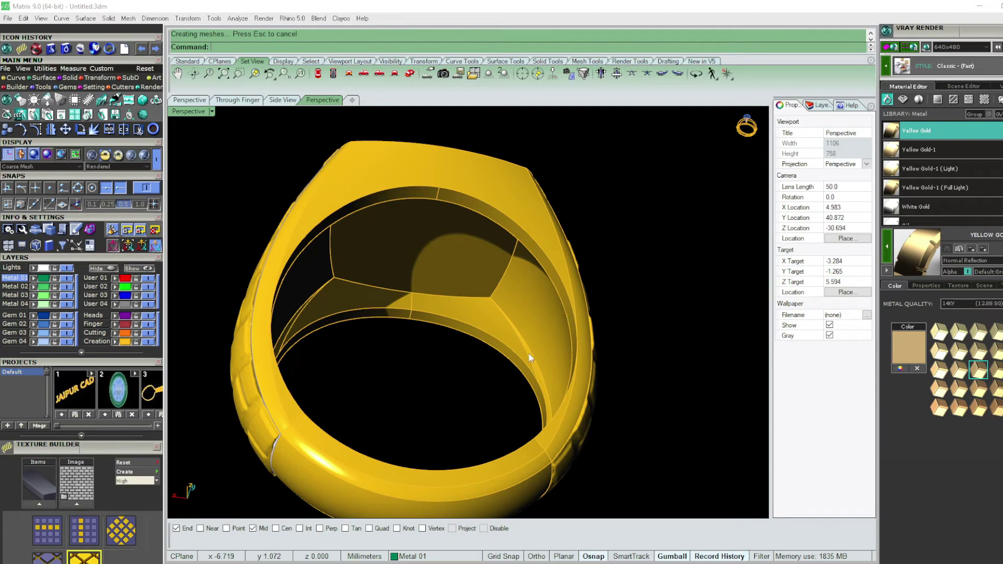
{"action": "right_click_drag", "start_coordinate": [529, 353], "coordinate": [646, 356]}
{"action": "mouse_move", "coordinate": [569, 411]}
{"action": "right_mouse_down"}
{"action": "mouse_move", "coordinate": [548, 420]}
{"action": "mouse_move", "coordinate": [497, 385]}
{"action": "mouse_move", "coordinate": [618, 352]}
{"action": "mouse_move", "coordinate": [528, 430]}
{"action": "right_mouse_up"}
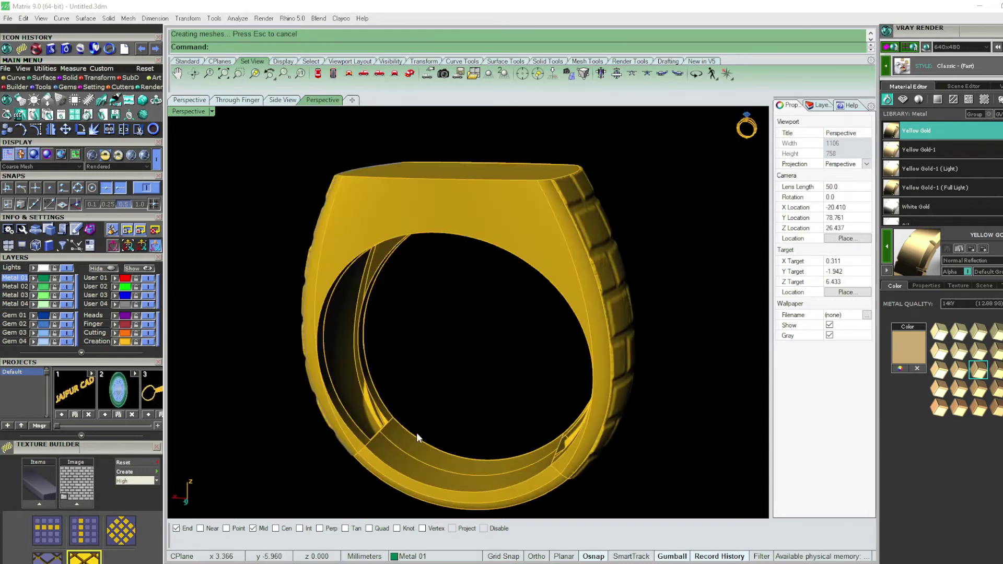
{"action": "mouse_move", "coordinate": [416, 432]}
{"action": "right_mouse_down"}
{"action": "mouse_move", "coordinate": [439, 483]}
{"action": "mouse_move", "coordinate": [464, 372]}
{"action": "mouse_move", "coordinate": [461, 260]}
{"action": "mouse_move", "coordinate": [573, 366]}
{"action": "mouse_move", "coordinate": [629, 316]}
{"action": "mouse_move", "coordinate": [472, 299]}
{"action": "right_mouse_up"}
{"action": "scroll", "coordinate": [471, 296], "scroll_direction": "up", "scroll_amount": 5}
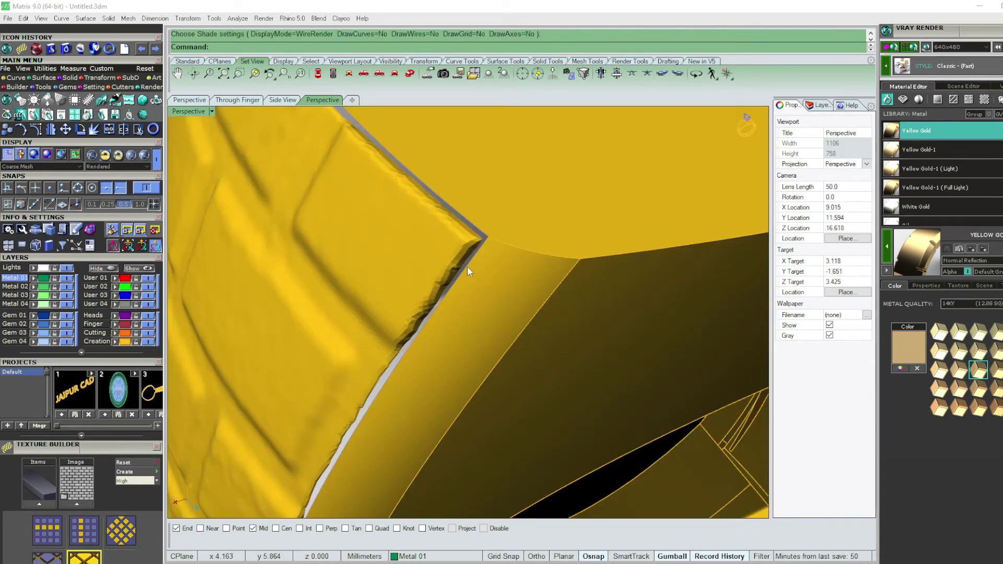
{"action": "scroll", "coordinate": [467, 265], "scroll_direction": "up", "scroll_amount": 5}
- Delete the stray surface at the corner edge and recheck the textured side
{"action": "left_click", "coordinate": [483, 245]}
{"action": "left_click", "coordinate": [499, 262]}
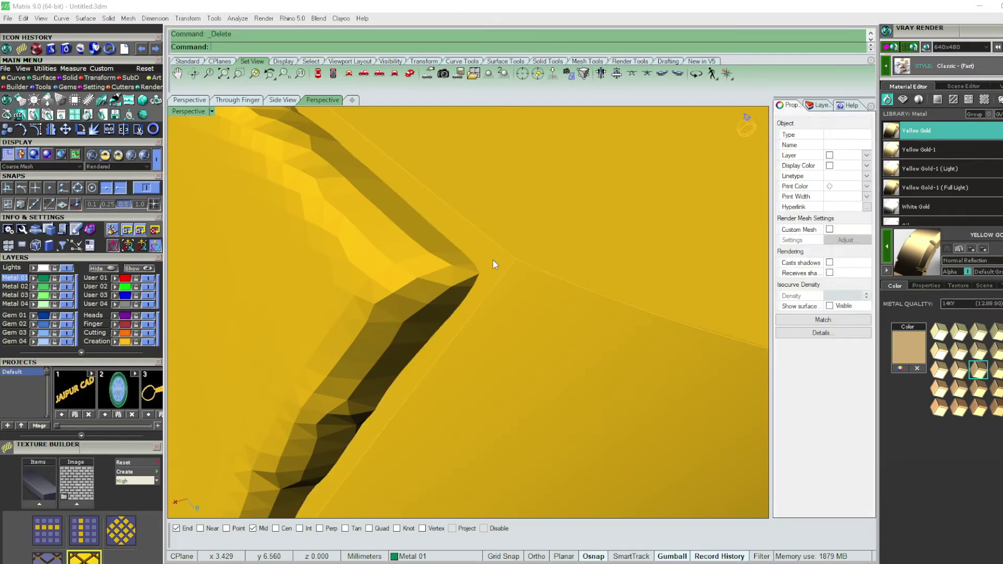
{"action": "key", "text": "Delete"}
{"action": "scroll", "coordinate": [556, 271], "scroll_direction": "down", "scroll_amount": 5}
{"action": "mouse_move", "coordinate": [556, 271]}
{"action": "right_mouse_down"}
{"action": "mouse_move", "coordinate": [453, 242]}
{"action": "mouse_move", "coordinate": [475, 259]}
{"action": "right_mouse_up"}
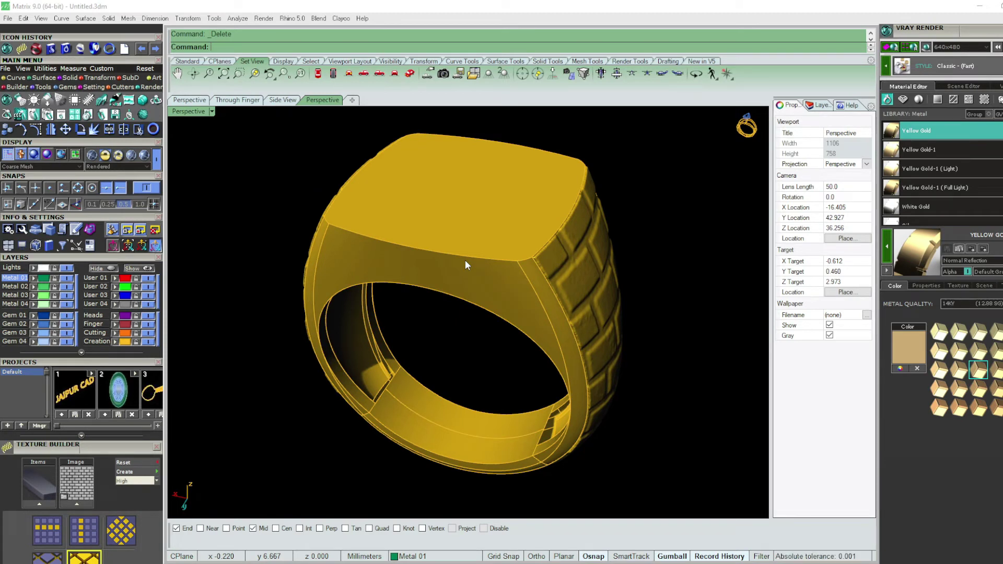
{"action": "scroll", "coordinate": [617, 321], "scroll_direction": "down", "scroll_amount": 4}
{"action": "mouse_move", "coordinate": [617, 321]}
{"action": "right_mouse_down"}
{"action": "mouse_move", "coordinate": [553, 310]}
{"action": "mouse_move", "coordinate": [495, 318]}
{"action": "mouse_move", "coordinate": [434, 363]}
{"action": "right_mouse_up"}
{"action": "key", "text": "F6"}
{"action": "key", "text": "Escape"}
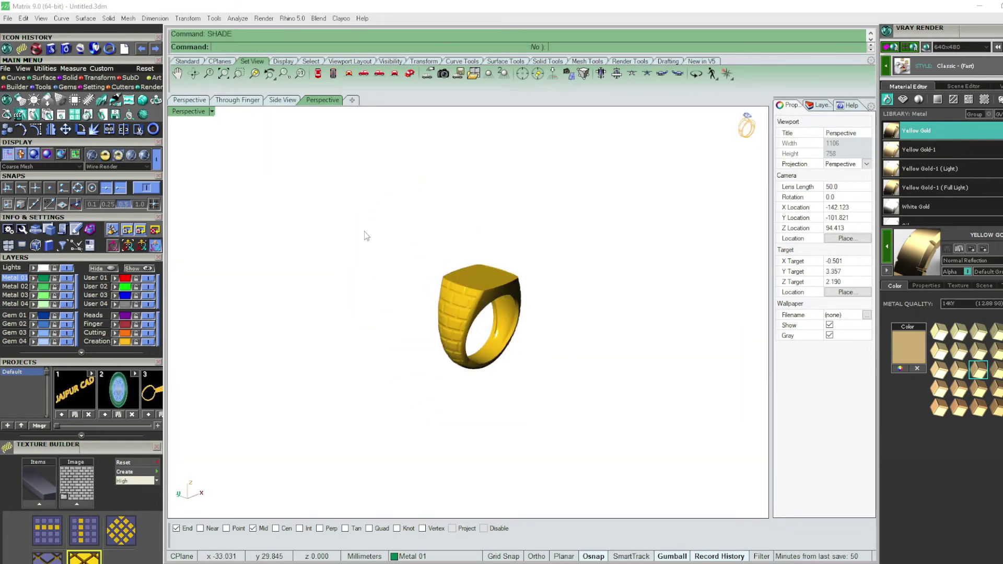
{"action": "key", "text": "ctrl+a"}
{"action": "left_click", "coordinate": [538, 234]}
{"action": "mouse_move", "coordinate": [538, 234]}
{"action": "right_mouse_down"}
{"action": "mouse_move", "coordinate": [537, 294]}
{"action": "mouse_move", "coordinate": [590, 251]}
{"action": "right_mouse_up"}
{"action": "scroll", "coordinate": [569, 281], "scroll_direction": "up", "scroll_amount": 3}
{"action": "key", "text": "Delete"}
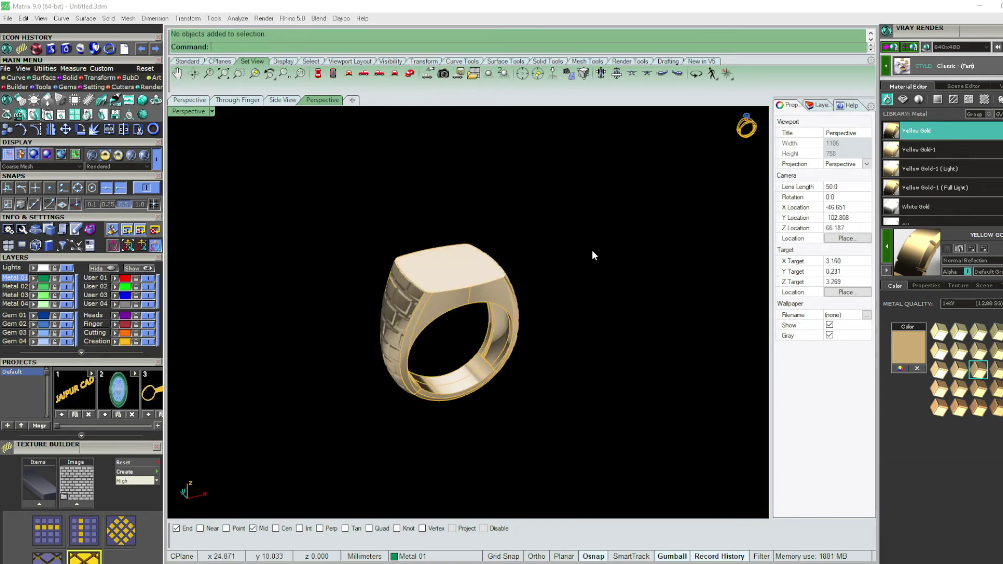
{"action": "type", "text": "SHADE"}
{"action": "key", "text": "Return"}
{"action": "right_click_drag", "start_coordinate": [604, 311], "coordinate": [528, 298]}
{"action": "type", "text": "SH"}
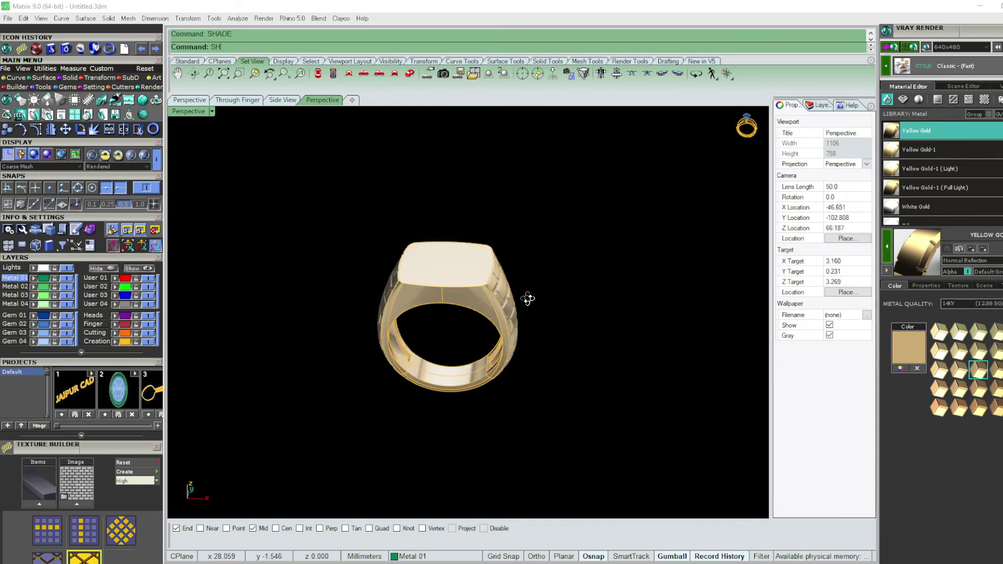
{"action": "mouse_move", "coordinate": [545, 207]}
{"action": "right_mouse_down"}
{"action": "mouse_move", "coordinate": [606, 317]}
{"action": "mouse_move", "coordinate": [486, 246]}
{"action": "mouse_move", "coordinate": [505, 277]}
{"action": "right_mouse_up"}
{"action": "key", "text": "Return"}
{"action": "mouse_move", "coordinate": [436, 233]}
{"action": "right_mouse_down"}
{"action": "mouse_move", "coordinate": [459, 167]}
{"action": "mouse_move", "coordinate": [559, 148]}
{"action": "mouse_move", "coordinate": [574, 334]}
{"action": "mouse_move", "coordinate": [442, 326]}
{"action": "right_mouse_up"}
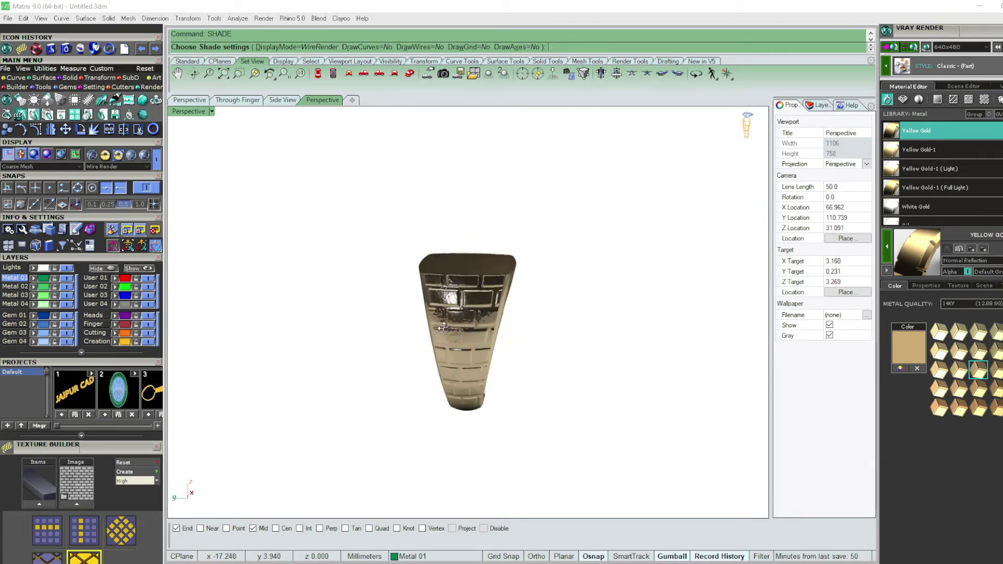
{"action": "right_click_drag", "start_coordinate": [442, 325], "coordinate": [574, 408]}
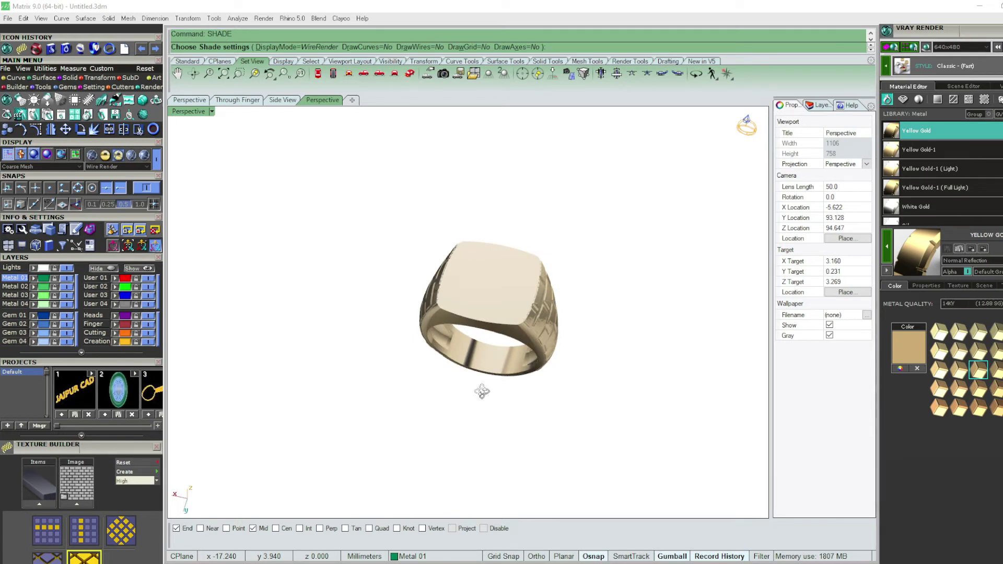
{"action": "right_click_drag", "start_coordinate": [482, 392], "coordinate": [474, 288]}
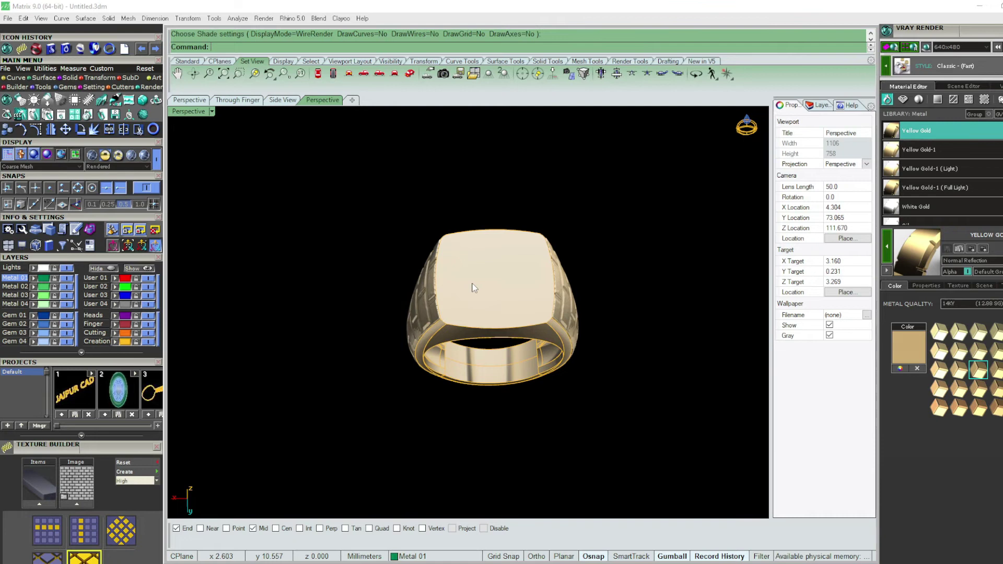
- Drop the JAIPUR CAD lettering into Top view and rotate it about 30° diagonally
{"action": "key", "text": "ctrl+F1"}
{"action": "left_click_drag", "start_coordinate": [75, 389], "coordinate": [436, 296]}
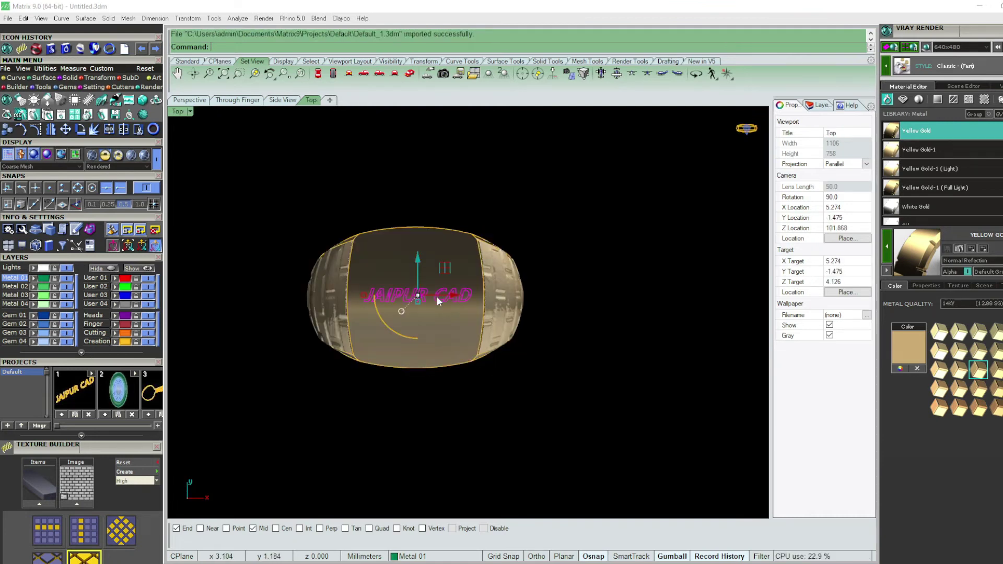
{"action": "mouse_move", "coordinate": [380, 325]}
{"action": "left_mouse_down"}
{"action": "mouse_move", "coordinate": [400, 339]}
{"action": "mouse_move", "coordinate": [337, 354]}
{"action": "left_mouse_up"}
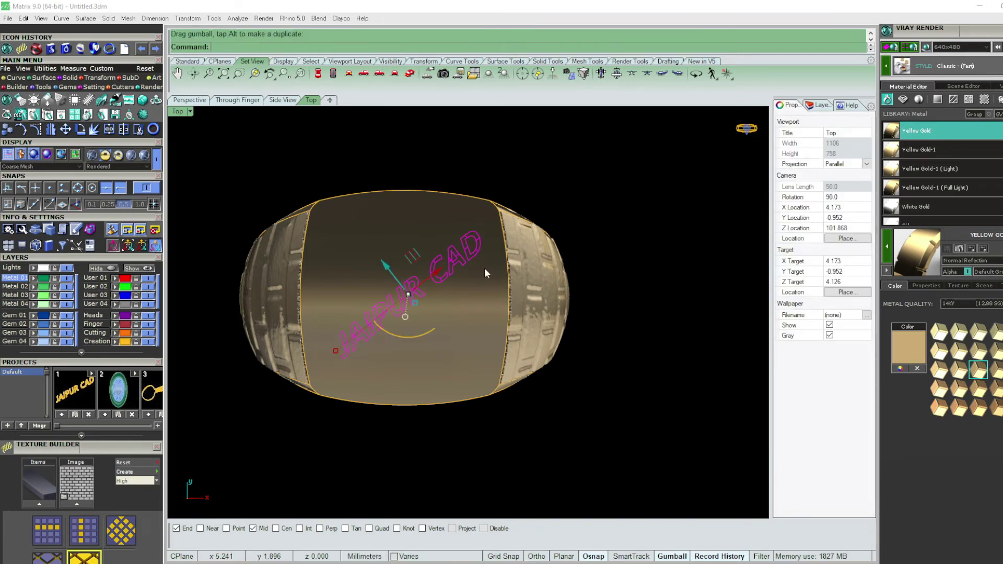
{"action": "key", "text": "ctrl+F2"}
- Move the lettering onto the top face and extrude it to both sides
{"action": "type", "text": "m"}
{"action": "key", "text": "Return"}
{"action": "left_click", "coordinate": [633, 351]}
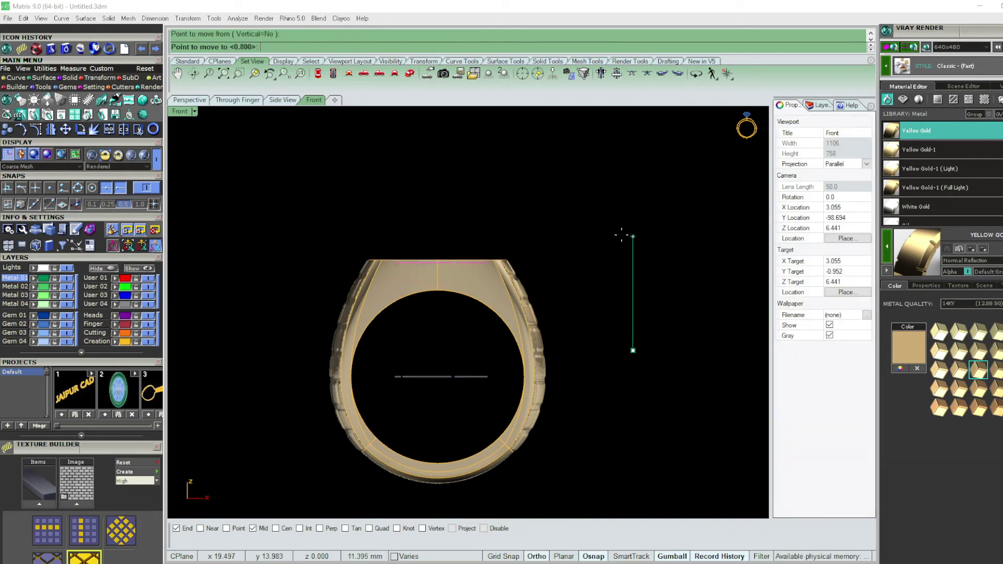
{"action": "left_click", "coordinate": [623, 234]}
{"action": "scroll", "coordinate": [423, 258], "scroll_direction": "up", "scroll_amount": 5}
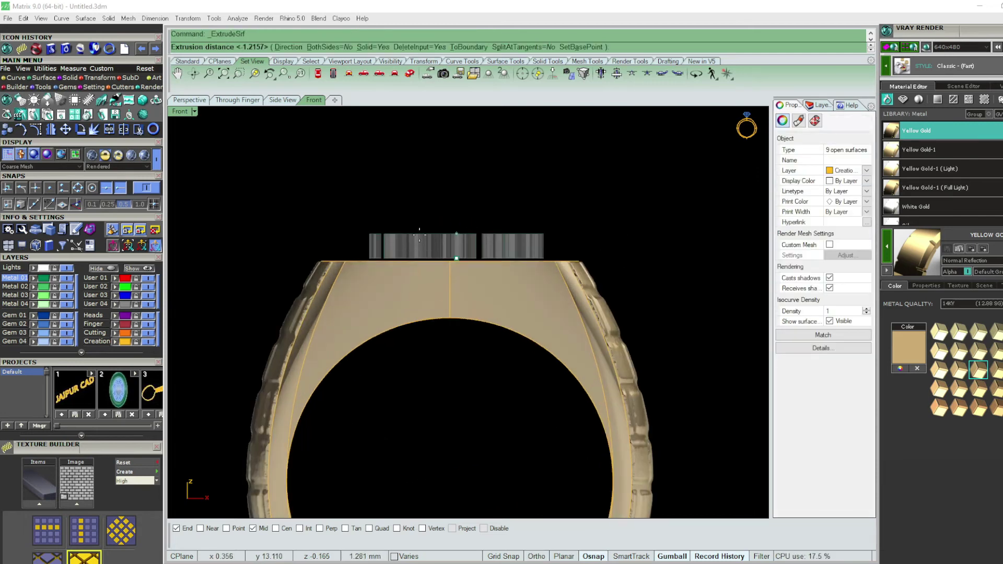
{"action": "scroll", "coordinate": [419, 237], "scroll_direction": "up", "scroll_amount": 1}
{"action": "type", "text": "b"}
{"action": "key", "text": "Return"}
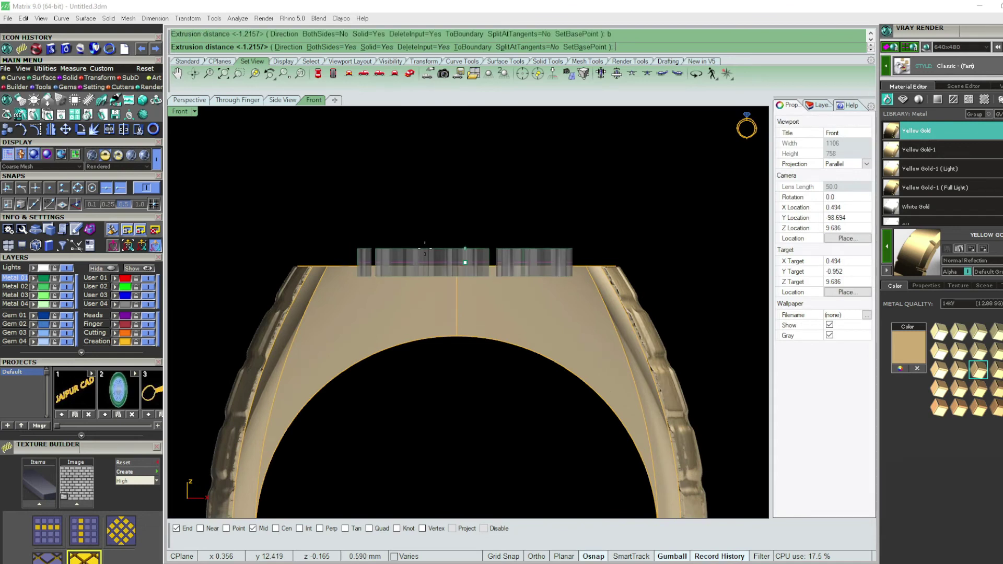
{"action": "key", "text": "Return"}
- Scale the extruded letters down to height from the top face
{"action": "left_click_drag", "start_coordinate": [337, 218], "coordinate": [595, 306]}
{"action": "type", "text": "S"}
{"action": "key", "text": "Return"}
{"action": "left_click", "coordinate": [571, 276]}
{"action": "left_click", "coordinate": [571, 171]}
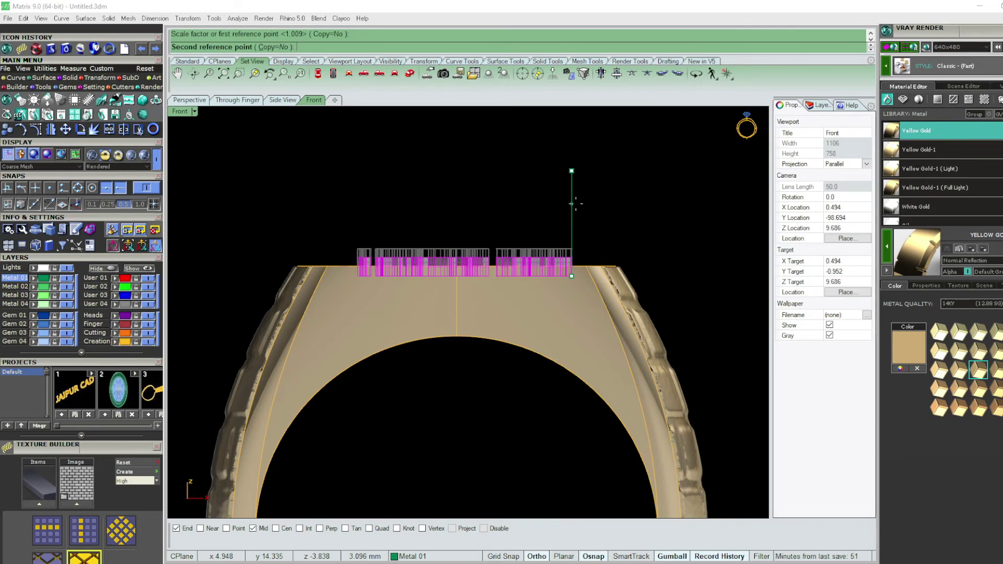
{"action": "left_click", "coordinate": [575, 204]}
{"action": "key", "text": "ctrl+a"}
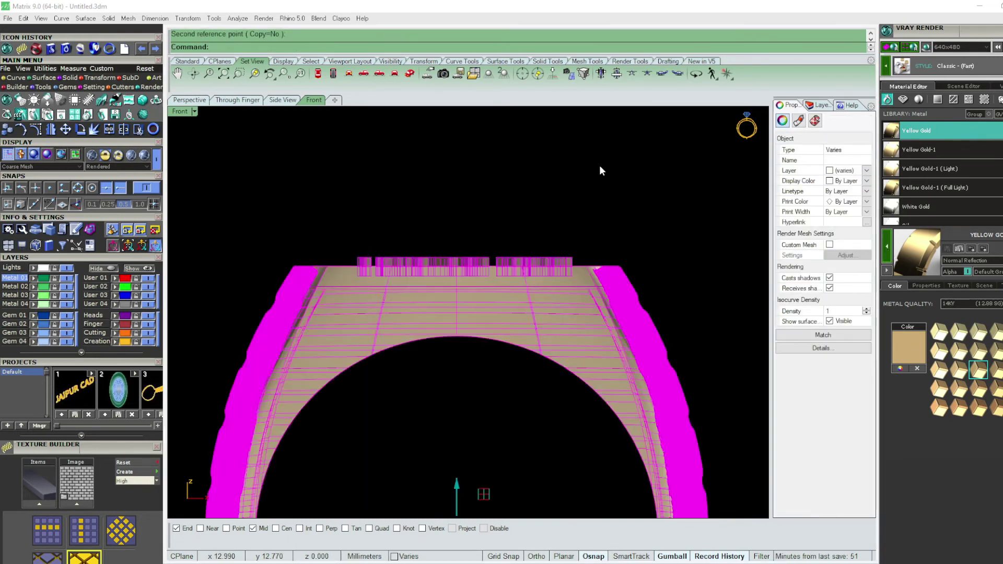
{"action": "key", "text": "Escape"}
{"action": "key", "text": "F4"}
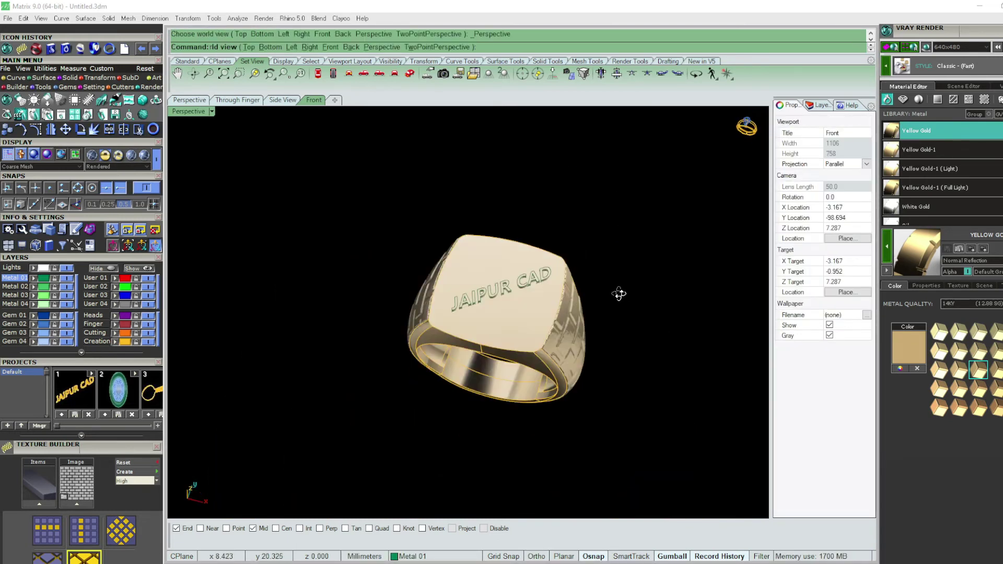
- Shade the ring, orbit it, then go to Top view and back to Perspective
{"action": "key", "text": "F6"}
{"action": "mouse_move", "coordinate": [561, 330]}
{"action": "right_mouse_down"}
{"action": "mouse_move", "coordinate": [594, 291]}
{"action": "mouse_move", "coordinate": [455, 342]}
{"action": "mouse_move", "coordinate": [510, 347]}
{"action": "mouse_move", "coordinate": [492, 329]}
{"action": "mouse_move", "coordinate": [468, 343]}
{"action": "mouse_move", "coordinate": [426, 442]}
{"action": "mouse_move", "coordinate": [447, 512]}
{"action": "right_mouse_up"}
{"action": "mouse_move", "coordinate": [470, 399]}
{"action": "right_mouse_down"}
{"action": "mouse_move", "coordinate": [435, 299]}
{"action": "mouse_move", "coordinate": [345, 271]}
{"action": "mouse_move", "coordinate": [526, 325]}
{"action": "mouse_move", "coordinate": [507, 346]}
{"action": "mouse_move", "coordinate": [568, 298]}
{"action": "mouse_move", "coordinate": [392, 230]}
{"action": "right_mouse_up"}
{"action": "mouse_move", "coordinate": [414, 143]}
{"action": "right_mouse_down"}
{"action": "mouse_move", "coordinate": [515, 510]}
{"action": "mouse_move", "coordinate": [582, 195]}
{"action": "right_mouse_up"}
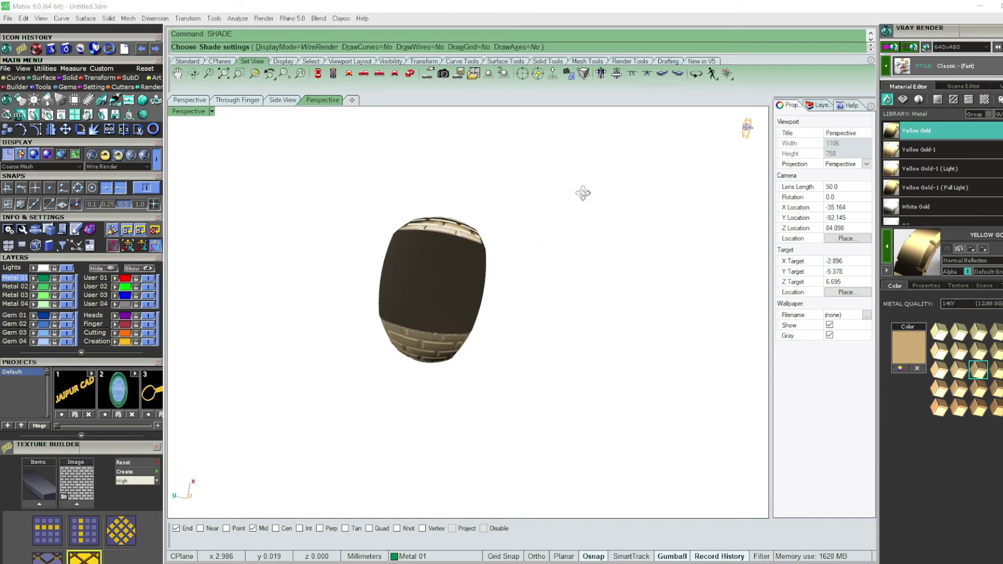
{"action": "key", "text": "ctrl+F1"}
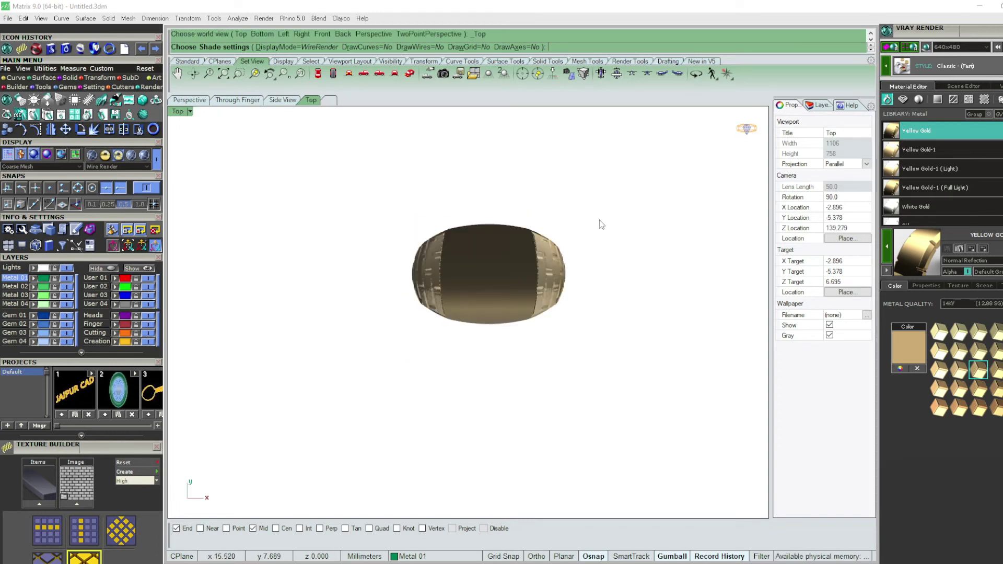
{"action": "key", "text": "Escape"}
{"action": "key", "text": "ctrl+F4"}
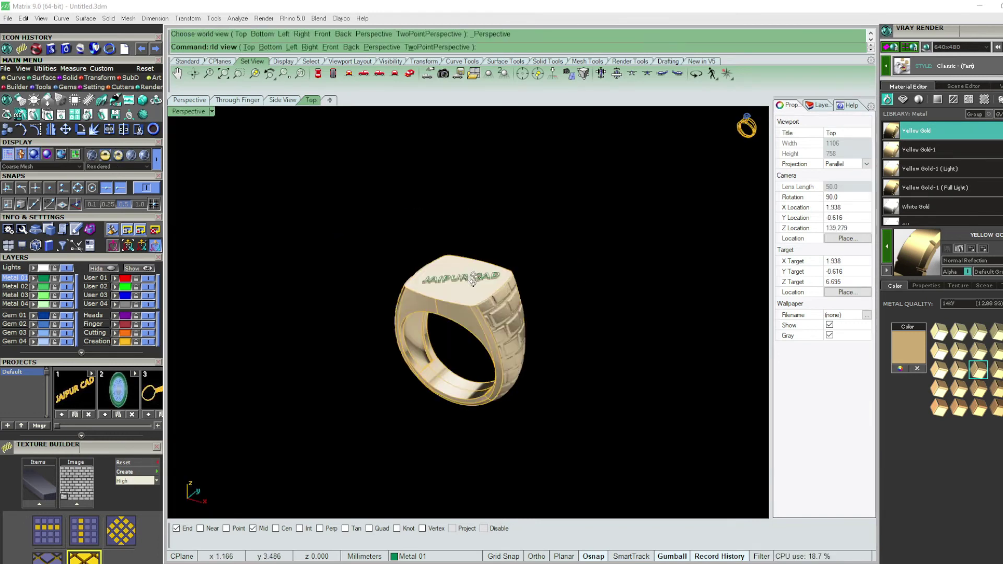
- Boolean-subtract the R letter from the ring body with BooleanDifference
{"action": "scroll", "coordinate": [470, 288], "scroll_direction": "up", "scroll_amount": 5}
{"action": "left_click", "coordinate": [470, 288]}
{"action": "type", "text": "booleandifference"}
{"action": "key", "text": "Return"}
{"action": "left_click", "coordinate": [440, 276]}
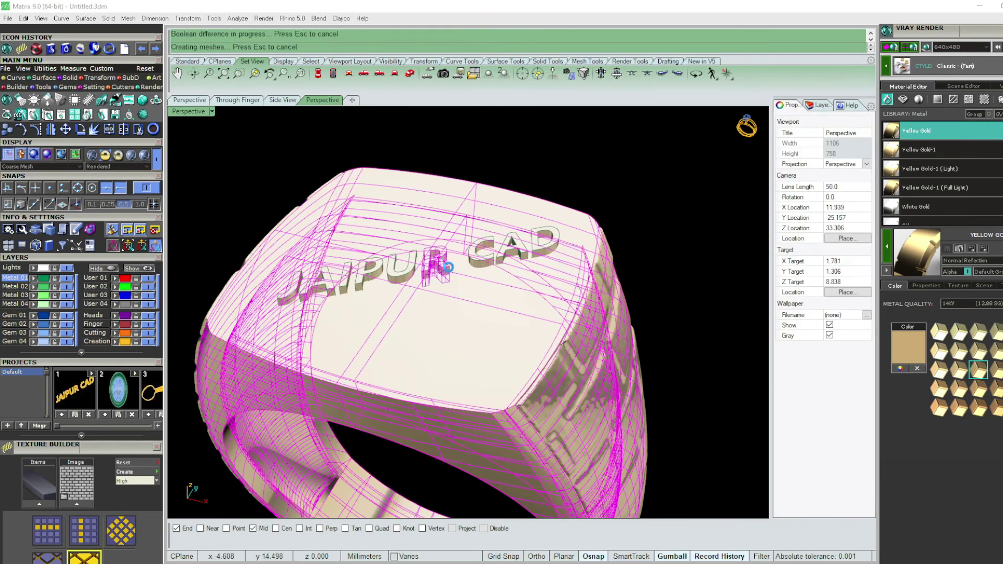
{"action": "key", "text": "Return"}
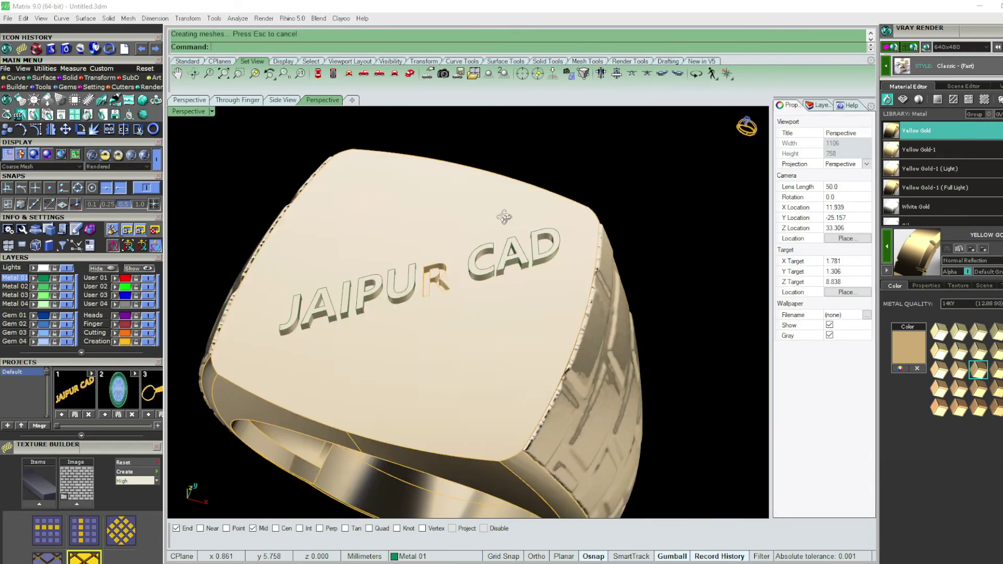
- Subtract the remaining JAIPUR CAD letters from the ring and inspect the engraving
{"action": "right_click_drag", "start_coordinate": [481, 303], "coordinate": [507, 276]}
{"action": "left_click", "coordinate": [494, 251]}
{"action": "key", "text": "Return"}
{"action": "mouse_move", "coordinate": [484, 243]}
{"action": "right_mouse_down"}
{"action": "mouse_move", "coordinate": [691, 191]}
{"action": "mouse_move", "coordinate": [498, 284]}
{"action": "right_mouse_up"}
{"action": "key", "text": "Return"}
{"action": "key", "text": "Return"}
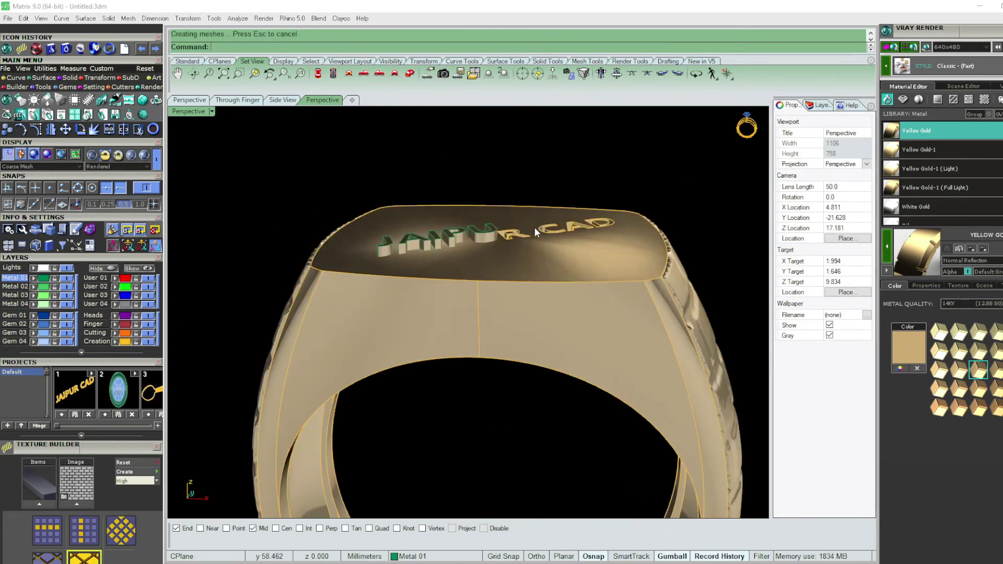
{"action": "left_click", "coordinate": [497, 285]}
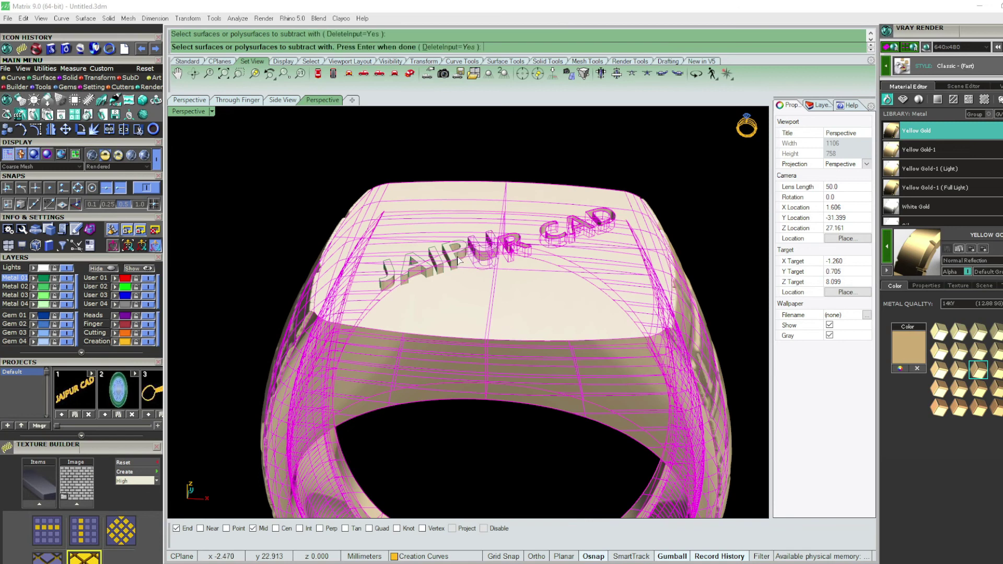
{"action": "left_click", "coordinate": [397, 274]}
{"action": "key", "text": "Return"}
{"action": "right_click_drag", "start_coordinate": [424, 291], "coordinate": [445, 294]}
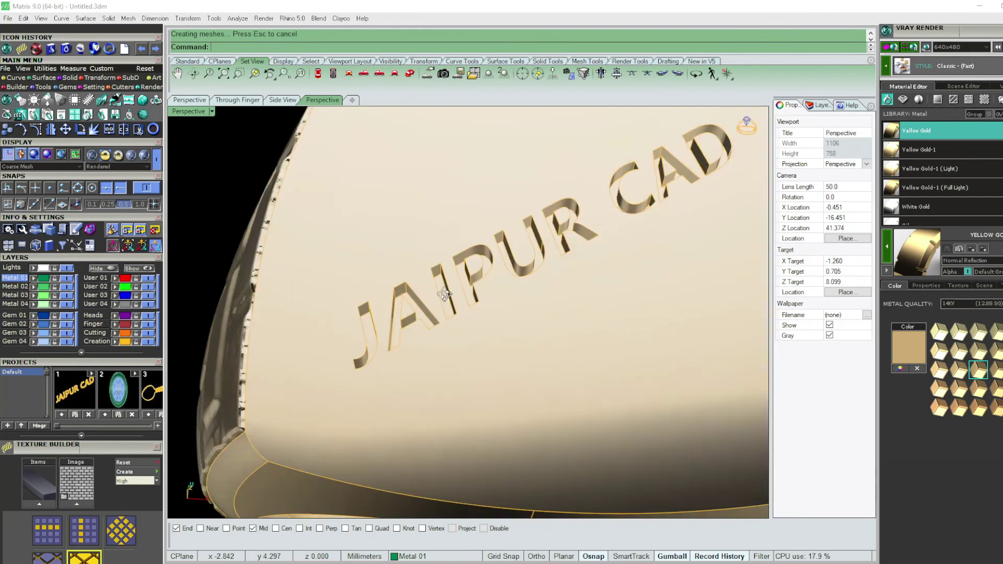
{"action": "scroll", "coordinate": [445, 294], "scroll_direction": "down", "scroll_amount": 3}
{"action": "scroll", "coordinate": [494, 311], "scroll_direction": "down", "scroll_amount": 3}
{"action": "mouse_move", "coordinate": [493, 311]}
{"action": "right_mouse_down"}
{"action": "mouse_move", "coordinate": [548, 302]}
{"action": "mouse_move", "coordinate": [476, 328]}
{"action": "right_mouse_up"}
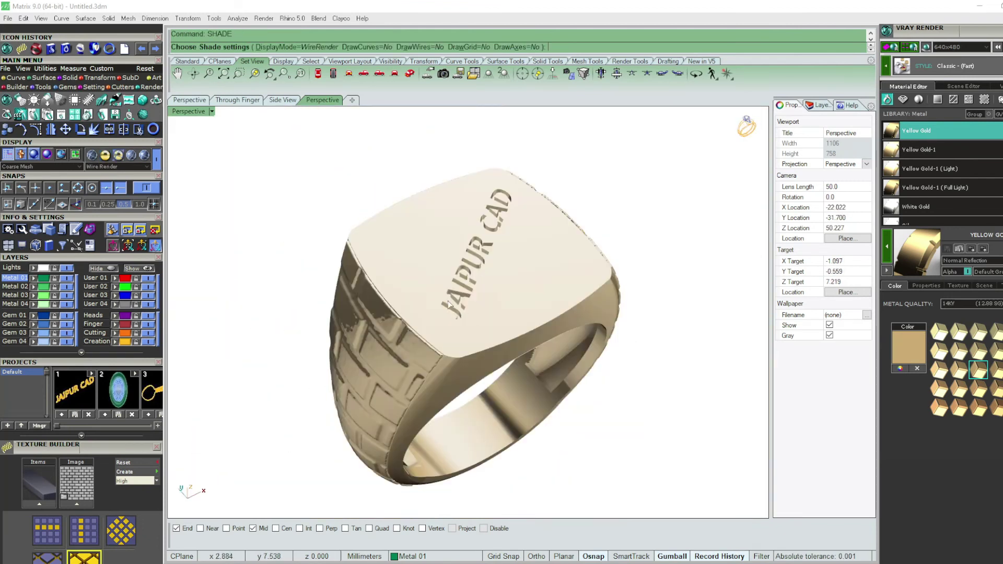
- Select the engraved J, A and I letter surfaces for extraction
{"action": "right_click_drag", "start_coordinate": [539, 313], "coordinate": [442, 311]}
{"action": "scroll", "coordinate": [442, 310], "scroll_direction": "up", "scroll_amount": 2}
{"action": "scroll", "coordinate": [445, 323], "scroll_direction": "up", "scroll_amount": 4}
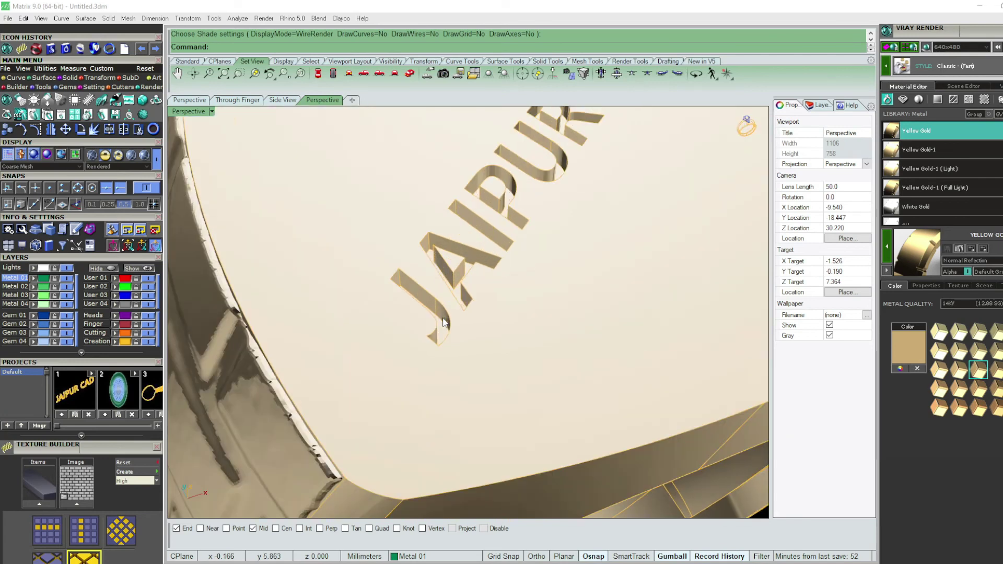
{"action": "scroll", "coordinate": [444, 322], "scroll_direction": "up", "scroll_amount": 2}
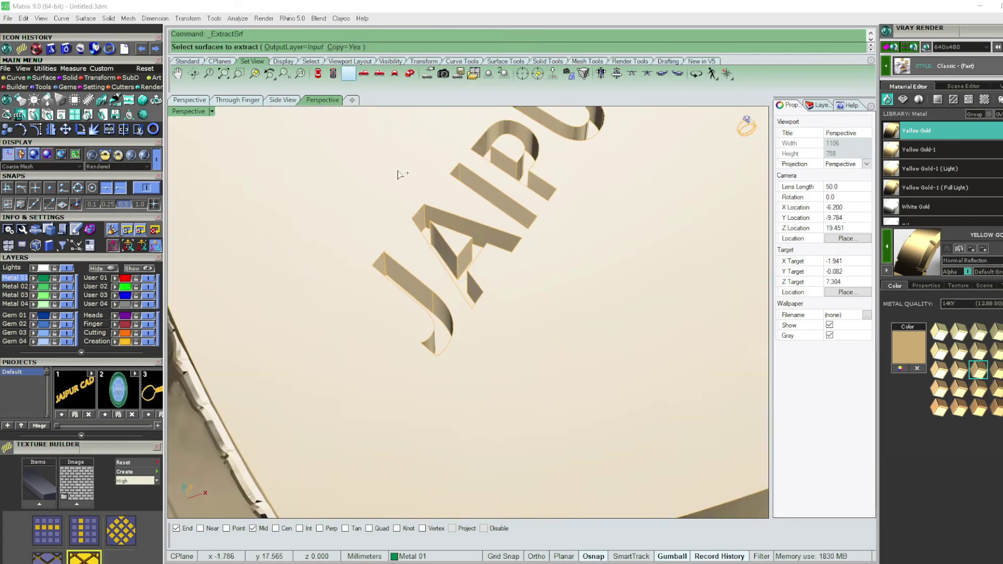
{"action": "scroll", "coordinate": [441, 335], "scroll_direction": "up", "scroll_amount": 3}
{"action": "left_click", "coordinate": [441, 336]}
{"action": "scroll", "coordinate": [441, 335], "scroll_direction": "down", "scroll_amount": 3}
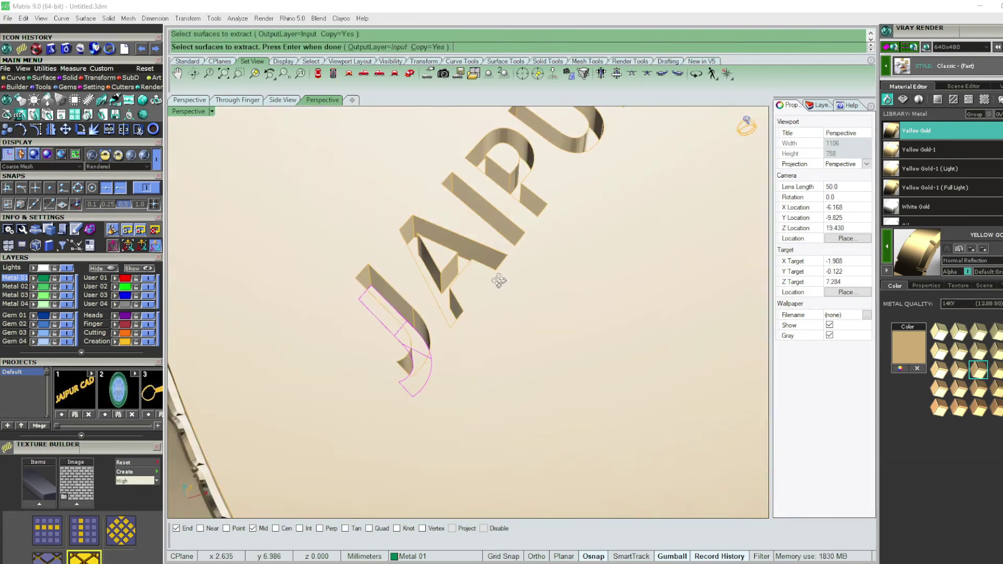
{"action": "right_click_drag", "start_coordinate": [499, 281], "coordinate": [457, 311]}
{"action": "left_click", "coordinate": [456, 311]}
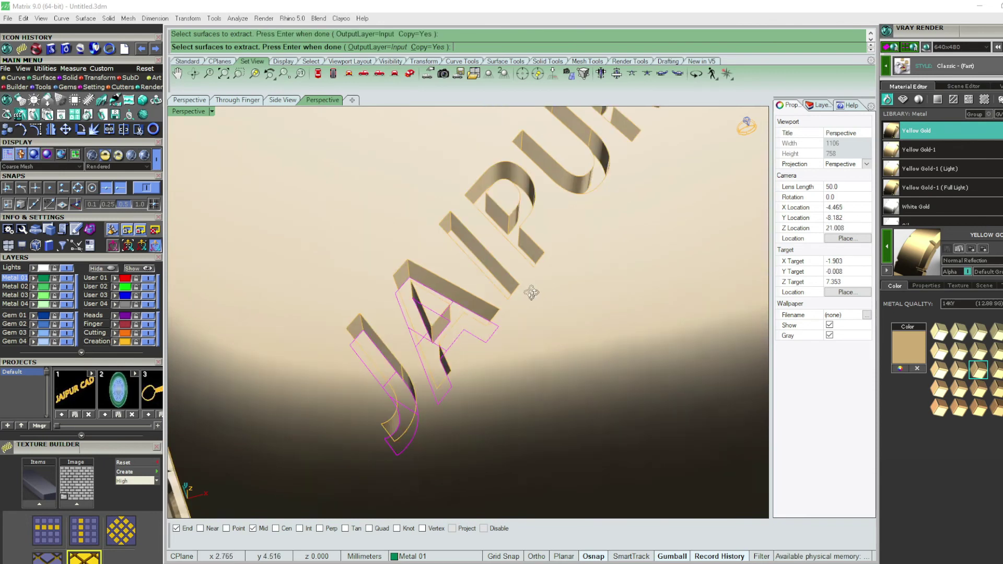
{"action": "right_click_drag", "start_coordinate": [531, 292], "coordinate": [434, 268]}
{"action": "scroll", "coordinate": [418, 269], "scroll_direction": "up", "scroll_amount": 3}
{"action": "left_click", "coordinate": [418, 269]}
- Add the engraved P, U, C, R, A and D surfaces and finish the extraction
{"action": "mouse_move", "coordinate": [577, 250]}
{"action": "right_mouse_down"}
{"action": "mouse_move", "coordinate": [551, 261]}
{"action": "mouse_move", "coordinate": [545, 290]}
{"action": "mouse_move", "coordinate": [392, 273]}
{"action": "mouse_move", "coordinate": [219, 272]}
{"action": "right_mouse_up"}
{"action": "left_click", "coordinate": [543, 290]}
{"action": "left_click", "coordinate": [609, 284]}
{"action": "left_click", "coordinate": [613, 282]}
{"action": "left_click", "coordinate": [448, 240]}
{"action": "scroll", "coordinate": [587, 284], "scroll_direction": "down", "scroll_amount": 3}
{"action": "scroll", "coordinate": [609, 269], "scroll_direction": "down", "scroll_amount": 2}
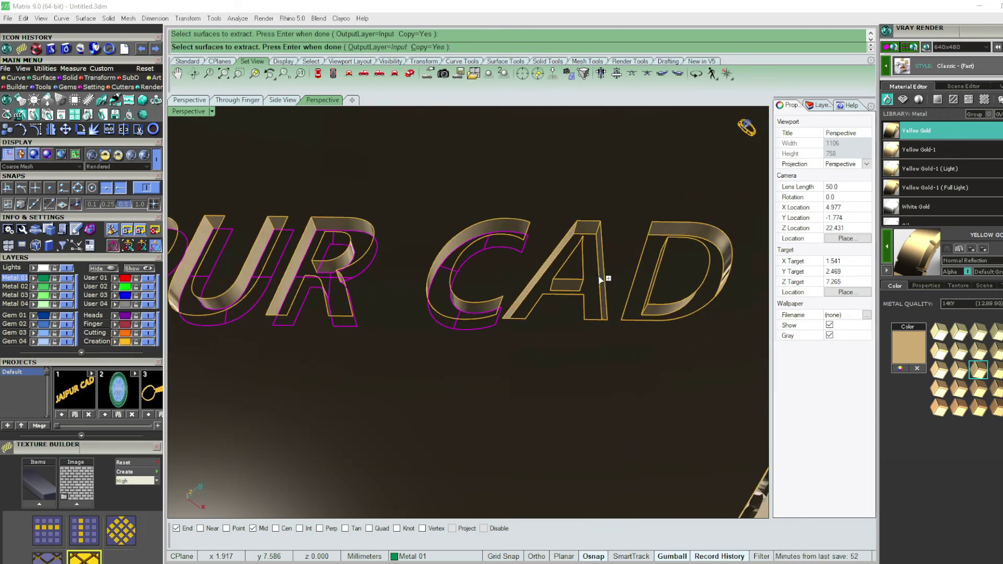
{"action": "scroll", "coordinate": [600, 280], "scroll_direction": "up", "scroll_amount": 2}
{"action": "left_click", "coordinate": [593, 282]}
{"action": "scroll", "coordinate": [575, 311], "scroll_direction": "up", "scroll_amount": 2}
{"action": "scroll", "coordinate": [519, 336], "scroll_direction": "up", "scroll_amount": 2}
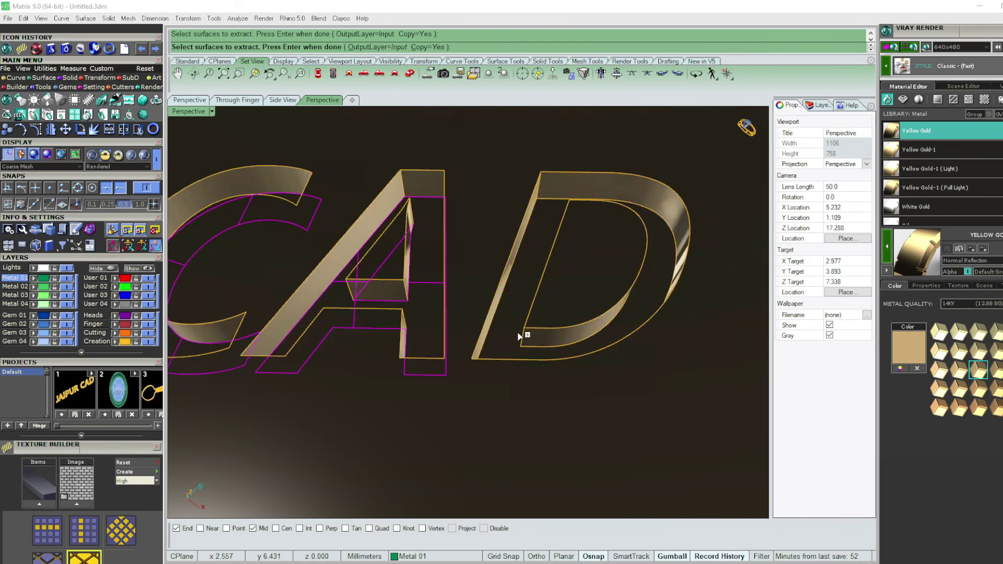
{"action": "scroll", "coordinate": [520, 336], "scroll_direction": "up", "scroll_amount": 1}
{"action": "left_click", "coordinate": [500, 338]}
{"action": "scroll", "coordinate": [589, 284], "scroll_direction": "down", "scroll_amount": 2}
{"action": "scroll", "coordinate": [587, 286], "scroll_direction": "down", "scroll_amount": 2}
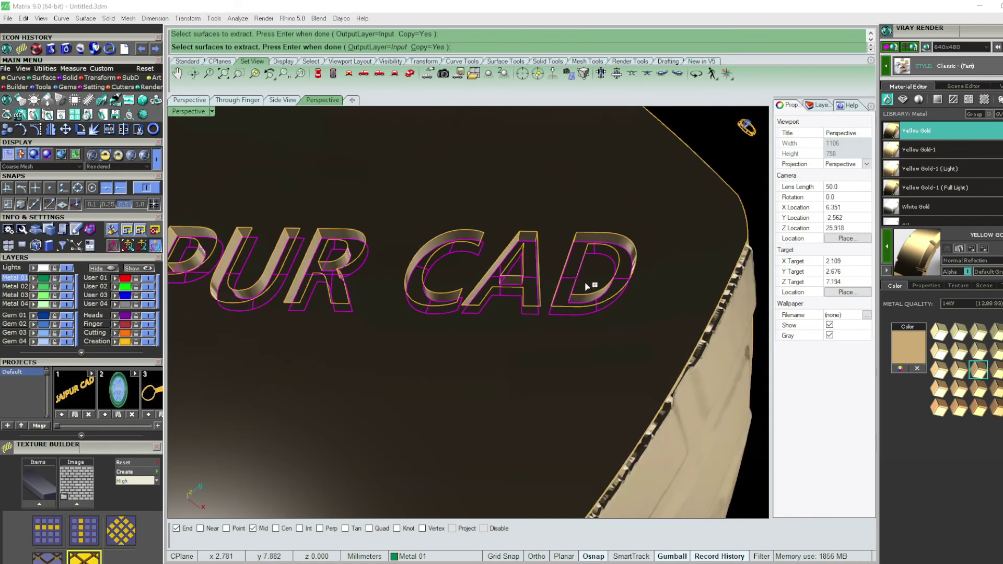
{"action": "scroll", "coordinate": [586, 286], "scroll_direction": "down", "scroll_amount": 2}
{"action": "key", "text": "Return"}
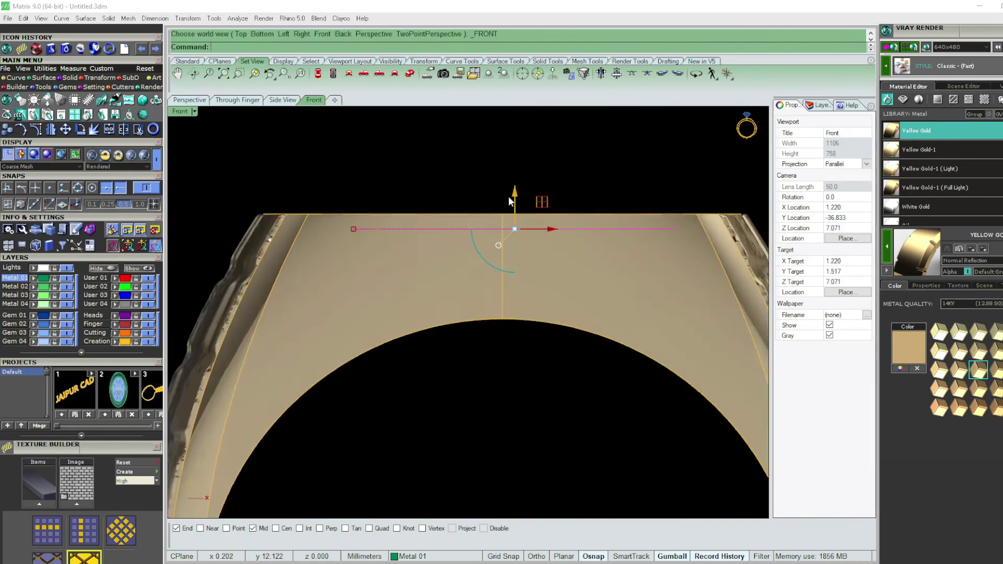
- Put the extracted letter surfaces on layer User 01 and nudge them slightly upward
{"action": "scroll", "coordinate": [509, 201], "scroll_direction": "up", "scroll_amount": 2}
{"action": "left_click_drag", "start_coordinate": [518, 209], "coordinate": [518, 207]}
{"action": "left_click", "coordinate": [116, 283]}
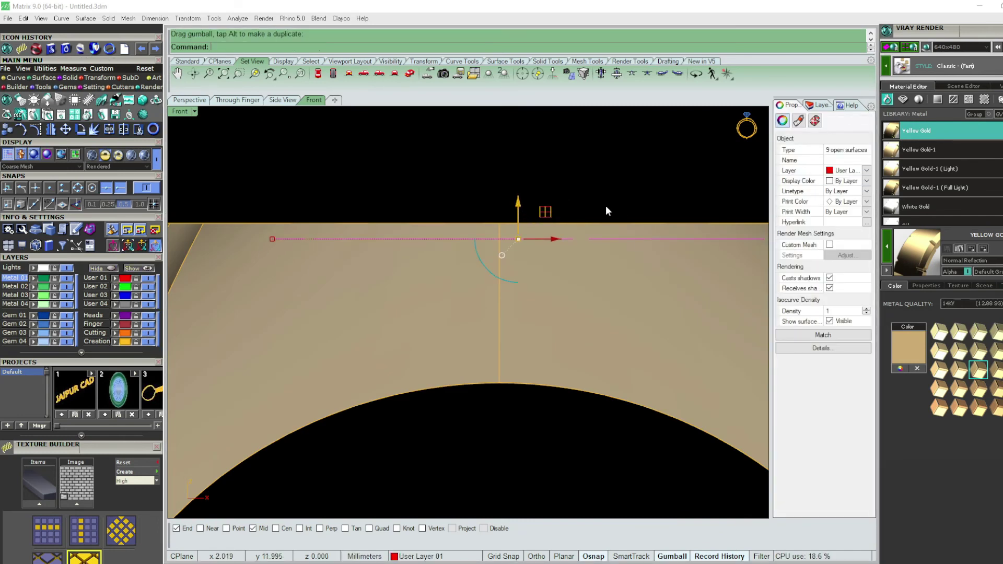
{"action": "key", "text": "ctrl+shift+p"}
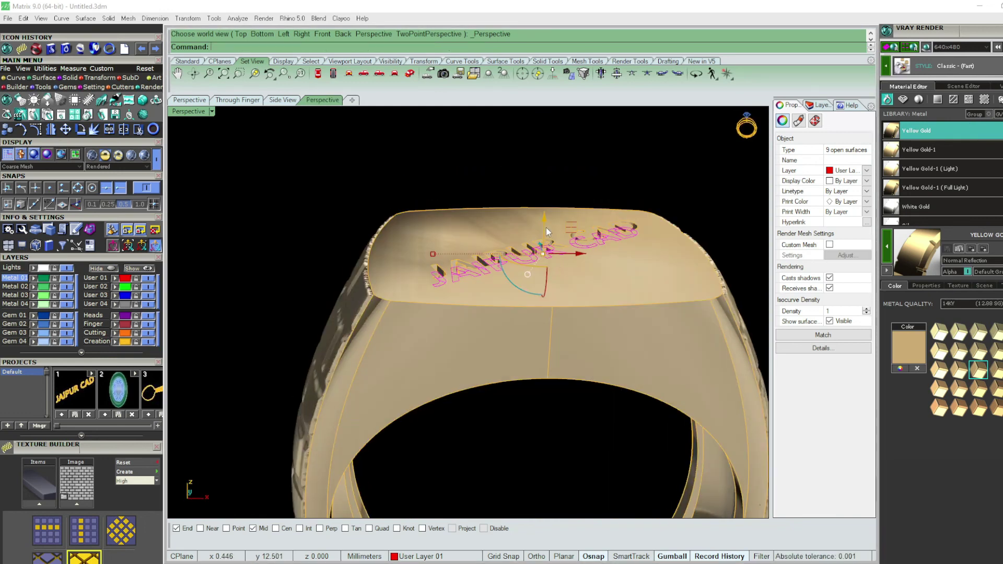
{"action": "left_click_drag", "start_coordinate": [544, 216], "coordinate": [544, 212]}
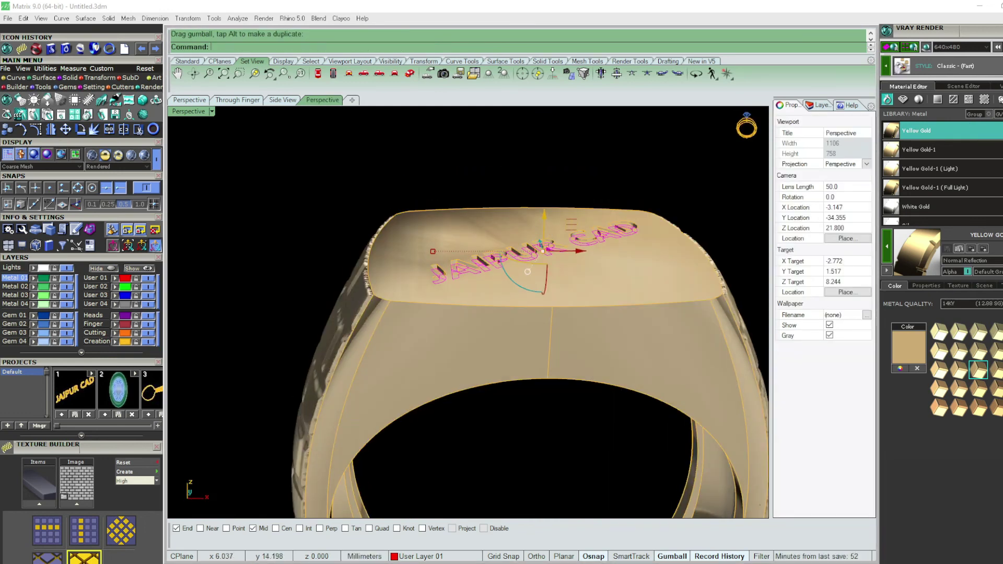
- Assign Black Plastic to the letters and view the ring in wire-render shading
{"action": "left_click", "coordinate": [918, 100]}
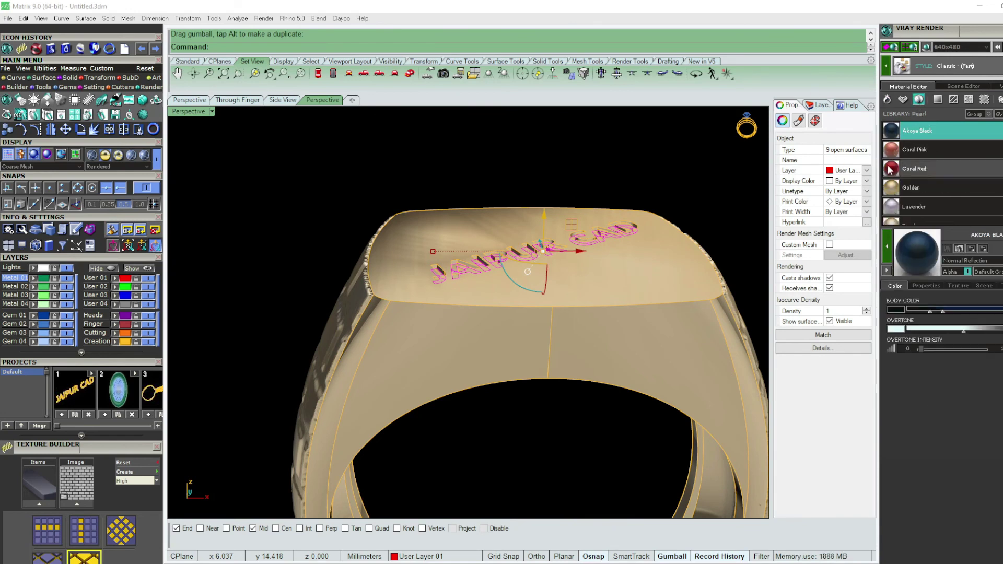
{"action": "left_click", "coordinate": [908, 195]}
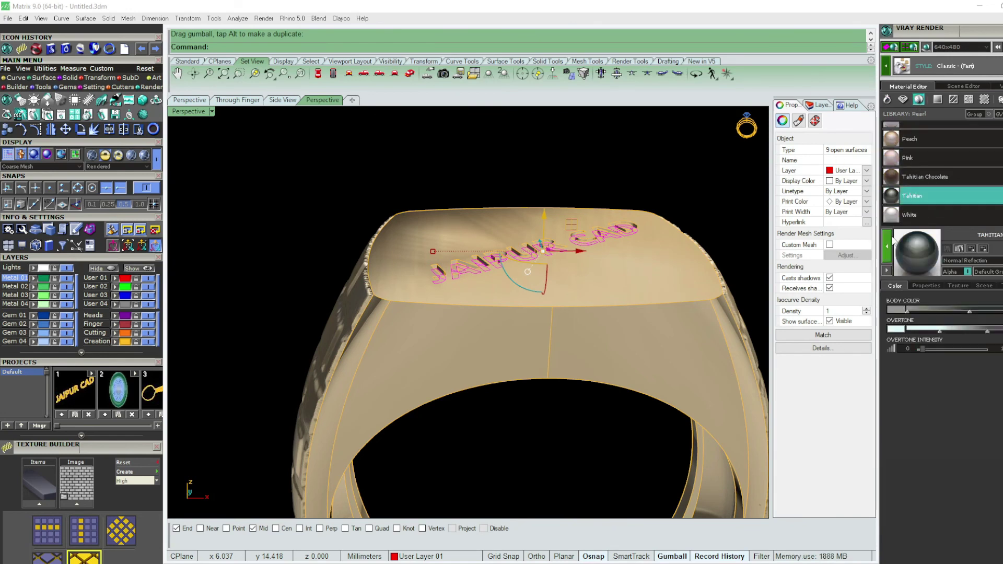
{"action": "left_click", "coordinate": [938, 99]}
{"action": "left_click", "coordinate": [912, 151]}
{"action": "left_click", "coordinate": [573, 116]}
{"action": "mouse_move", "coordinate": [510, 134]}
{"action": "right_mouse_down"}
{"action": "mouse_move", "coordinate": [450, 203]}
{"action": "mouse_move", "coordinate": [487, 273]}
{"action": "right_mouse_up"}
{"action": "key", "text": "F8"}
{"action": "mouse_move", "coordinate": [559, 226]}
{"action": "right_mouse_down"}
{"action": "mouse_move", "coordinate": [601, 292]}
{"action": "mouse_move", "coordinate": [558, 271]}
{"action": "right_mouse_up"}
- Frame the ring and start a 1920x1080 V-Ray render
{"action": "mouse_move", "coordinate": [568, 255]}
{"action": "right_mouse_down"}
{"action": "mouse_move", "coordinate": [474, 272]}
{"action": "mouse_move", "coordinate": [596, 365]}
{"action": "mouse_move", "coordinate": [662, 192]}
{"action": "mouse_move", "coordinate": [530, 288]}
{"action": "mouse_move", "coordinate": [326, 315]}
{"action": "right_mouse_up"}
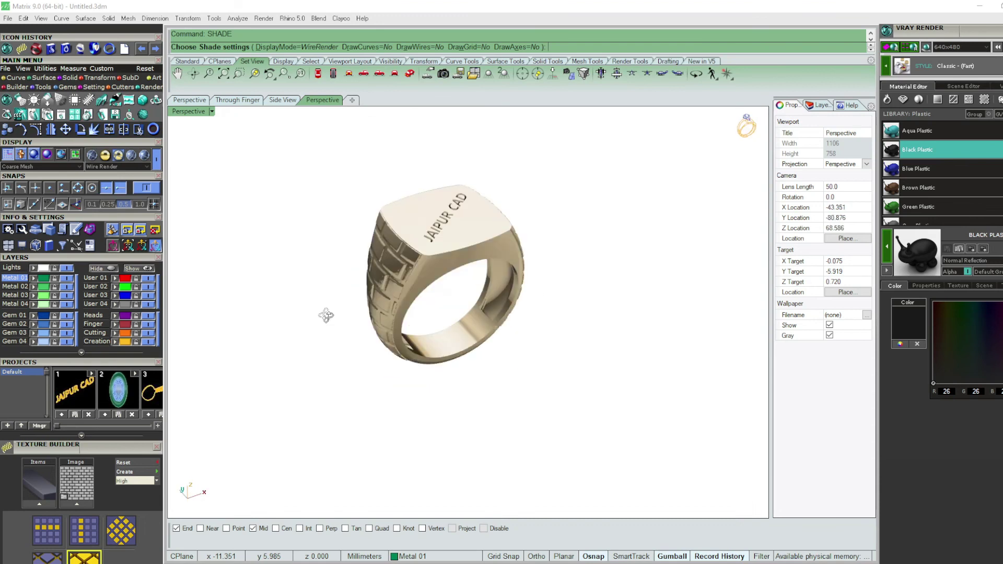
{"action": "scroll", "coordinate": [488, 222], "scroll_direction": "up", "scroll_amount": 1}
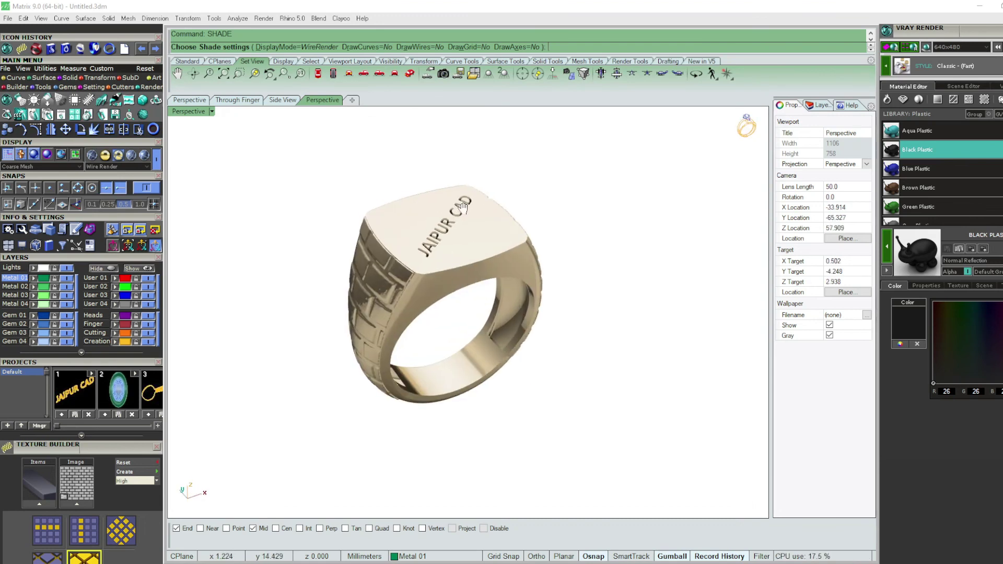
{"action": "scroll", "coordinate": [500, 207], "scroll_direction": "up", "scroll_amount": 1}
{"action": "right_click_drag", "start_coordinate": [500, 207], "coordinate": [499, 212]}
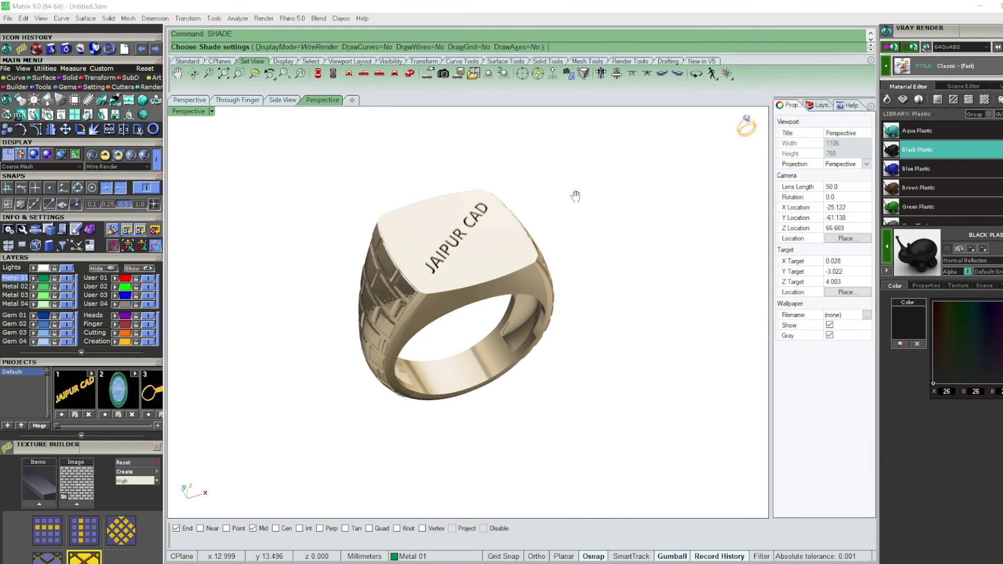
{"action": "right_click_drag", "start_coordinate": [575, 197], "coordinate": [580, 203], "text": "shift"}
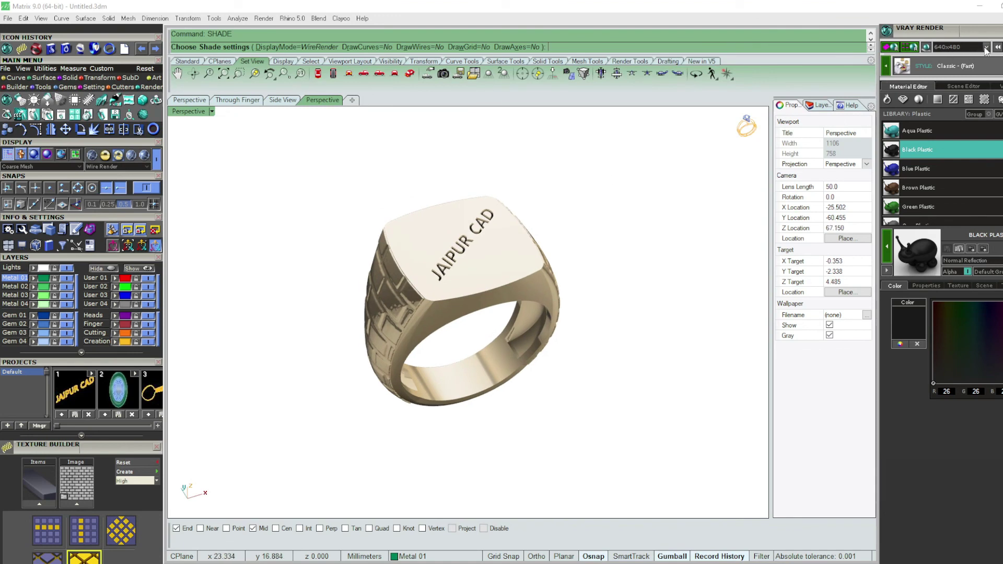
{"action": "left_click", "coordinate": [985, 48]}
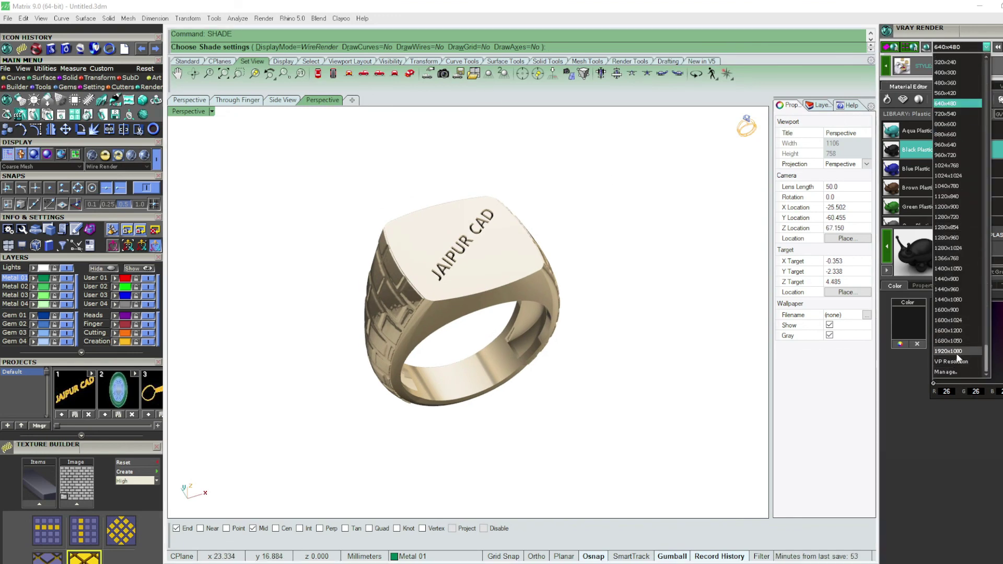
{"action": "left_click", "coordinate": [957, 352]}
{"action": "left_click", "coordinate": [912, 47]}
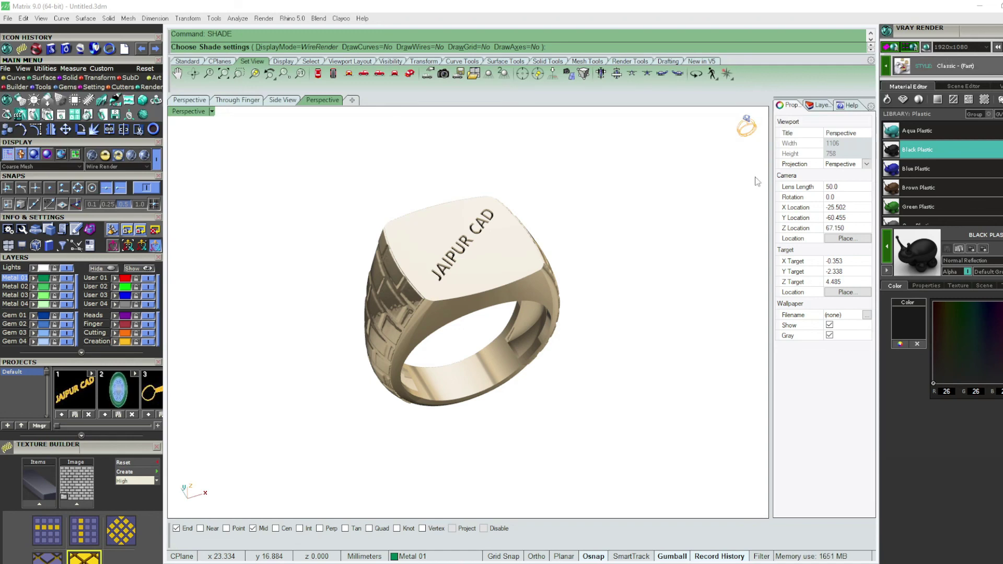